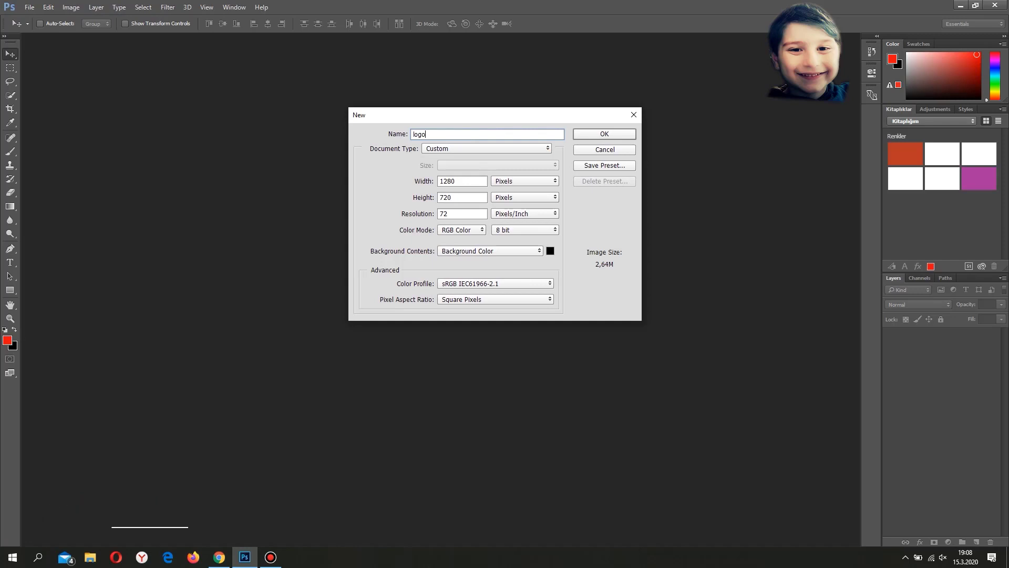
Step: Name the new document "logo text" and create it at 1280 × 720 pixels
{"action": "type", "text": "text"}
{"action": "key", "text": "Return"}
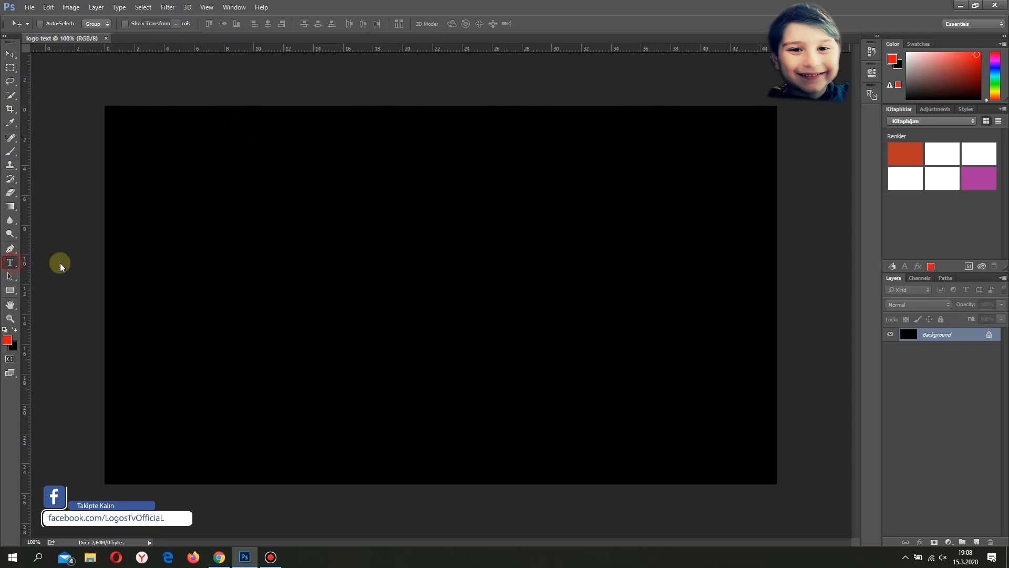
Step: Start a text object on the canvas, set the font to AmazDooMLeft Regular and enter "Logo"
{"action": "left_click", "coordinate": [9, 263]}
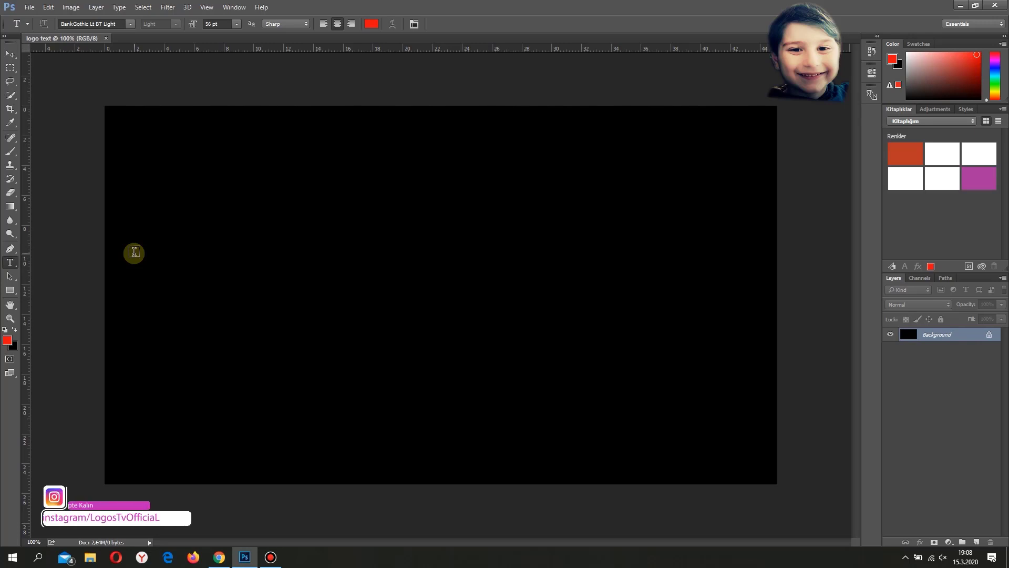
{"action": "left_click", "coordinate": [352, 257]}
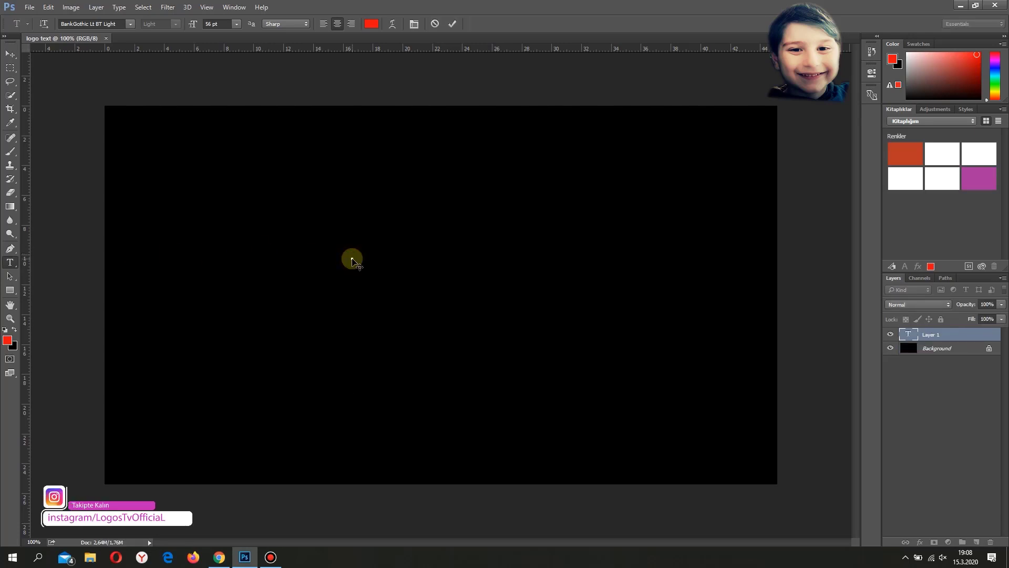
{"action": "type", "text": "L"}
{"action": "left_click", "coordinate": [130, 25]}
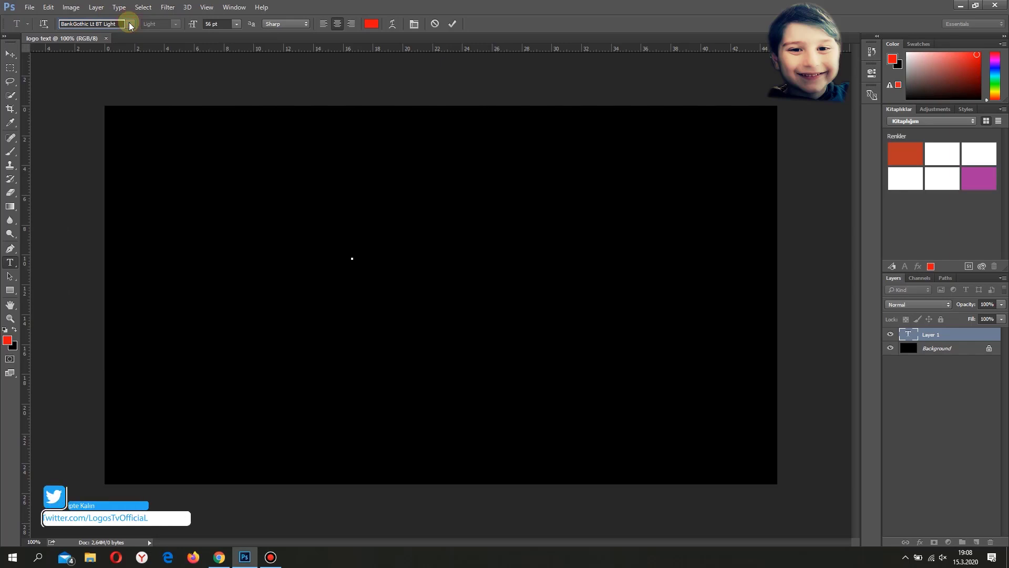
{"action": "left_click", "coordinate": [130, 25]}
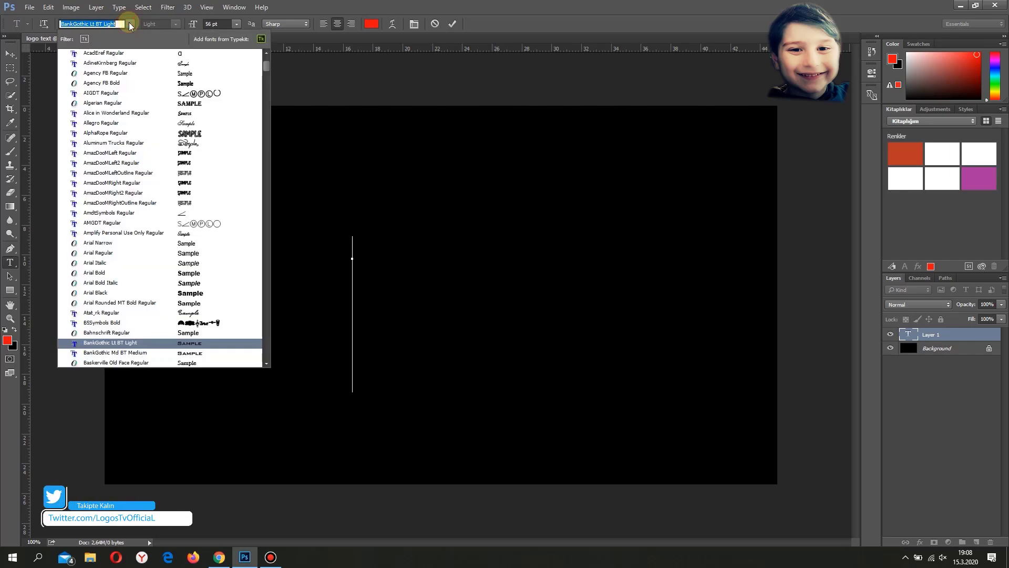
{"action": "left_click", "coordinate": [131, 153]}
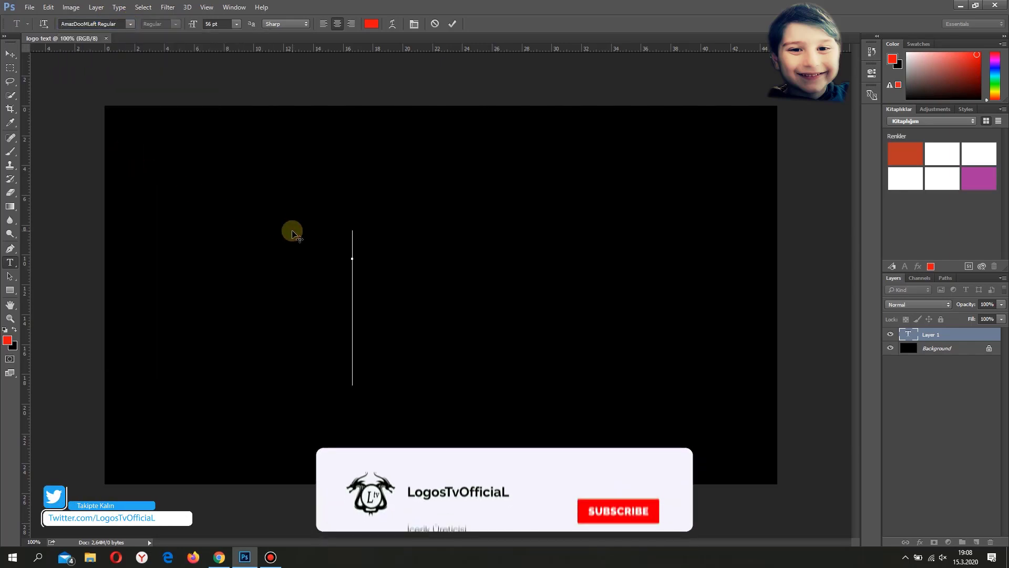
{"action": "type", "text": "LO"}
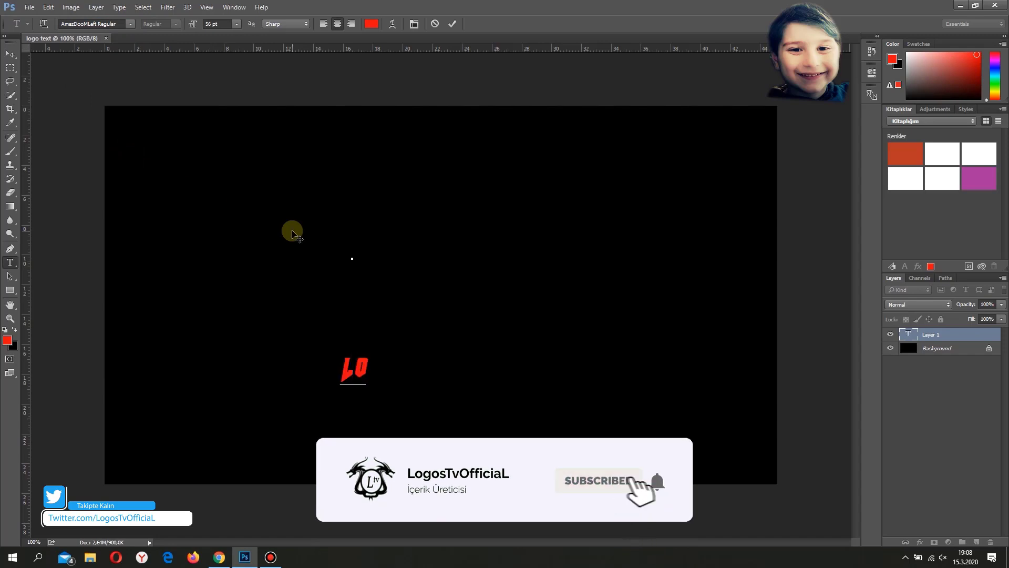
{"action": "type", "text": "G"}
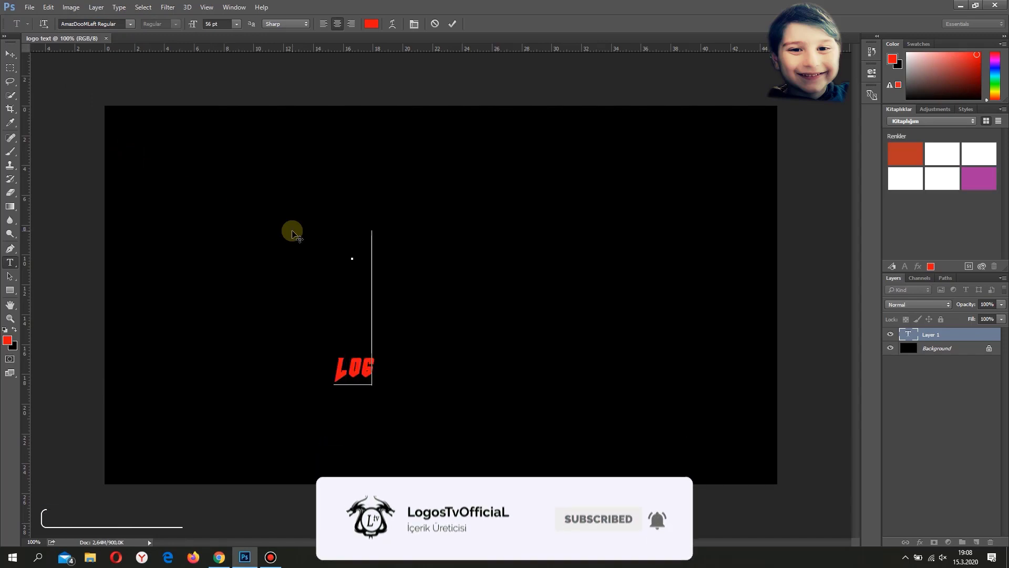
{"action": "type", "text": "O"}
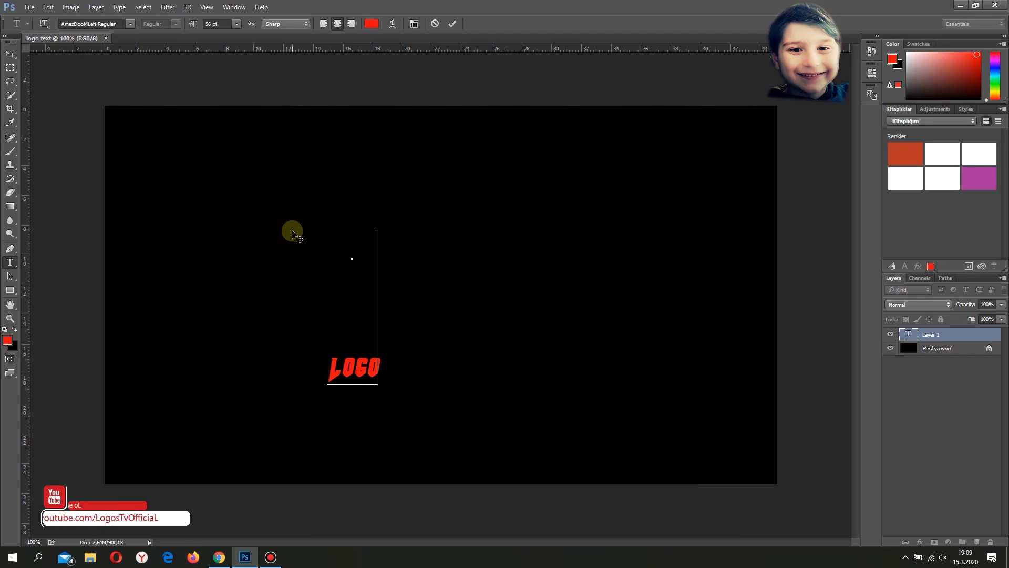
Step: Switch the font to AmazDooMRight Regular and add a final "S" to the word
{"action": "left_click", "coordinate": [131, 25]}
{"action": "left_click", "coordinate": [131, 184]}
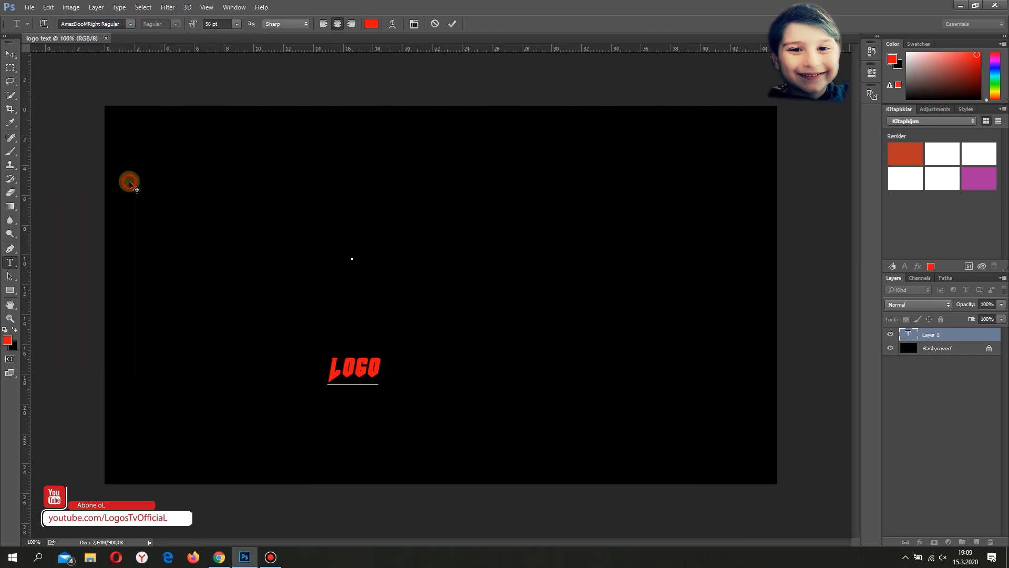
{"action": "type", "text": "S"}
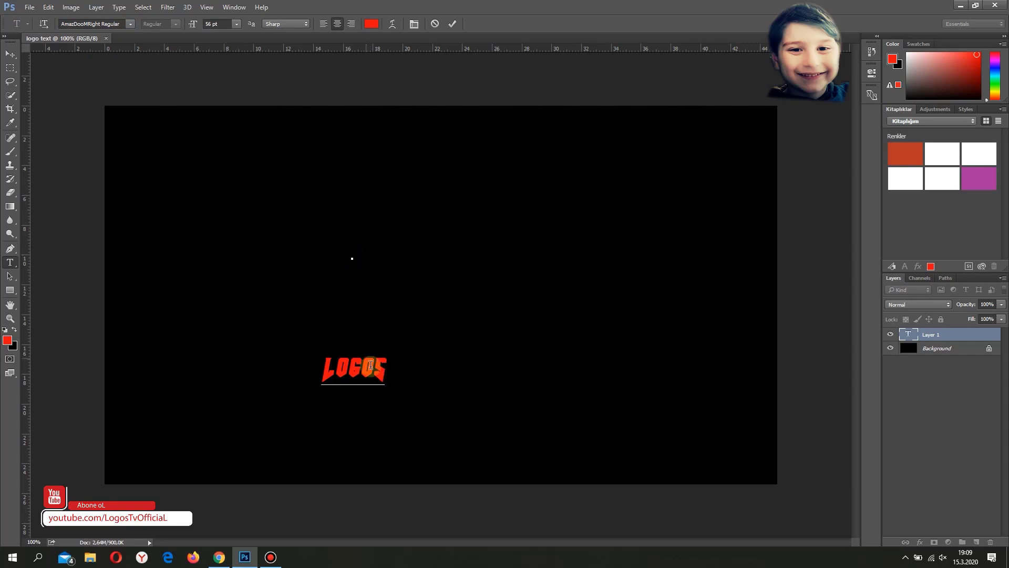
Step: Select the whole word and change its text colour to white
{"action": "left_click_drag", "start_coordinate": [323, 375], "coordinate": [377, 373]}
{"action": "left_click", "coordinate": [371, 23]}
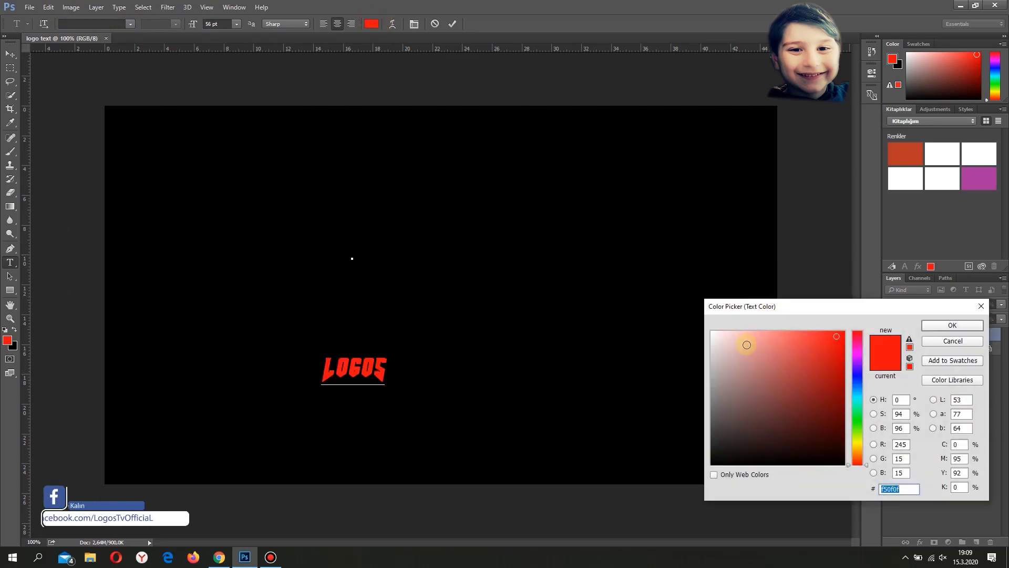
{"action": "left_click_drag", "start_coordinate": [748, 344], "coordinate": [677, 318]}
{"action": "left_click", "coordinate": [953, 326]}
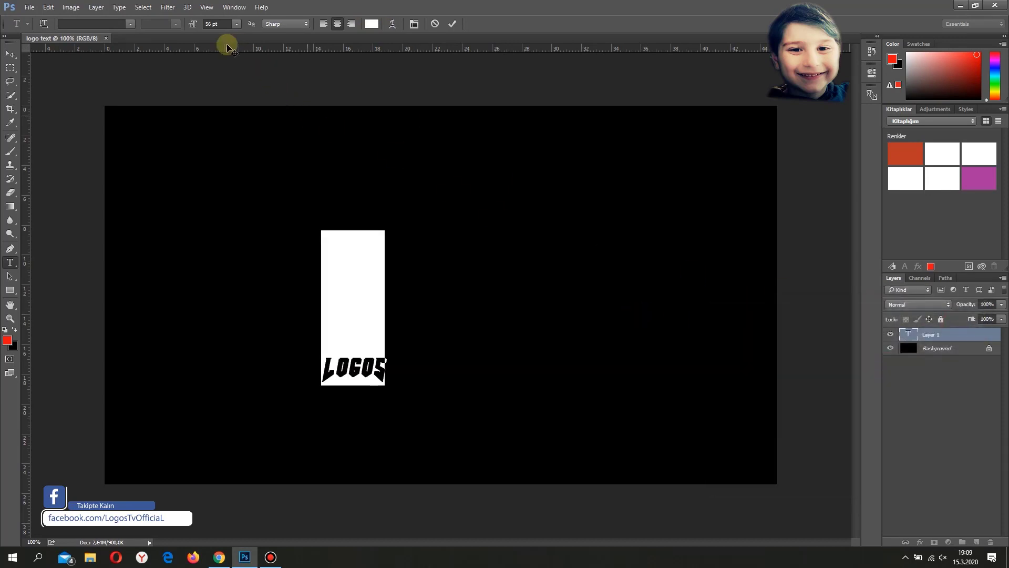
Step: Enlarge the selected word to a font size of 286 pt and commit the text edit
{"action": "left_click_drag", "start_coordinate": [192, 23], "coordinate": [335, 26]}
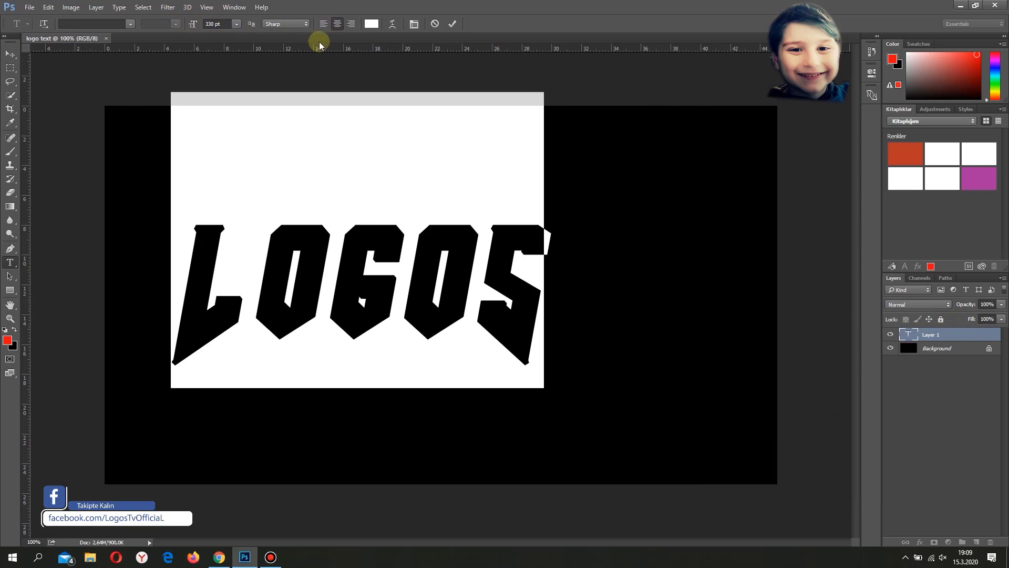
{"action": "left_click_drag", "start_coordinate": [196, 23], "coordinate": [170, 33]}
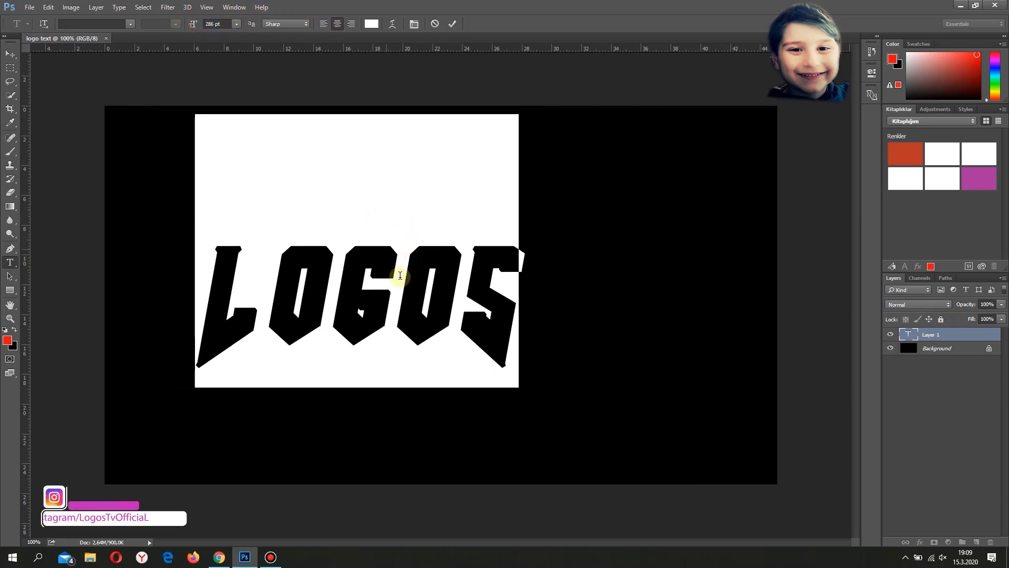
{"action": "left_click", "coordinate": [453, 24]}
Step: Move the white lettering up towards the middle of the canvas and rasterize its type layer
{"action": "left_click", "coordinate": [10, 54]}
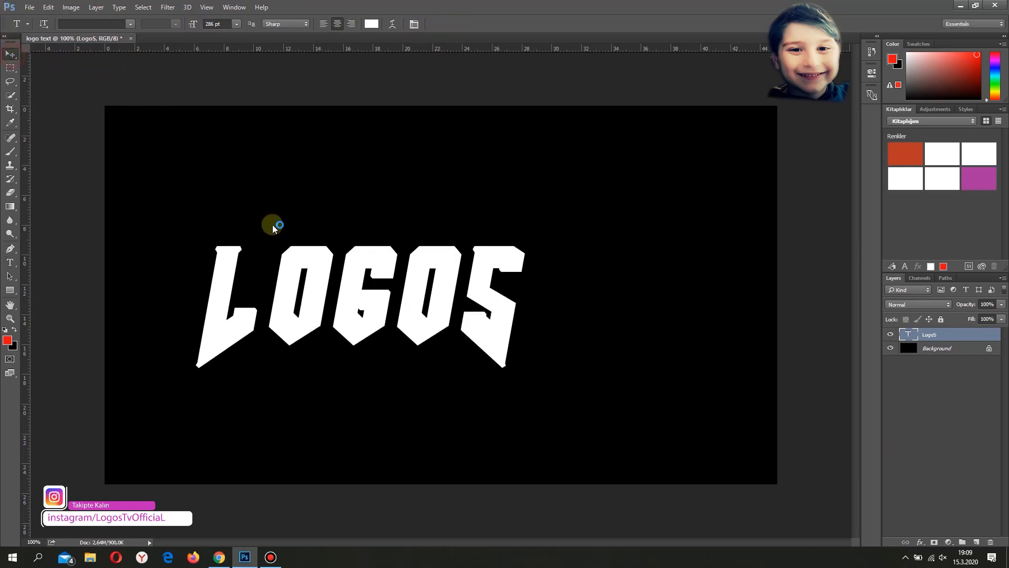
{"action": "left_click_drag", "start_coordinate": [413, 316], "coordinate": [471, 270]}
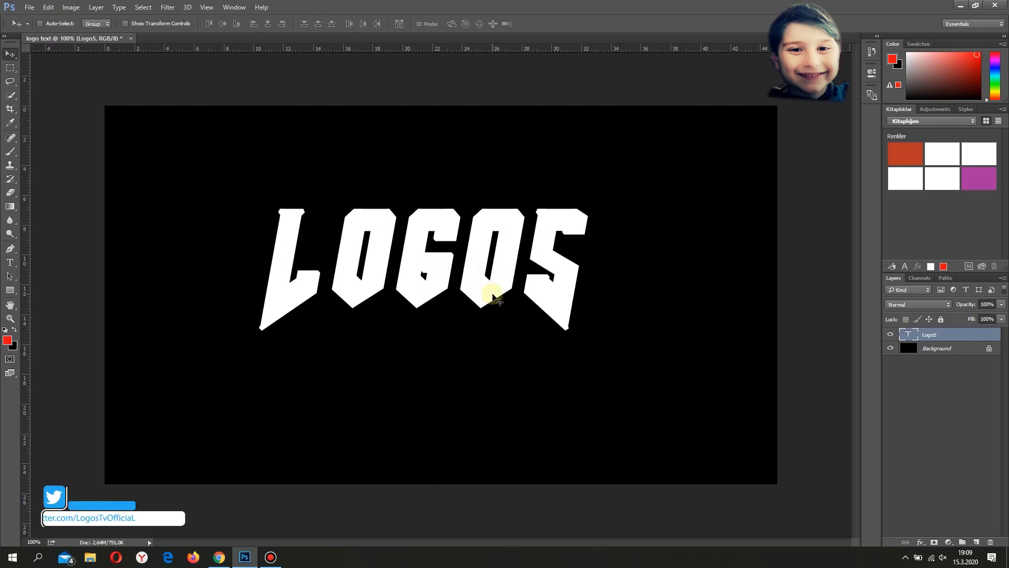
{"action": "right_click", "coordinate": [940, 335]}
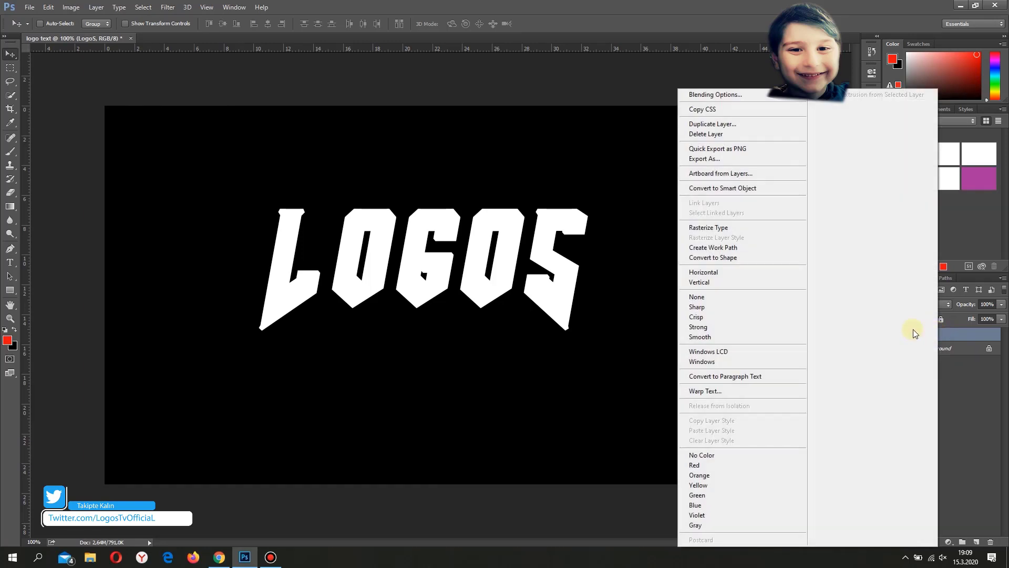
{"action": "left_click", "coordinate": [707, 229]}
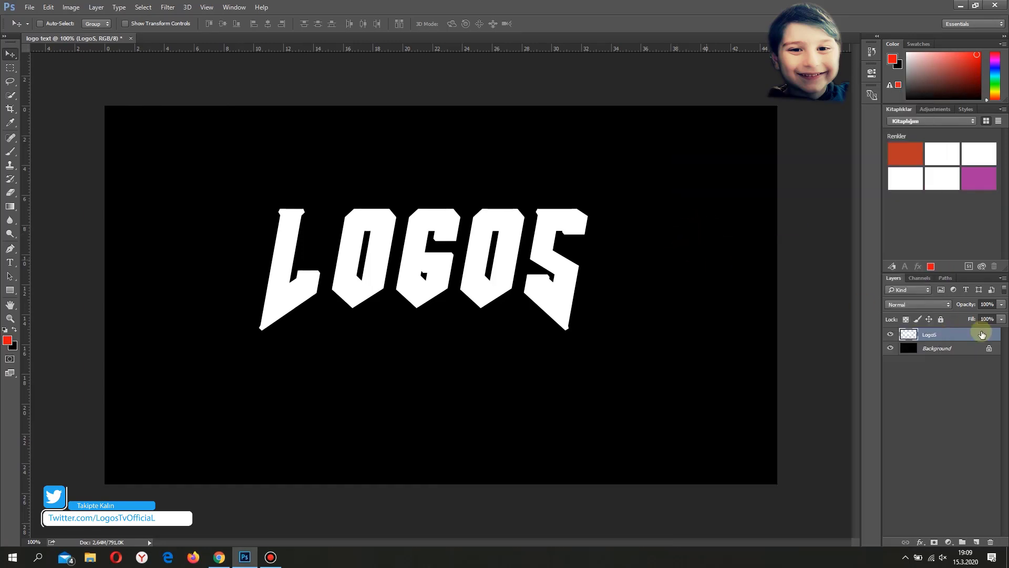
Step: Load the lettering's pixels as a selection and expand it by 20 pixels
{"action": "left_click", "coordinate": [909, 335], "text": "ctrl"}
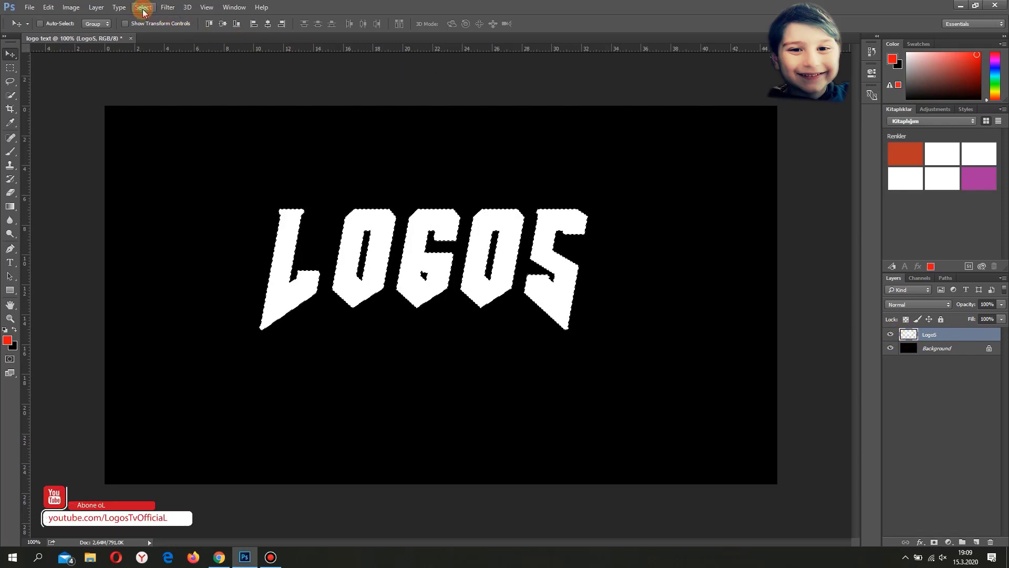
{"action": "left_click", "coordinate": [143, 8]}
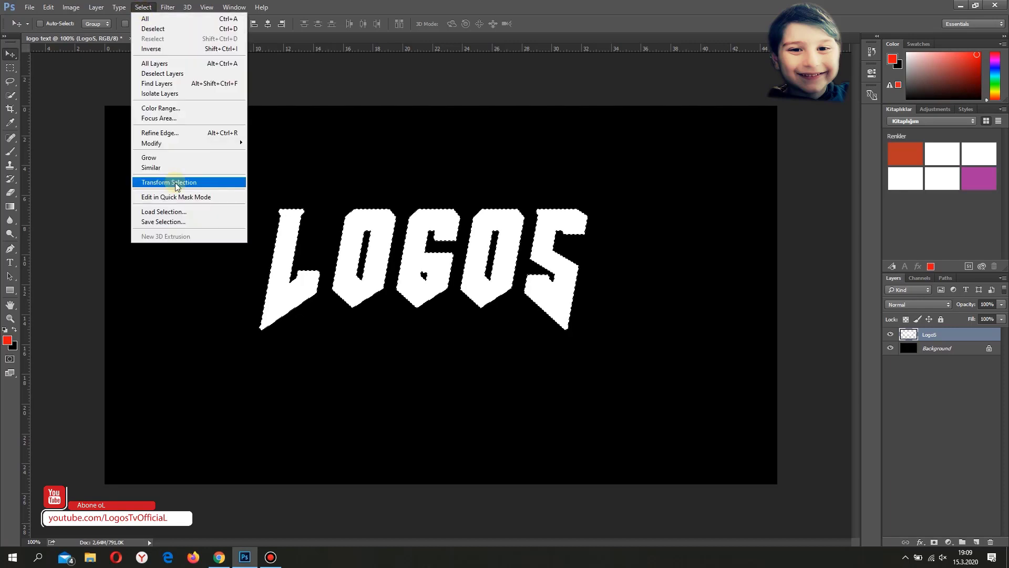
{"action": "left_click", "coordinate": [169, 145]}
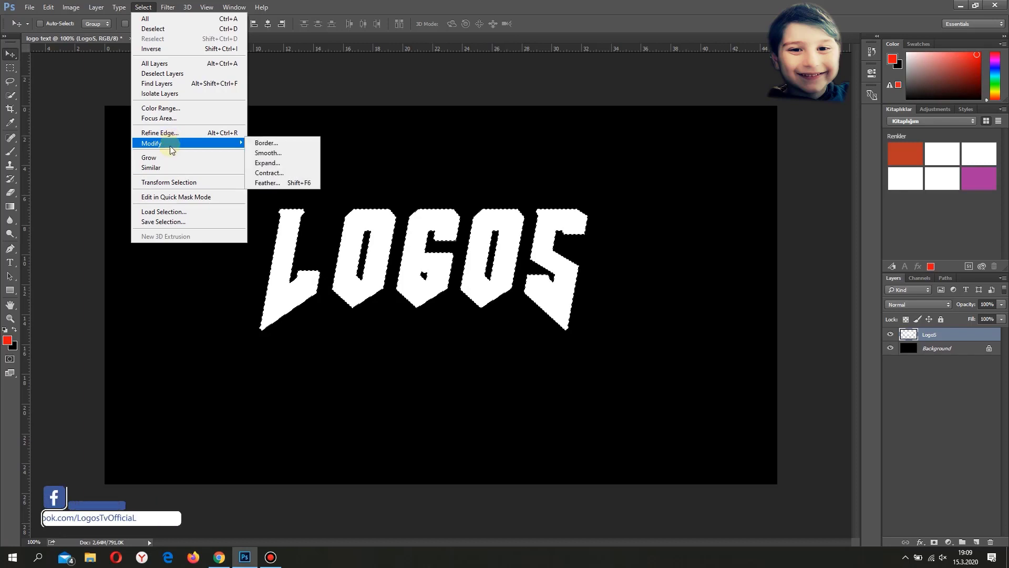
{"action": "left_click", "coordinate": [268, 163]}
{"action": "left_click", "coordinate": [557, 189]}
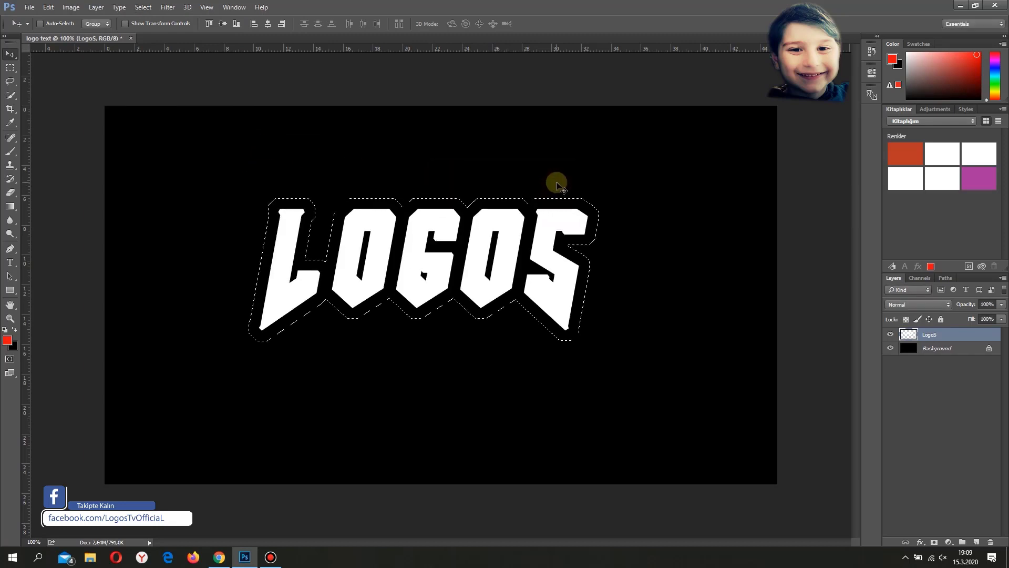
Step: Add a new layer above the lettering and fill the expanded selection with black (000000) using the Paint Bucket
{"action": "left_click", "coordinate": [976, 542]}
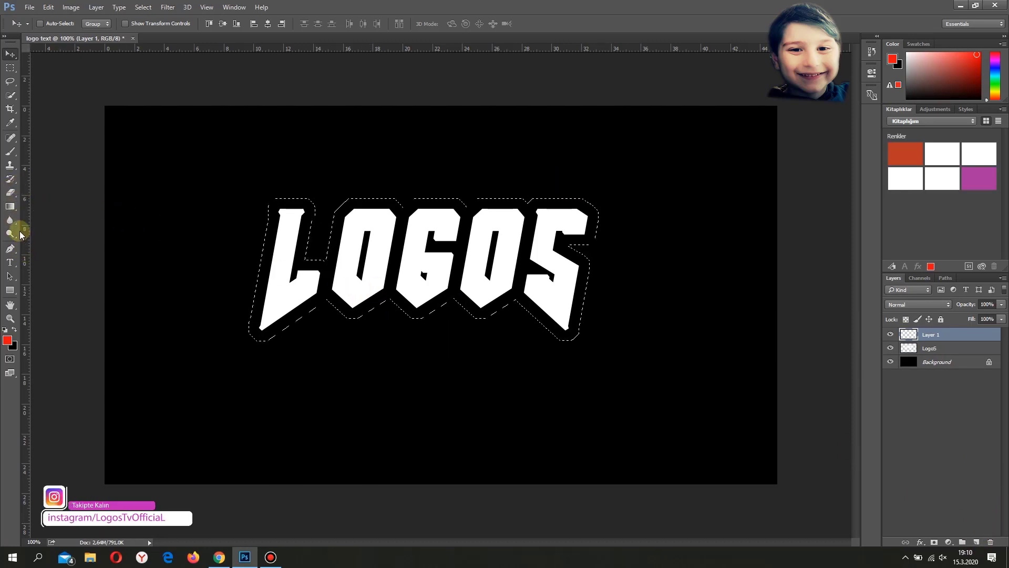
{"action": "left_click", "coordinate": [11, 207]}
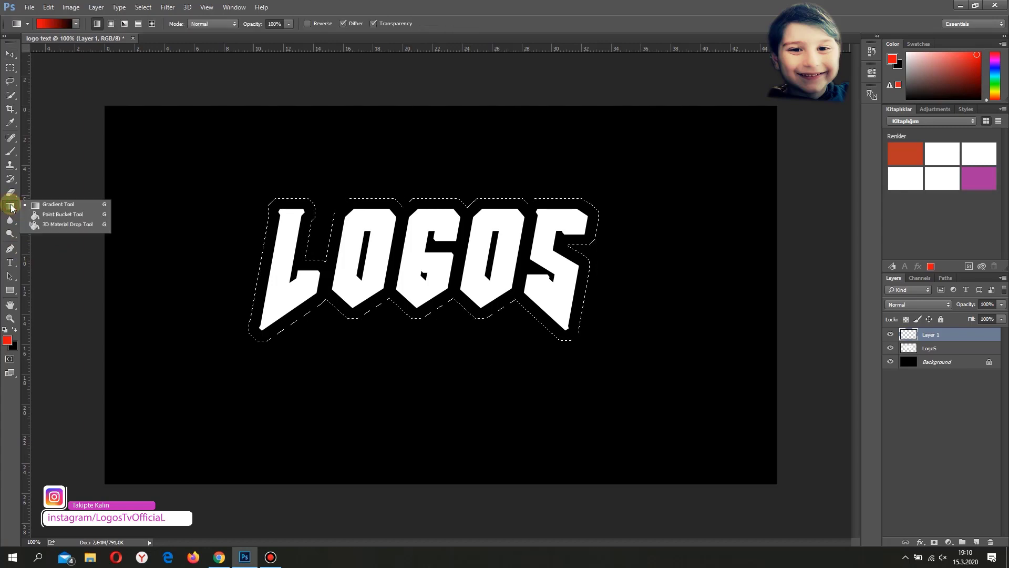
{"action": "left_click", "coordinate": [54, 215]}
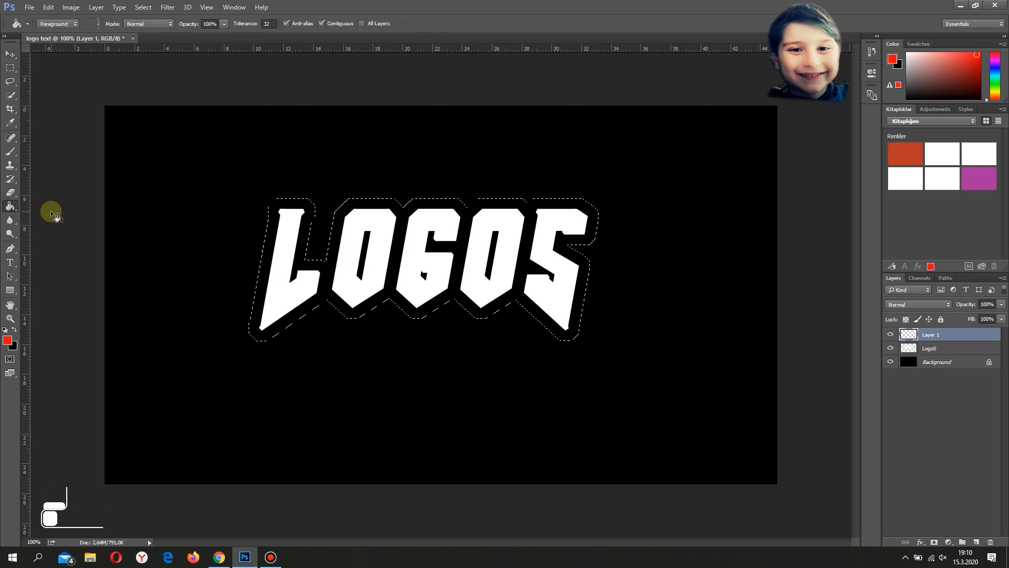
{"action": "left_click", "coordinate": [8, 342]}
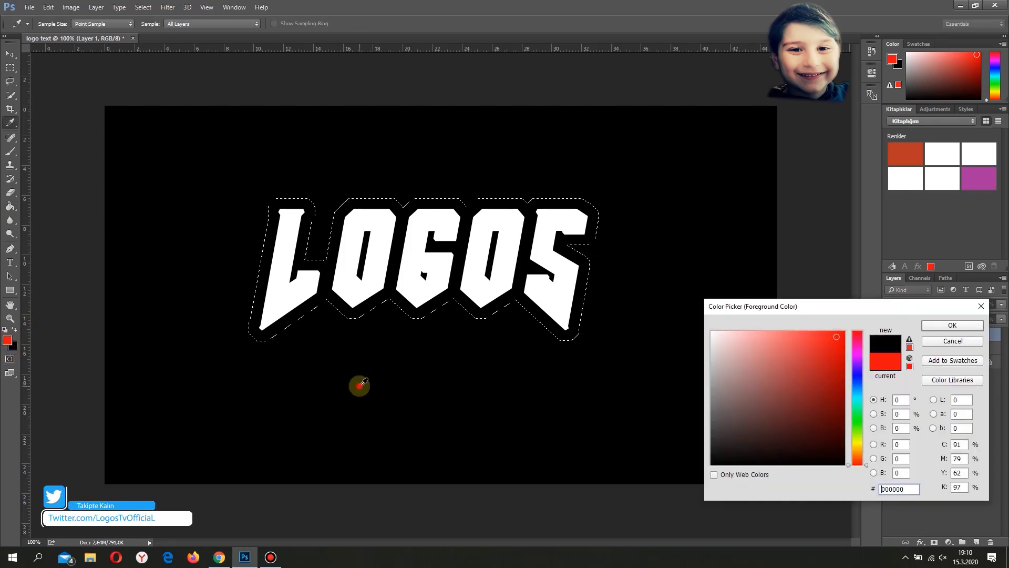
{"action": "left_click", "coordinate": [951, 324]}
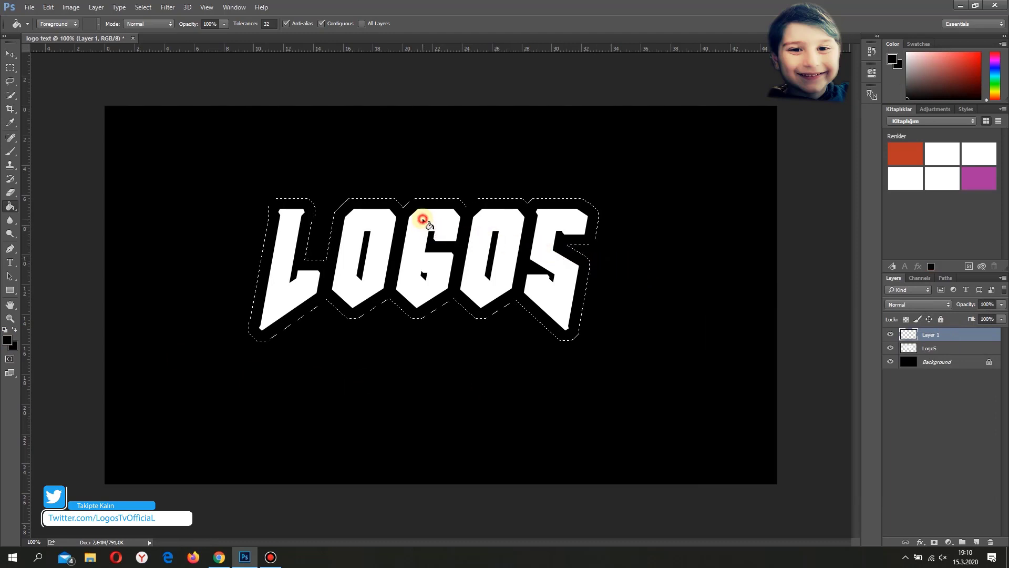
{"action": "left_click", "coordinate": [423, 218]}
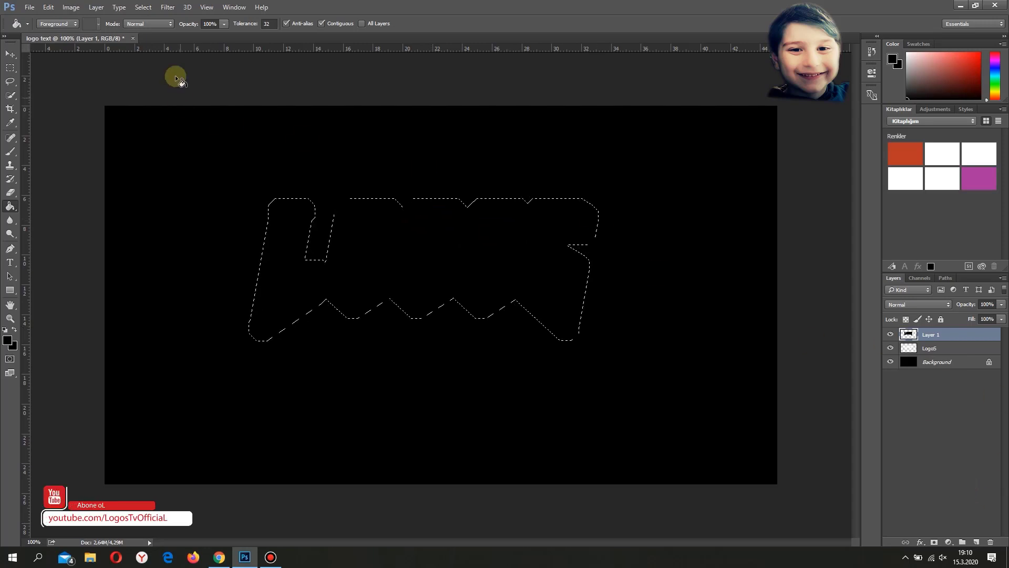
Step: Expand the selection around the black fill by another 20 pixels
{"action": "left_click", "coordinate": [143, 7]}
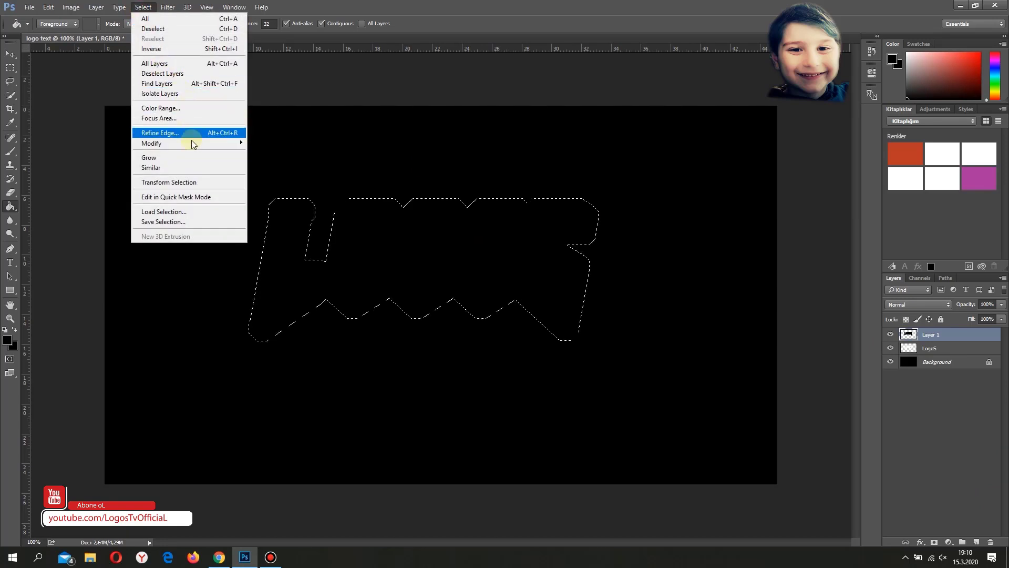
{"action": "mouse_move", "coordinate": [174, 143]}
{"action": "left_click", "coordinate": [283, 162]}
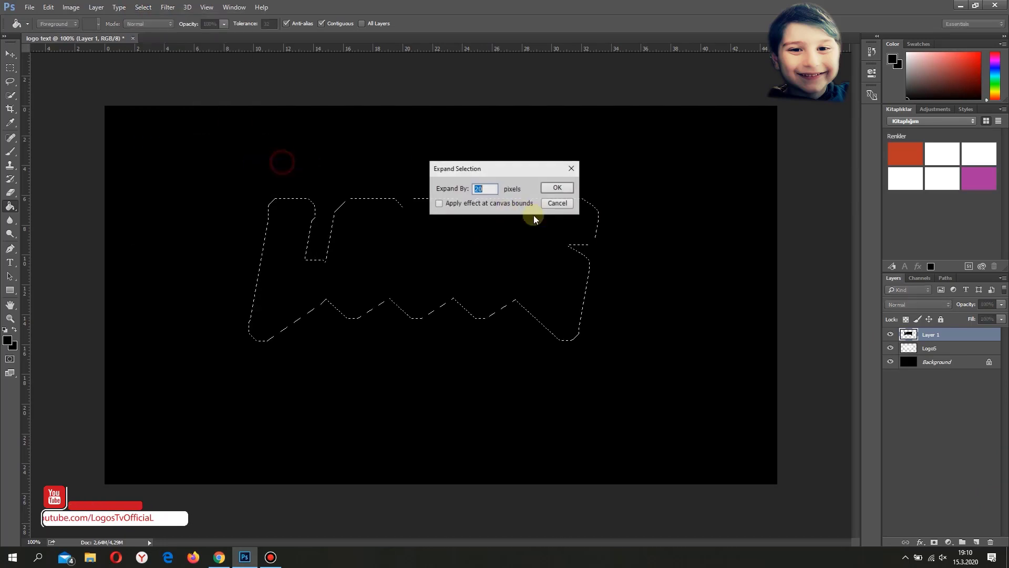
{"action": "left_click", "coordinate": [557, 188]}
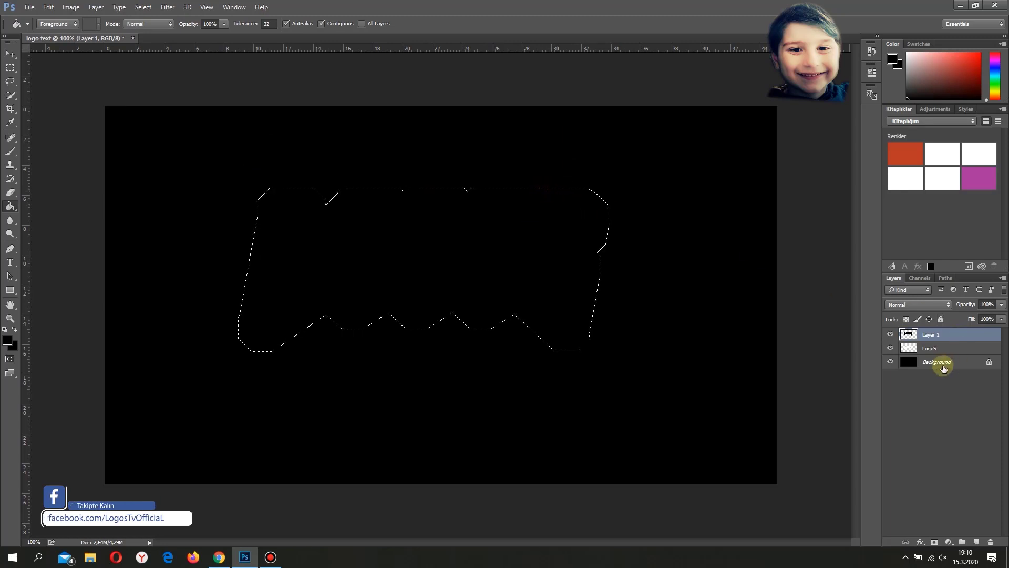
Step: Add a new layer, fill the expanded selection with red (ff0000) using the Paint Bucket, and deselect
{"action": "left_click", "coordinate": [978, 543]}
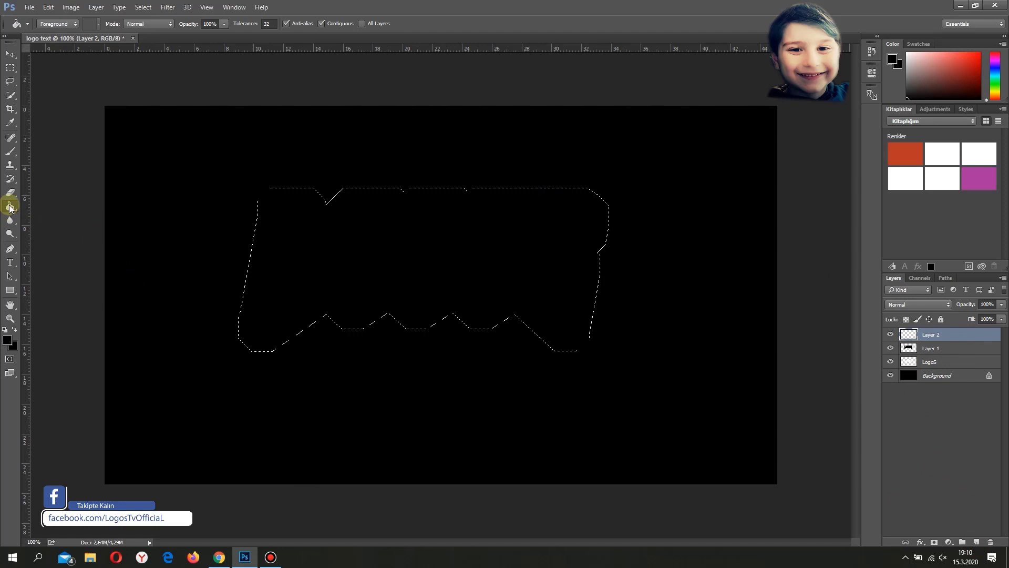
{"action": "left_click", "coordinate": [7, 340]}
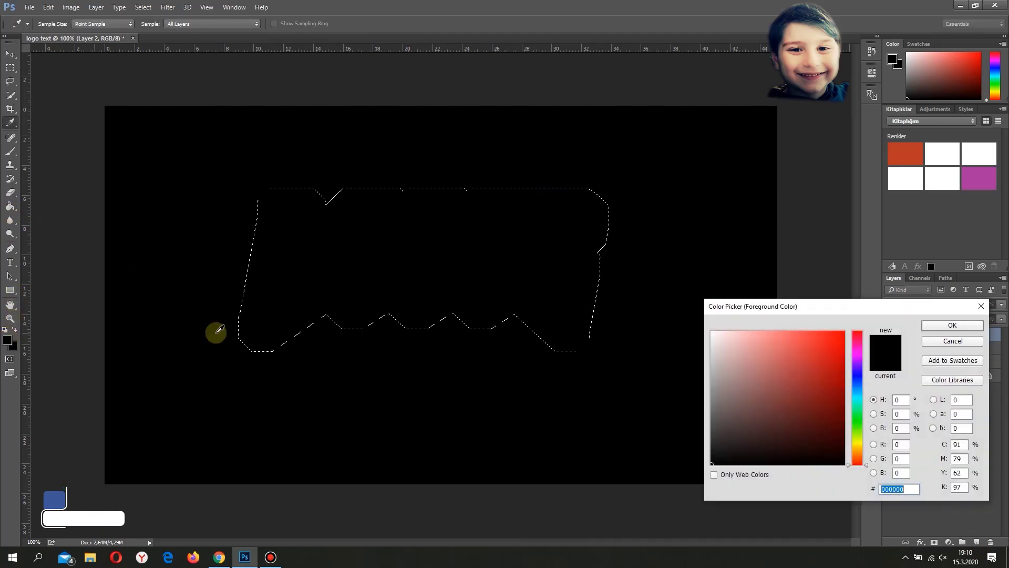
{"action": "left_click_drag", "start_coordinate": [801, 346], "coordinate": [856, 328]}
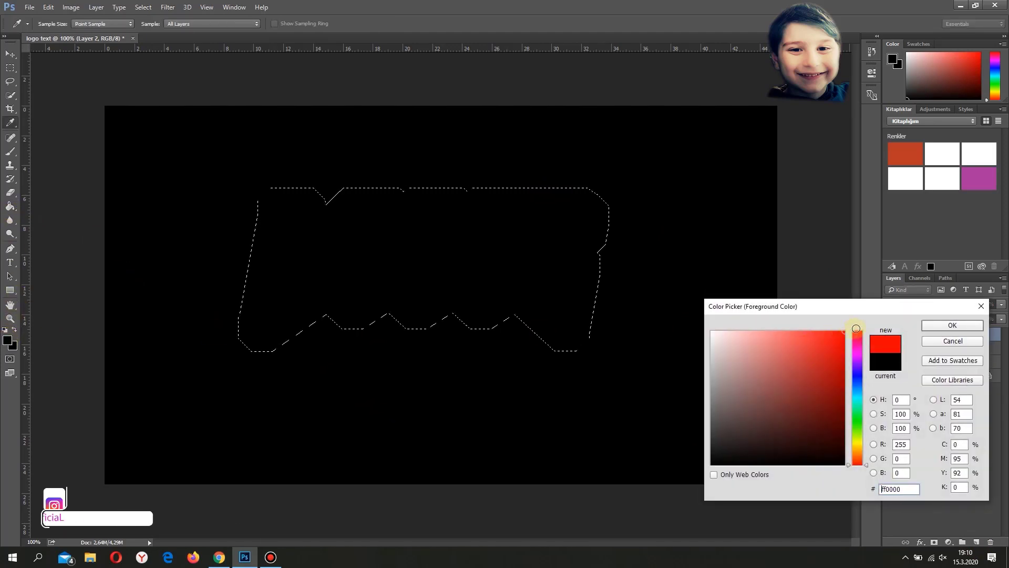
{"action": "left_click", "coordinate": [950, 326]}
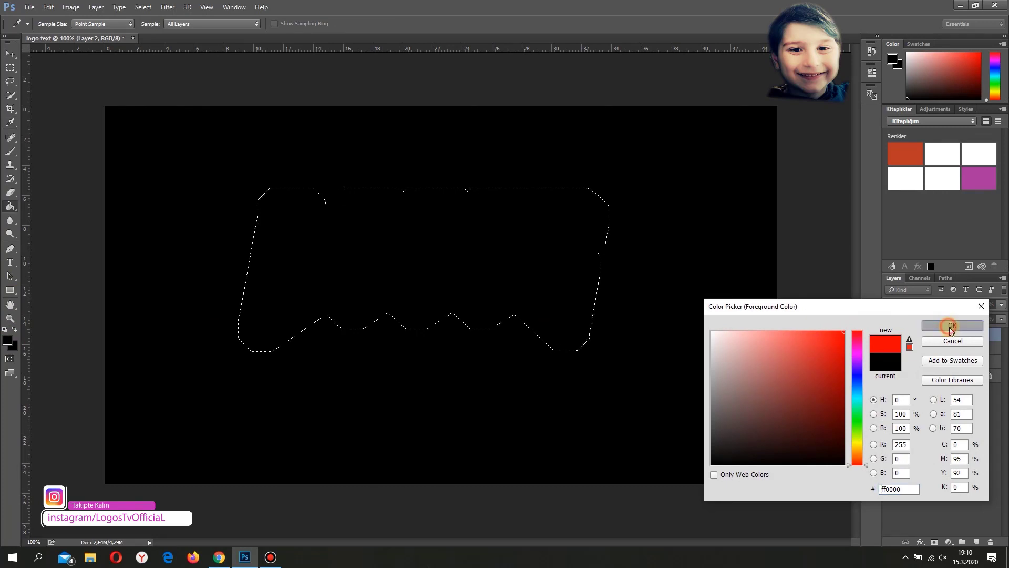
{"action": "left_click", "coordinate": [518, 264]}
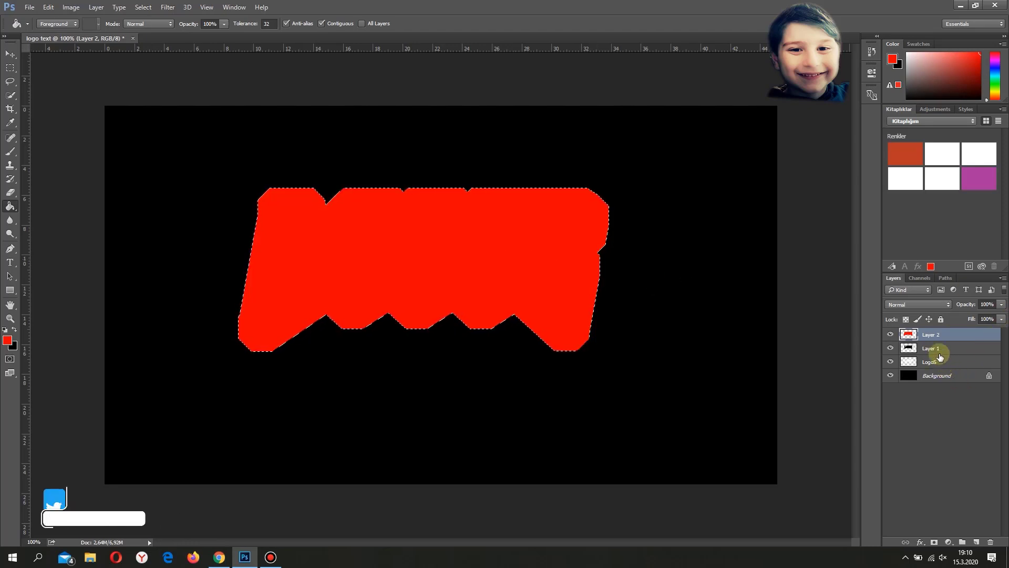
{"action": "key", "text": "ctrl+d"}
Step: Move the red outline layer below the black one and merge the two layers
{"action": "left_click_drag", "start_coordinate": [929, 337], "coordinate": [935, 357]}
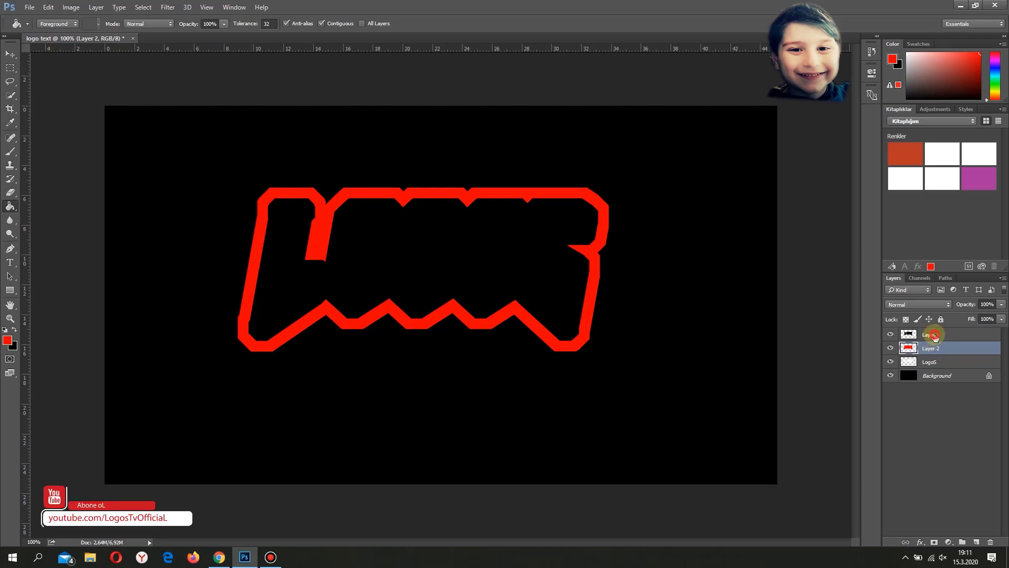
{"action": "left_click", "coordinate": [935, 337], "text": "shift"}
{"action": "right_click", "coordinate": [933, 337]}
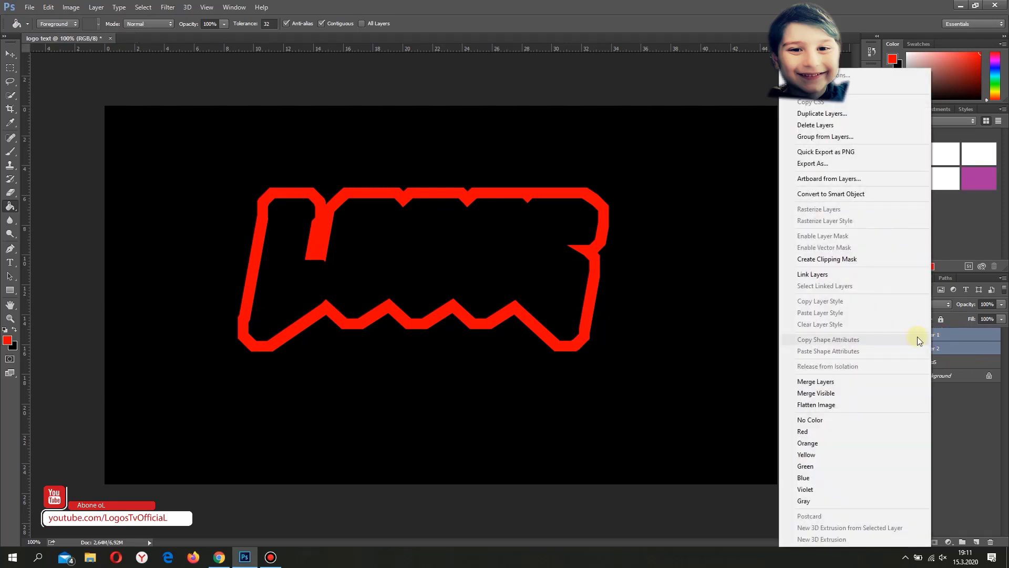
{"action": "left_click", "coordinate": [840, 380]}
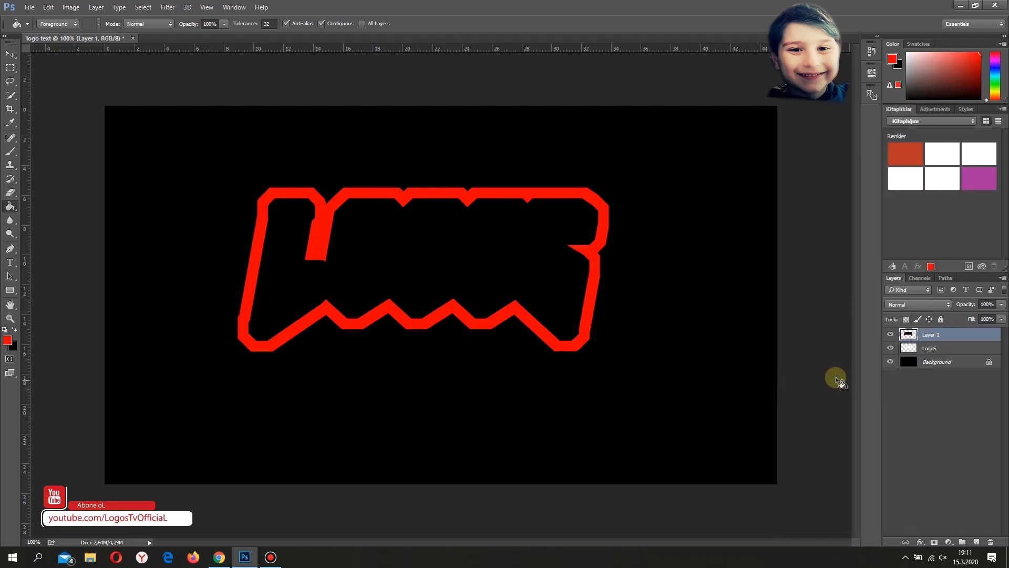
Step: Erase the black fill covering the lettering from the merged outline layer with the Magic Eraser
{"action": "left_click", "coordinate": [12, 193]}
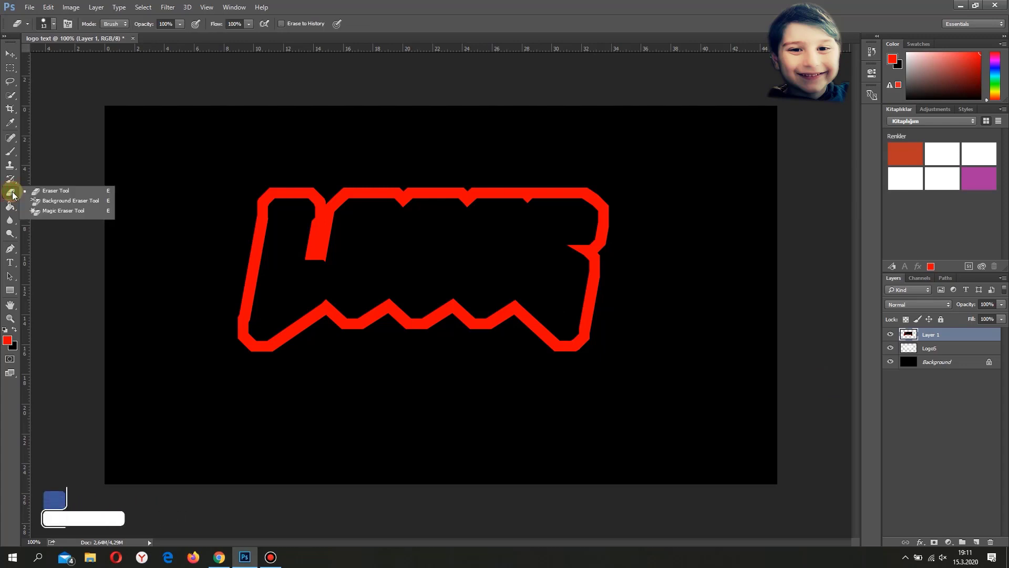
{"action": "left_click", "coordinate": [63, 211]}
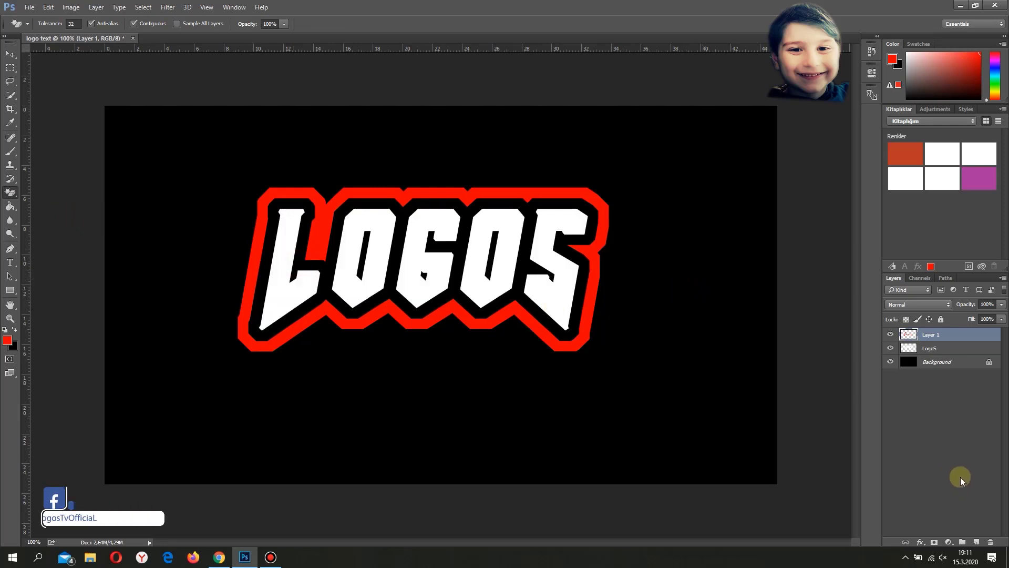
{"action": "left_click", "coordinate": [920, 542]}
{"action": "left_click", "coordinate": [940, 416]}
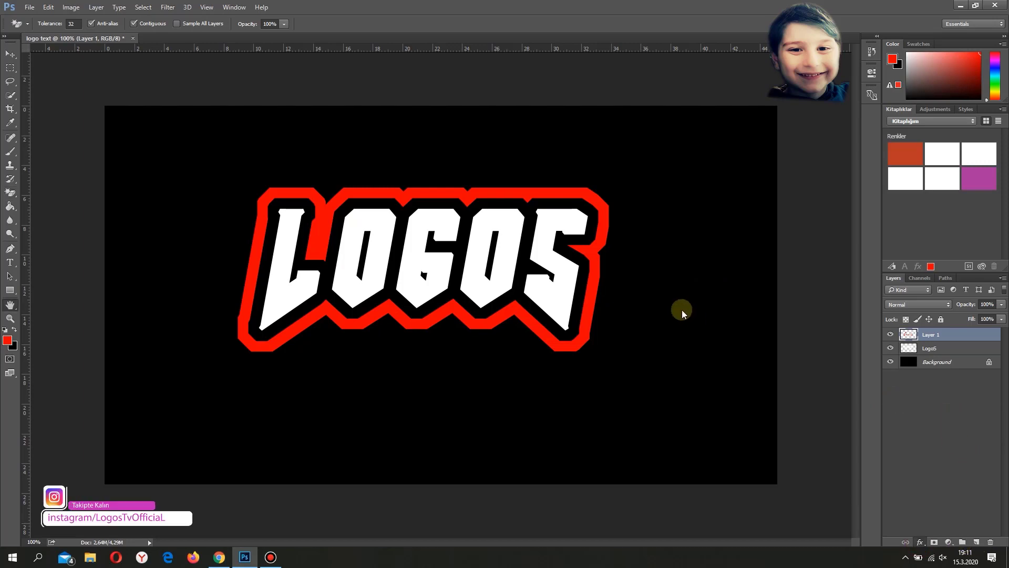
{"action": "left_click_drag", "start_coordinate": [808, 204], "coordinate": [537, 217]}
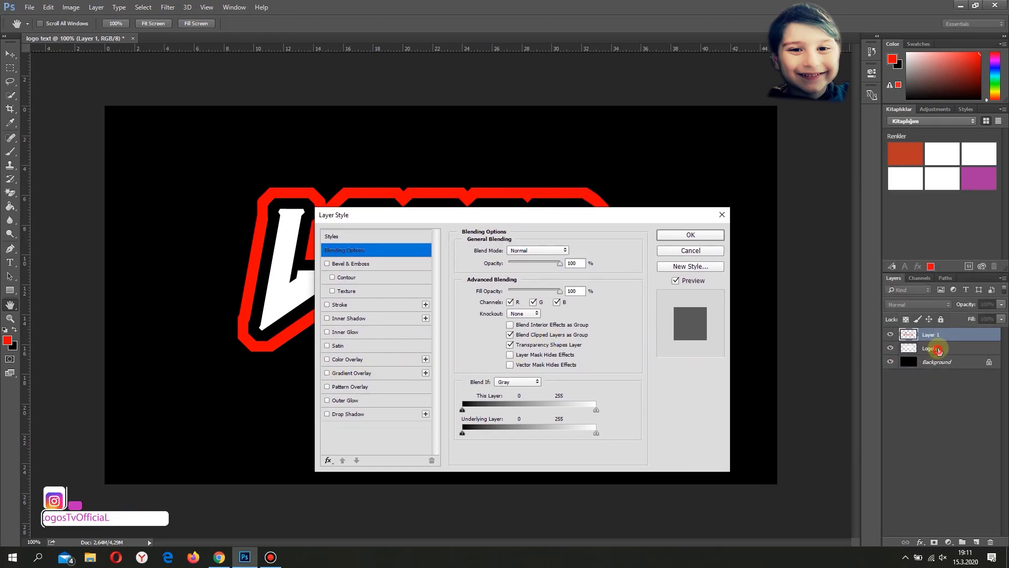
{"action": "left_click", "coordinate": [728, 219]}
Step: Enable a Gradient Overlay in the layer style of the LogoS lettering layer
{"action": "left_click", "coordinate": [931, 349]}
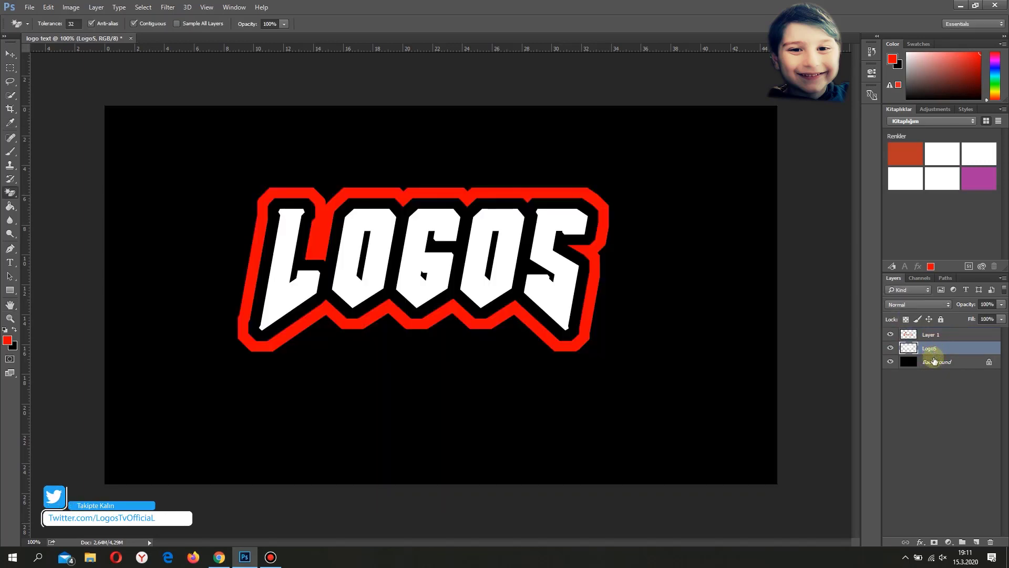
{"action": "left_click", "coordinate": [919, 542]}
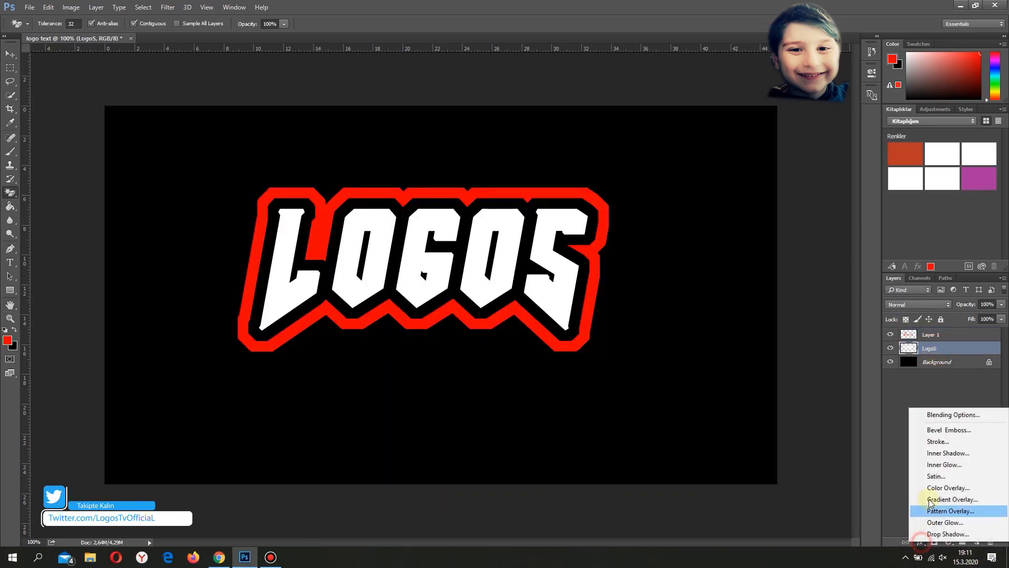
{"action": "left_click", "coordinate": [953, 414]}
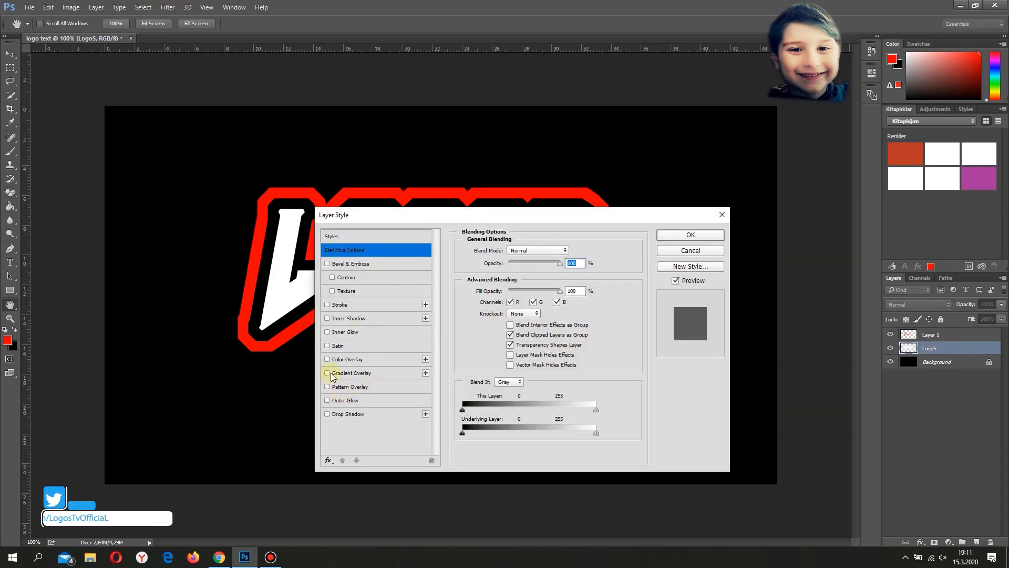
{"action": "left_click", "coordinate": [327, 373]}
{"action": "left_click", "coordinate": [352, 373]}
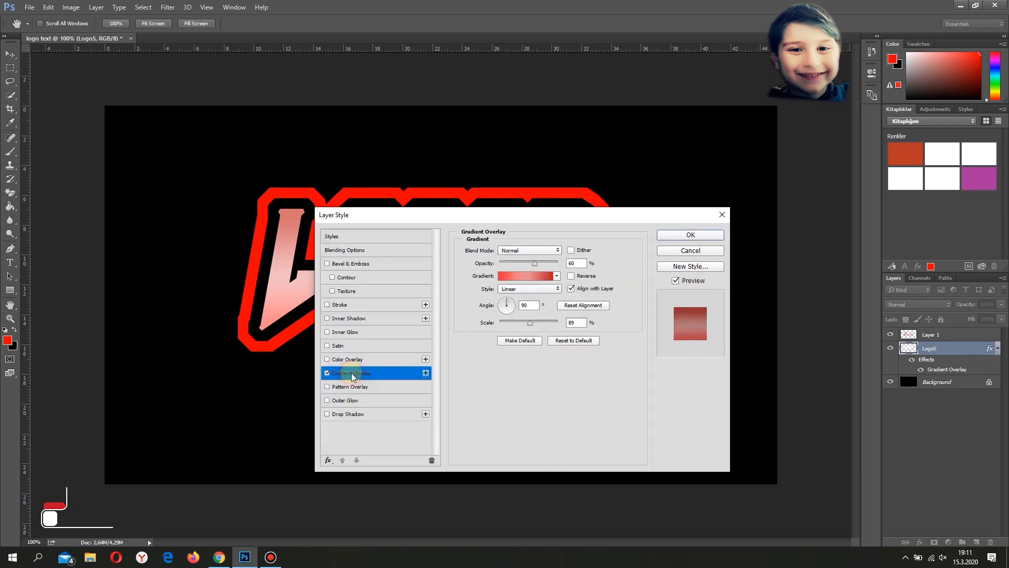
Step: Edit the overlay's gradient and set its first color stop to white (ffffff)
{"action": "left_click", "coordinate": [523, 274]}
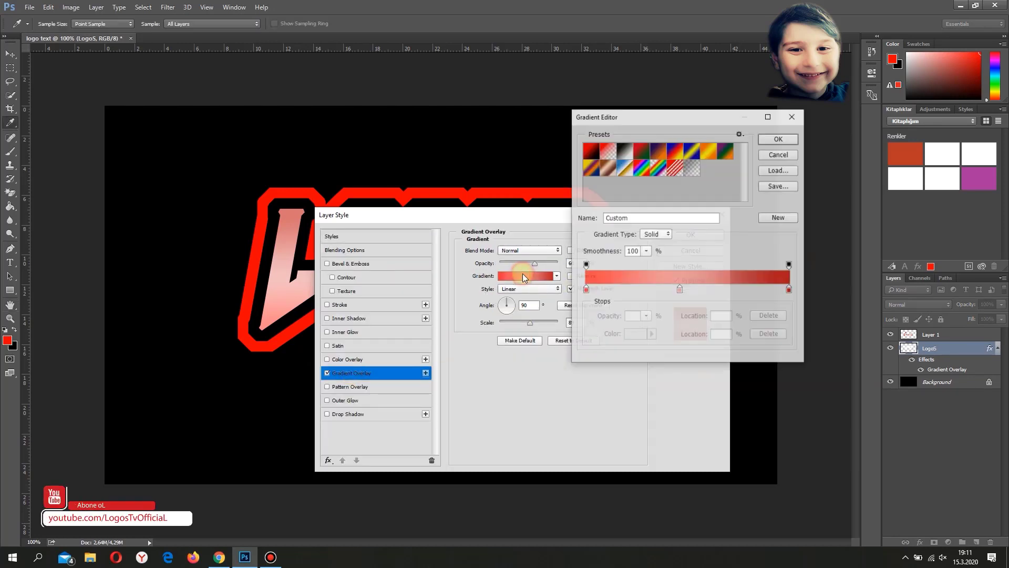
{"action": "left_click", "coordinate": [586, 289]}
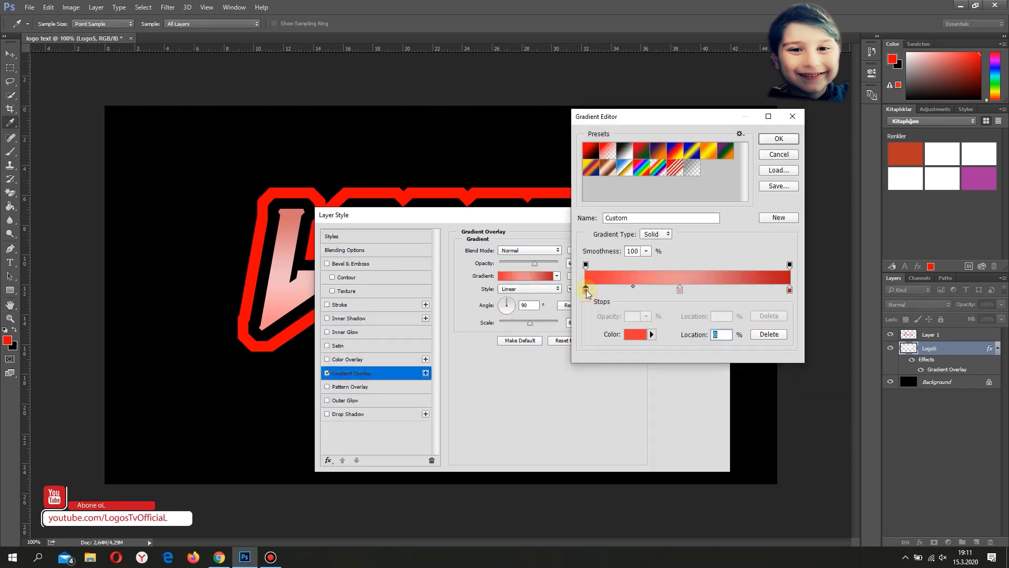
{"action": "double_click", "coordinate": [586, 289]}
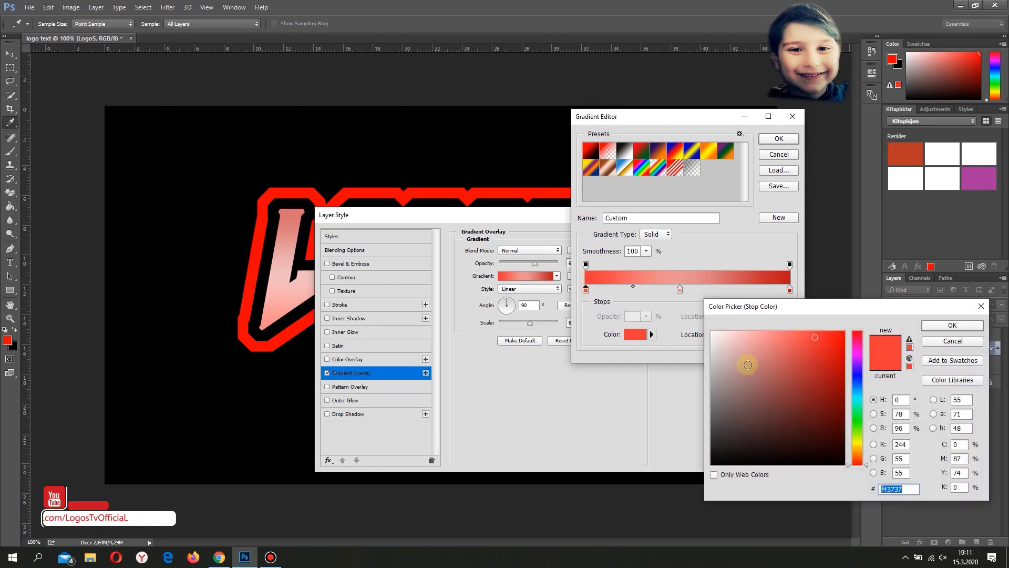
{"action": "left_click_drag", "start_coordinate": [737, 357], "coordinate": [676, 331]}
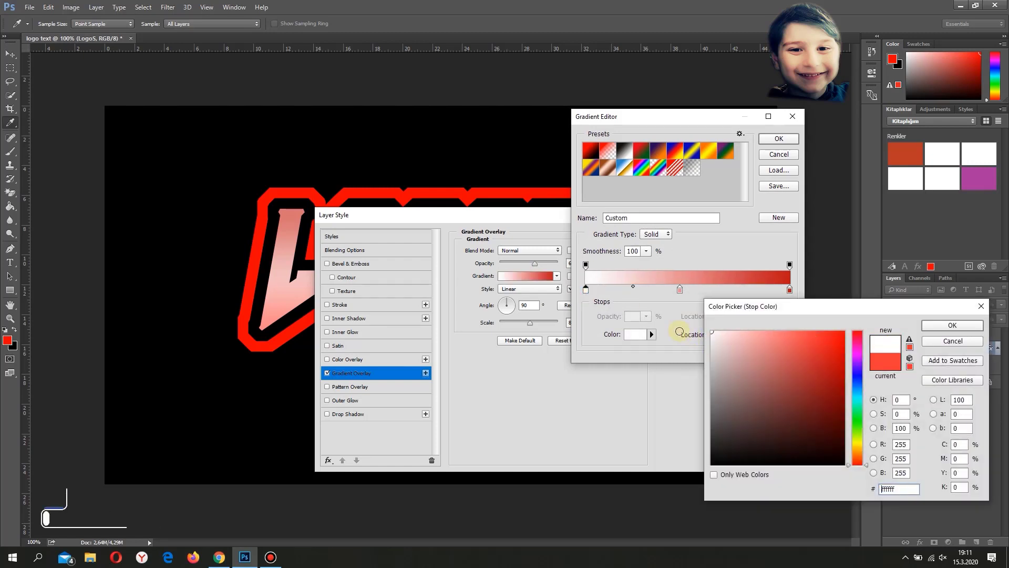
{"action": "left_click", "coordinate": [952, 325]}
Step: Set the gradient's middle color stop to light gray (d9d2d2)
{"action": "double_click", "coordinate": [680, 291]}
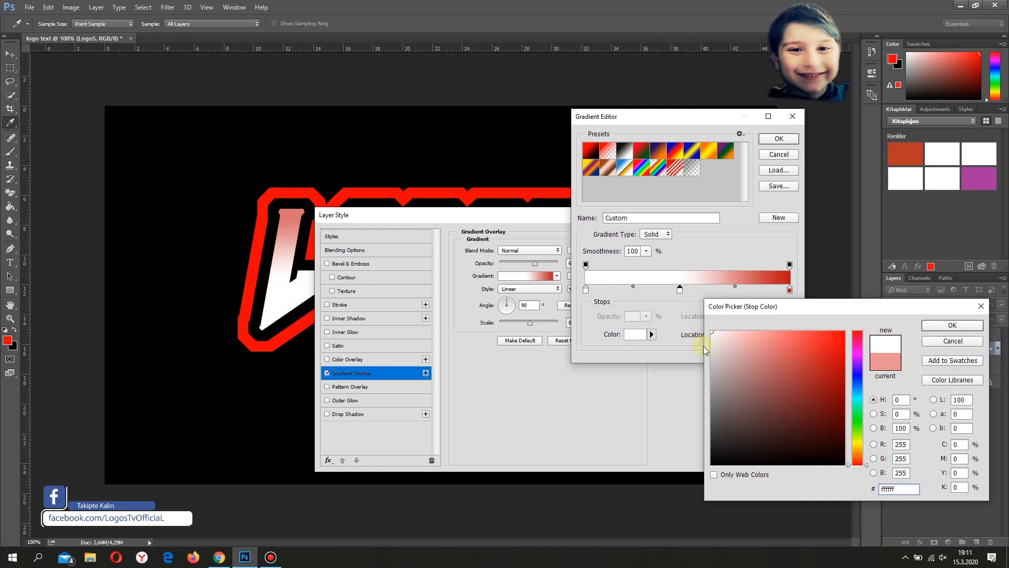
{"action": "left_click", "coordinate": [712, 347]}
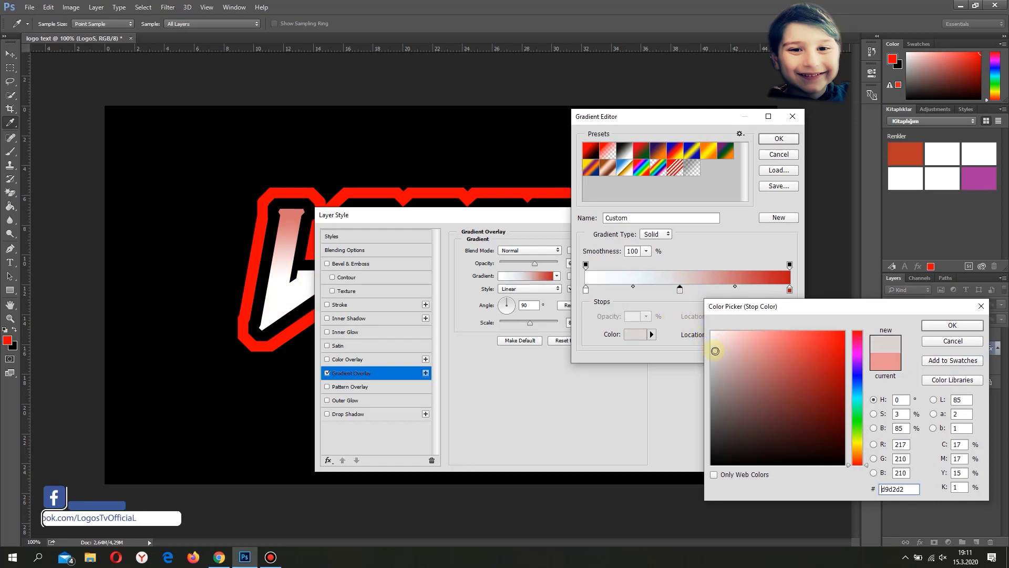
{"action": "left_click_drag", "start_coordinate": [713, 348], "coordinate": [759, 359]}
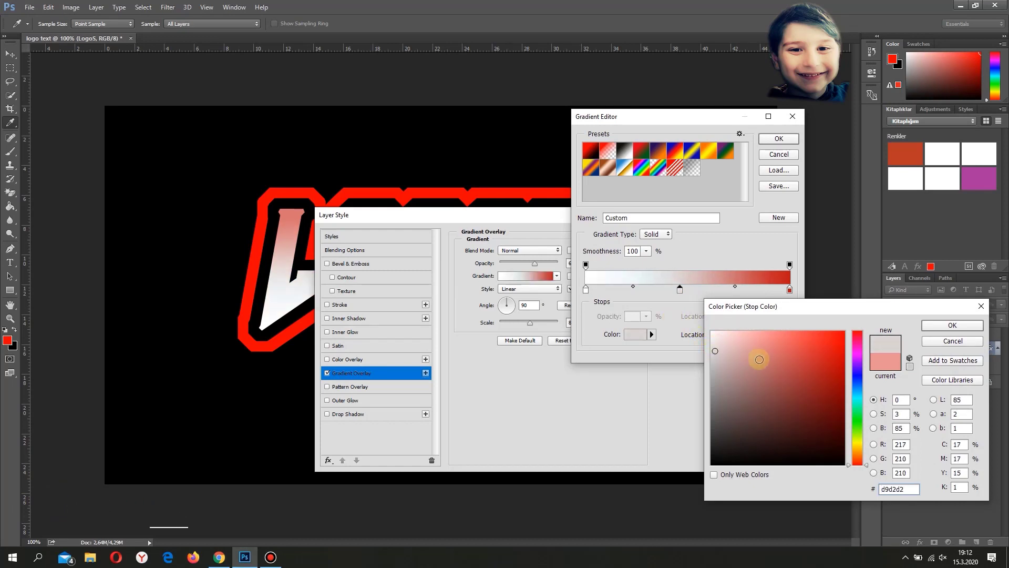
{"action": "left_click", "coordinate": [952, 325]}
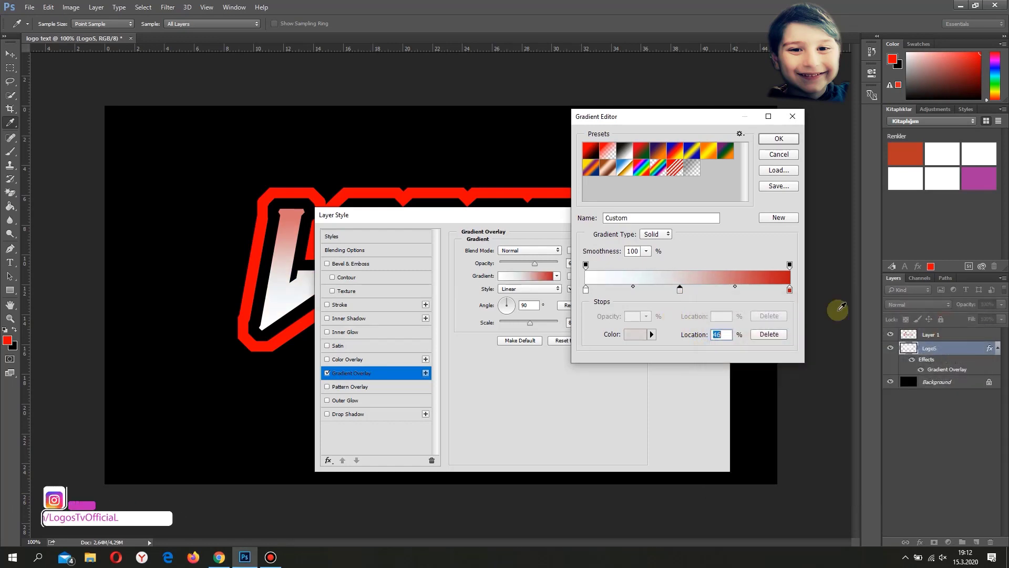
Step: Set the gradient's end color stop to white (ffffff)
{"action": "double_click", "coordinate": [790, 290]}
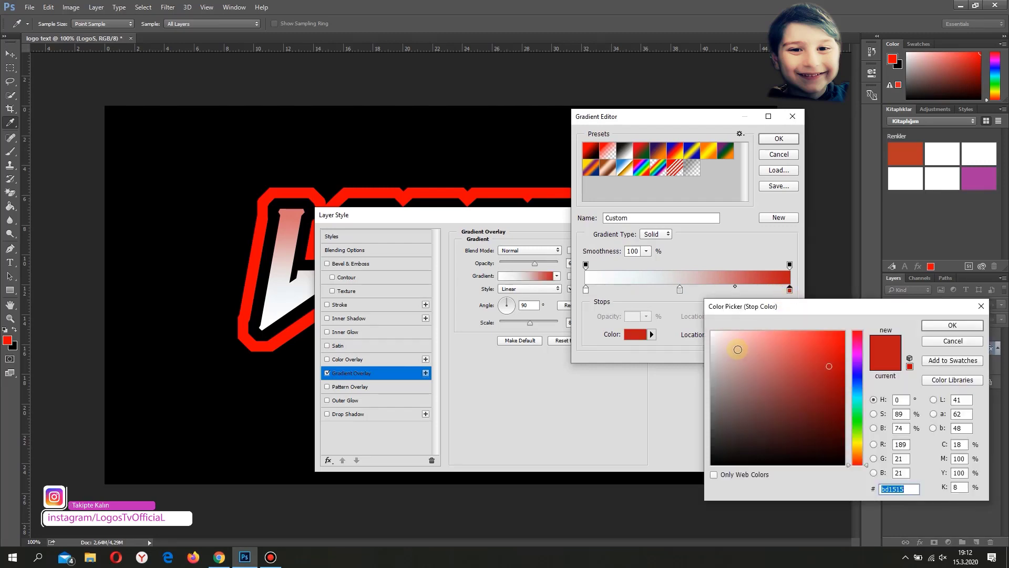
{"action": "left_click_drag", "start_coordinate": [738, 349], "coordinate": [711, 332]}
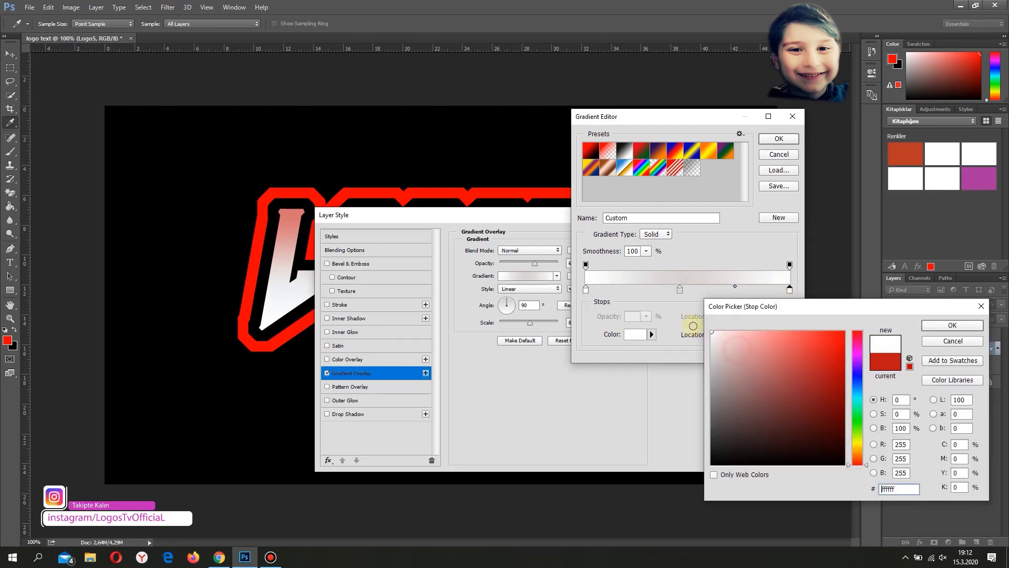
{"action": "left_click", "coordinate": [942, 326]}
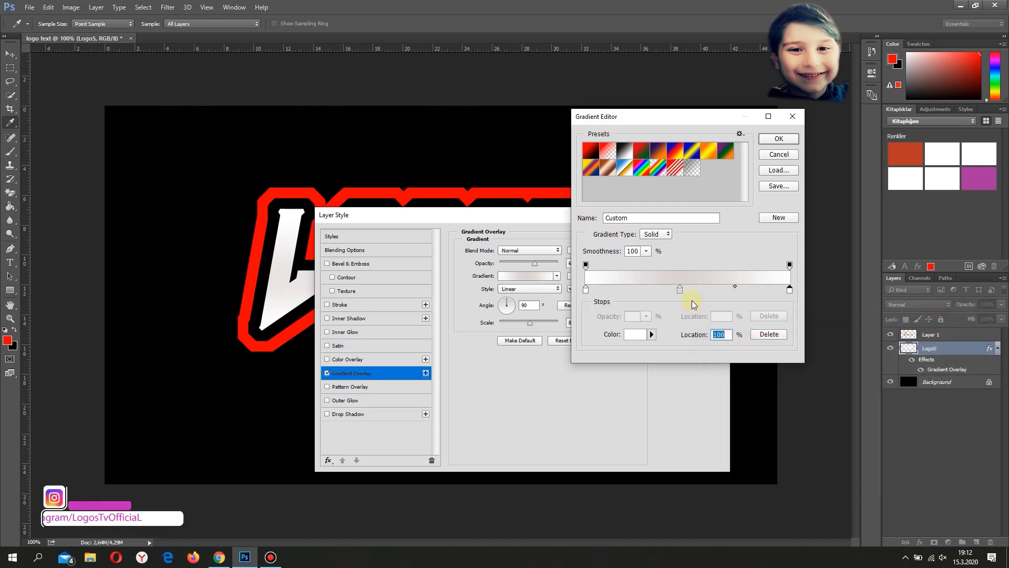
Step: Recolor the gradient's middle stop to a paler gray (ede7e7) and accept the edited gradient
{"action": "left_click", "coordinate": [680, 290]}
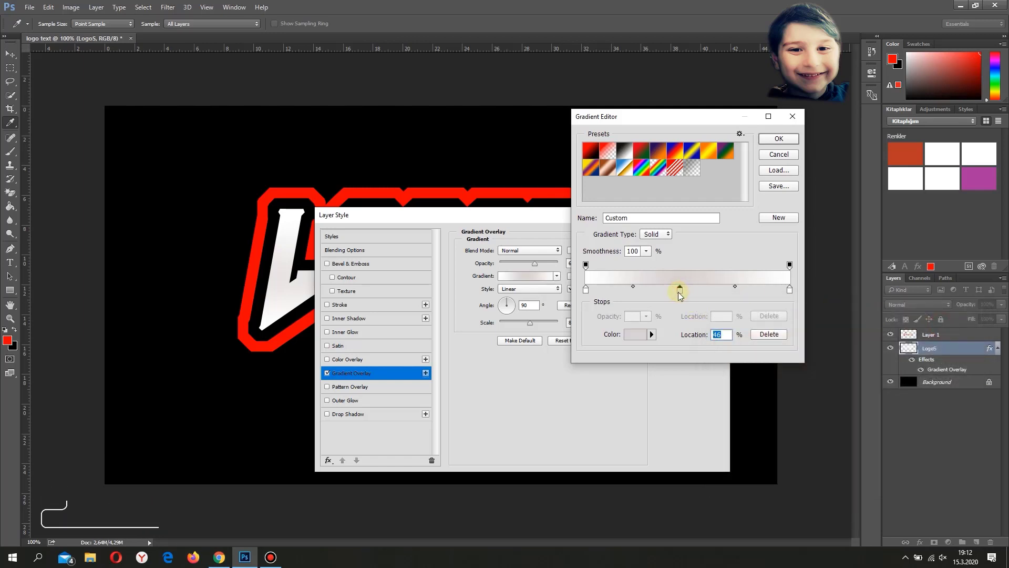
{"action": "double_click", "coordinate": [680, 290]}
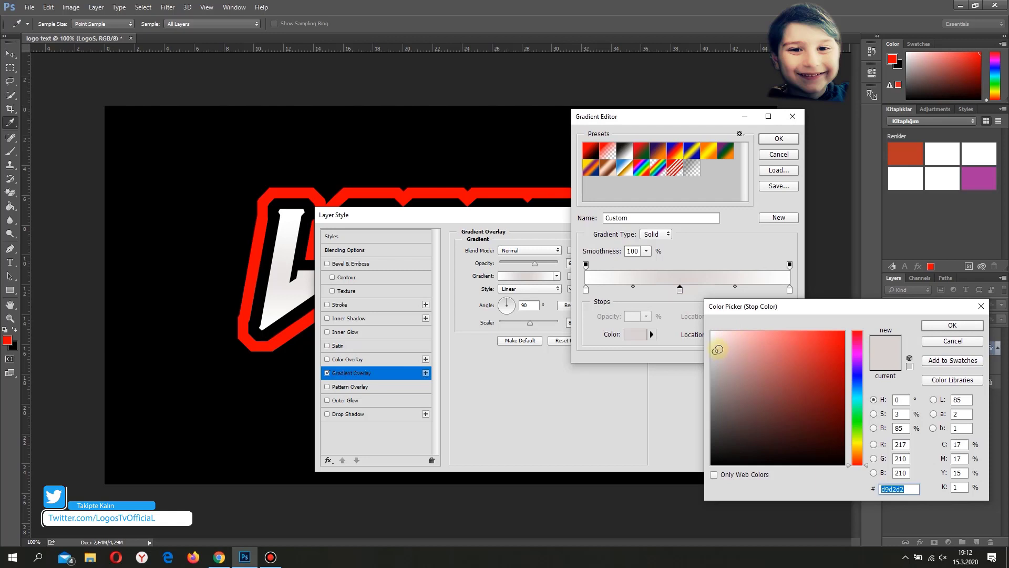
{"action": "left_click_drag", "start_coordinate": [714, 351], "coordinate": [714, 341]}
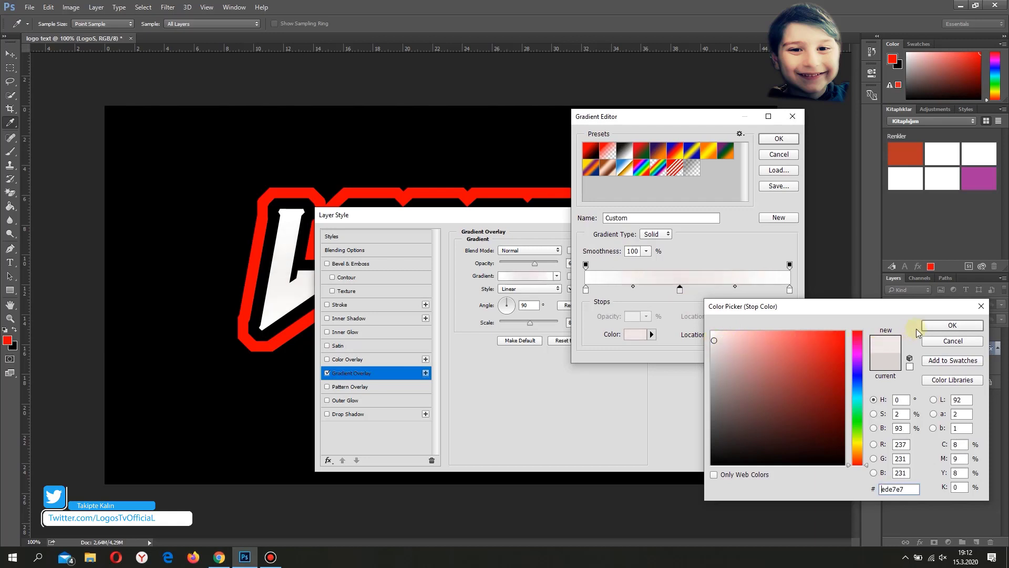
{"action": "left_click", "coordinate": [952, 325]}
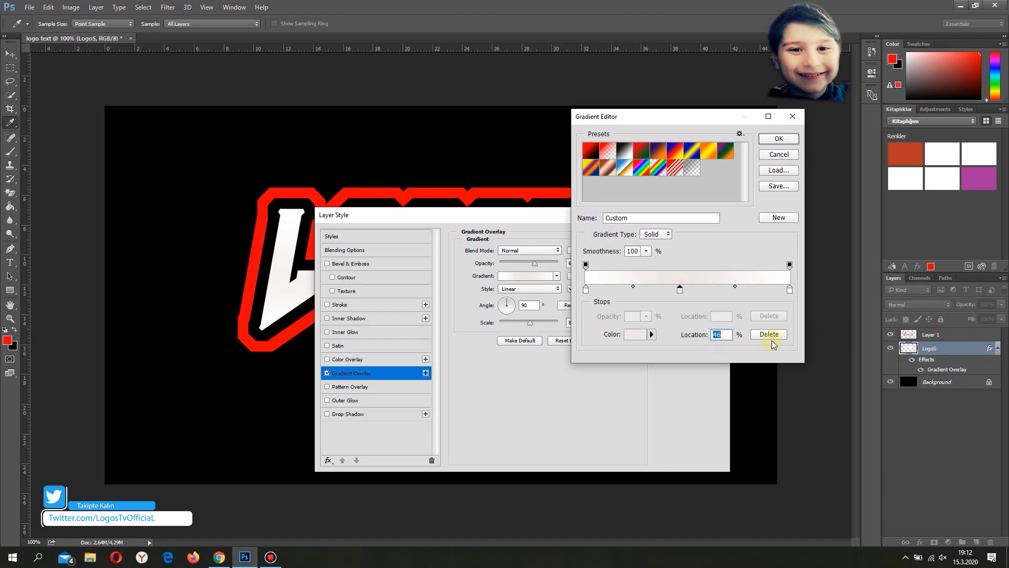
{"action": "left_click", "coordinate": [777, 138]}
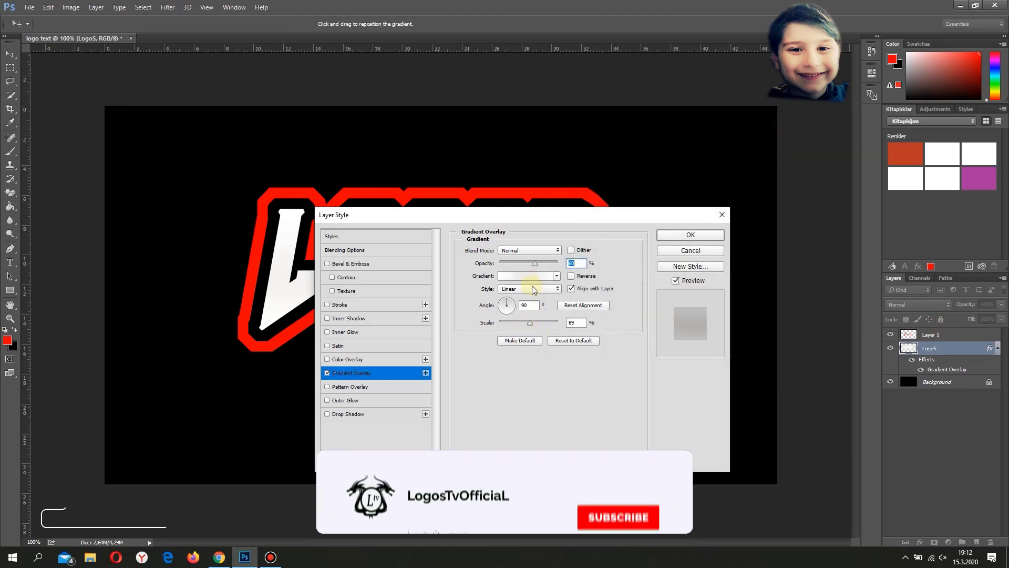
Step: Move the Layer Style dialog off the lettering and set the gradient overlay's opacity to about 77%
{"action": "left_click_drag", "start_coordinate": [562, 219], "coordinate": [840, 187]}
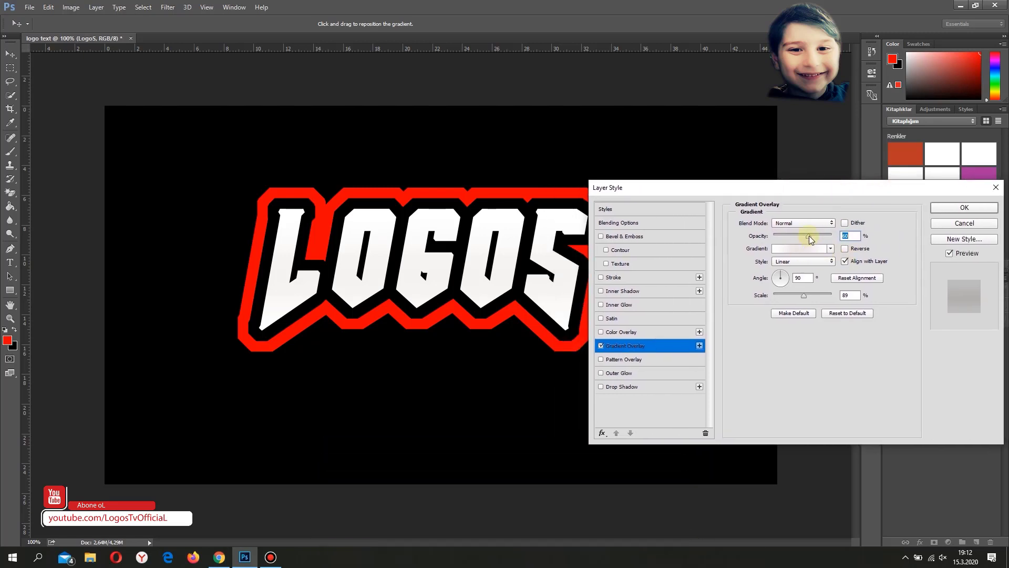
{"action": "left_click_drag", "start_coordinate": [809, 236], "coordinate": [833, 237]}
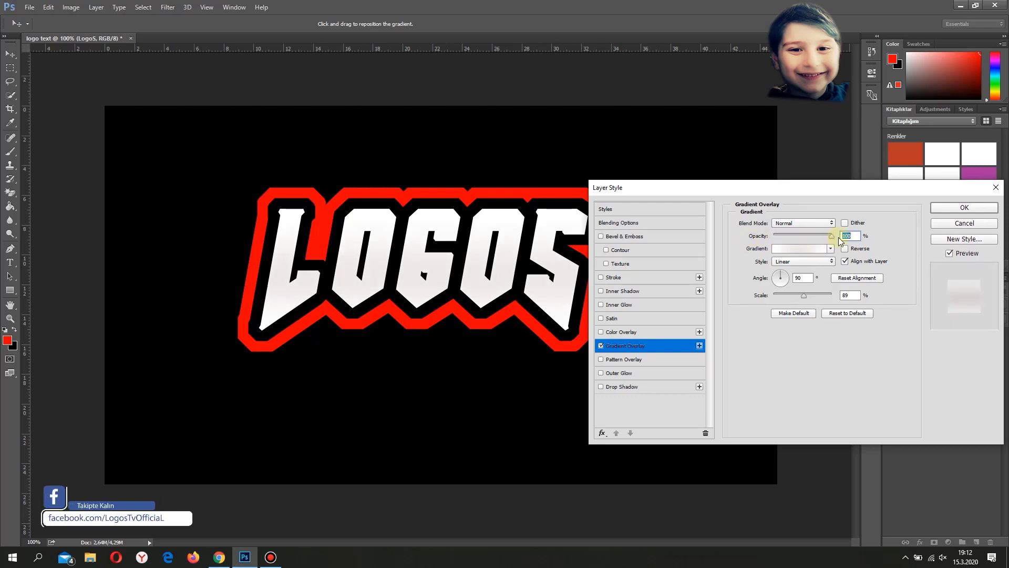
{"action": "mouse_move", "coordinate": [829, 238]}
{"action": "left_mouse_down"}
{"action": "mouse_move", "coordinate": [807, 238]}
{"action": "mouse_move", "coordinate": [819, 240]}
{"action": "left_mouse_up"}
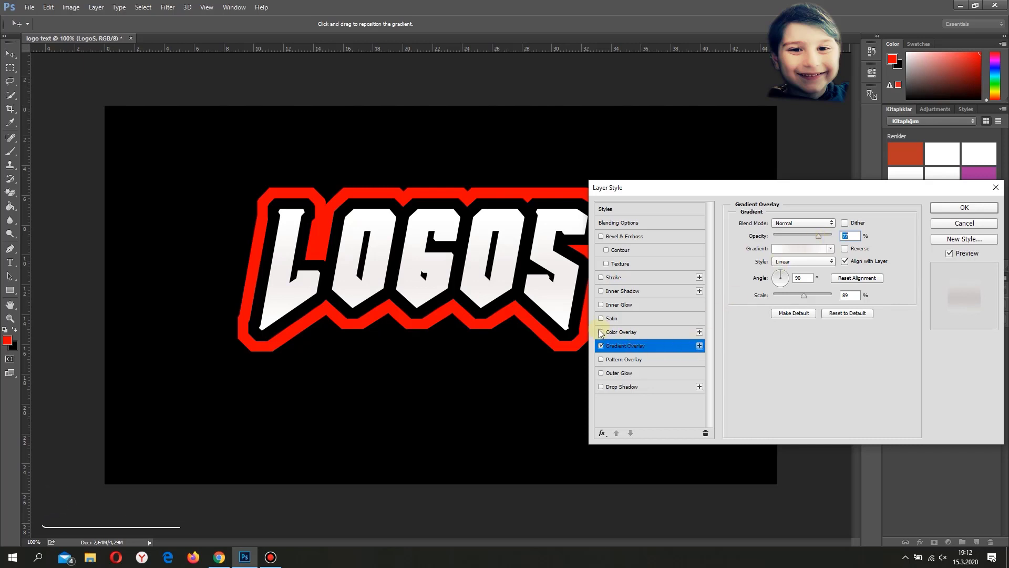
Step: Add a Satin effect to the lettering with Color Burn blending, about 71% opacity and a size of about 84 px
{"action": "left_click", "coordinate": [633, 319]}
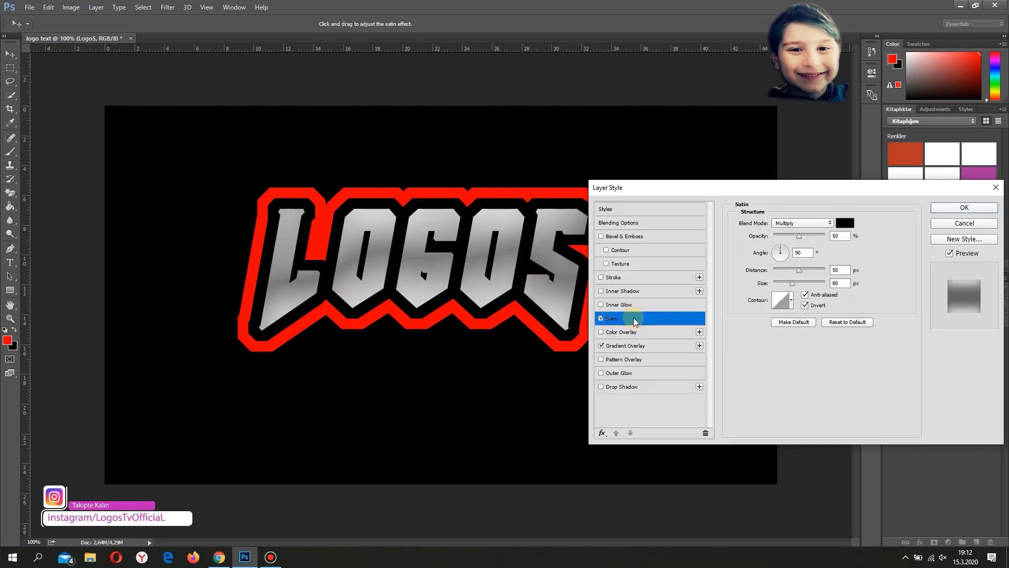
{"action": "left_click", "coordinate": [807, 224]}
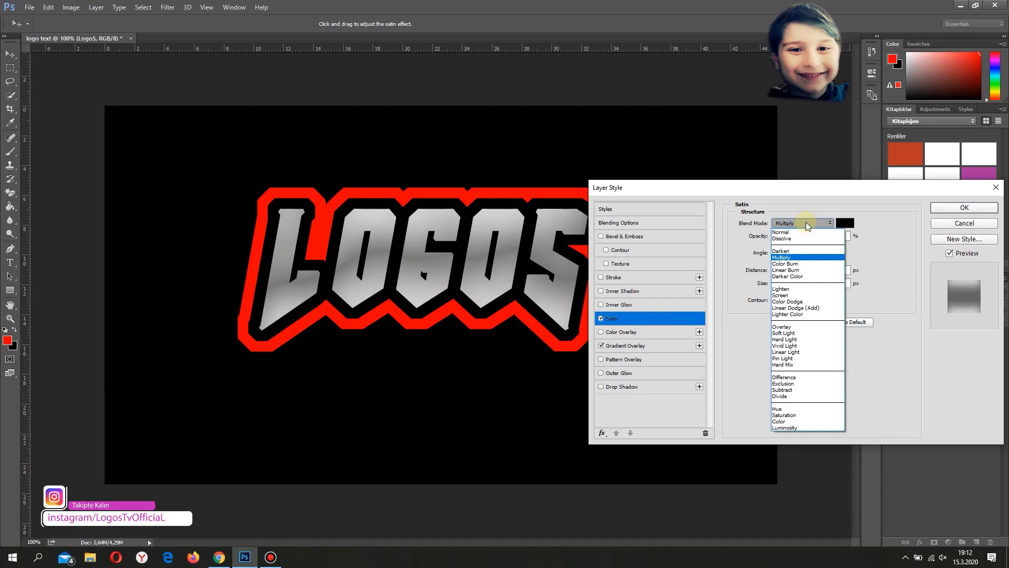
{"action": "left_click", "coordinate": [802, 264]}
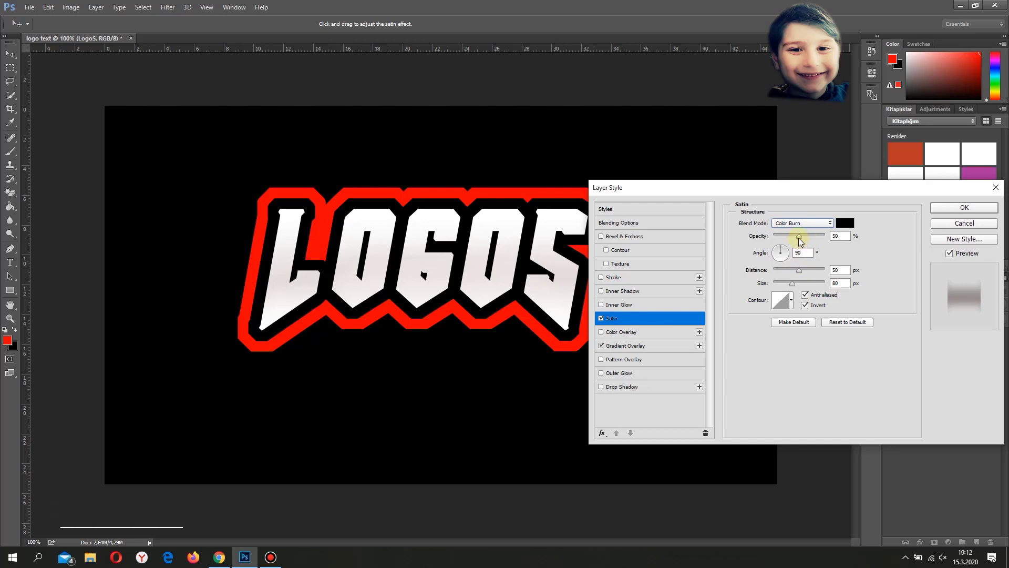
{"action": "mouse_move", "coordinate": [799, 237]}
{"action": "left_mouse_down"}
{"action": "mouse_move", "coordinate": [821, 236]}
{"action": "mouse_move", "coordinate": [809, 235]}
{"action": "left_mouse_up"}
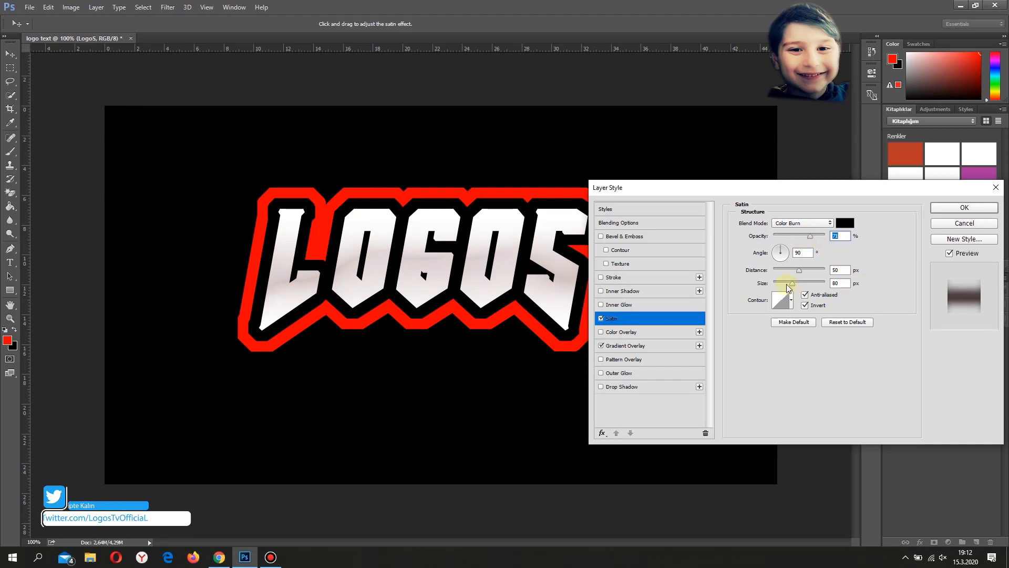
{"action": "left_click_drag", "start_coordinate": [794, 285], "coordinate": [794, 288]}
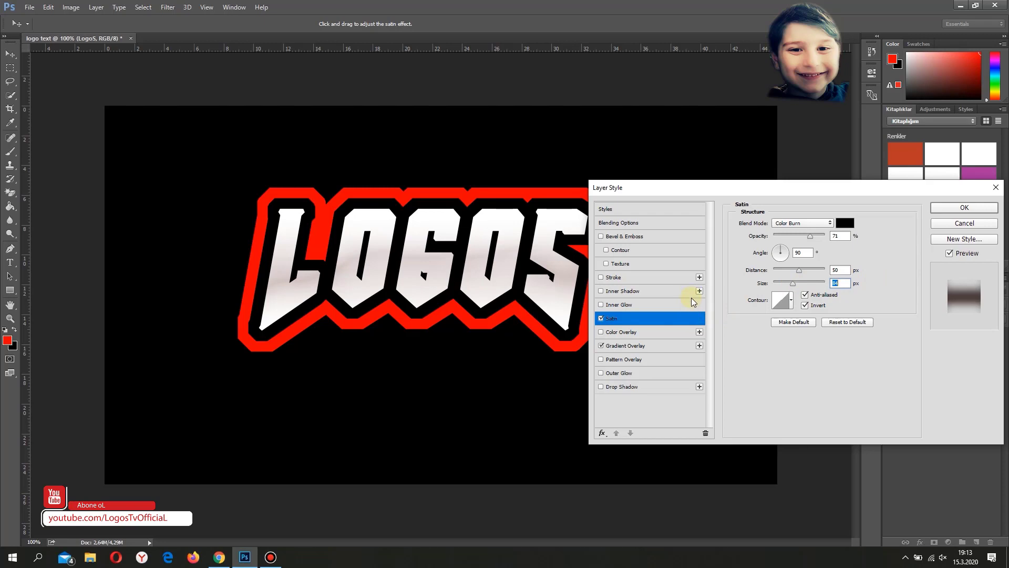
Step: Add a white (ffffff) Inner Glow at about 60% opacity to the lettering and accept the layer style
{"action": "left_click", "coordinate": [601, 305]}
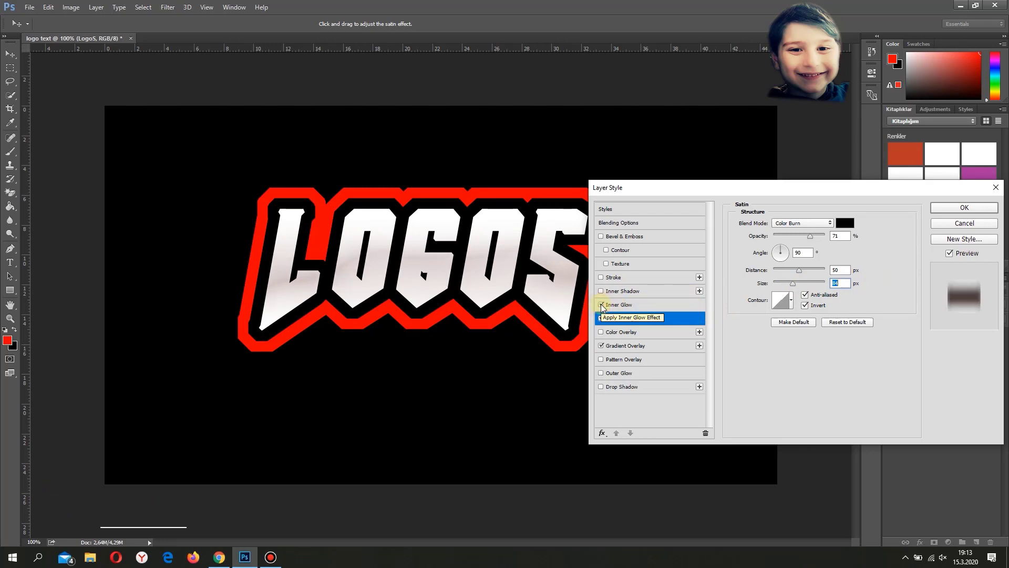
{"action": "left_click", "coordinate": [640, 307]}
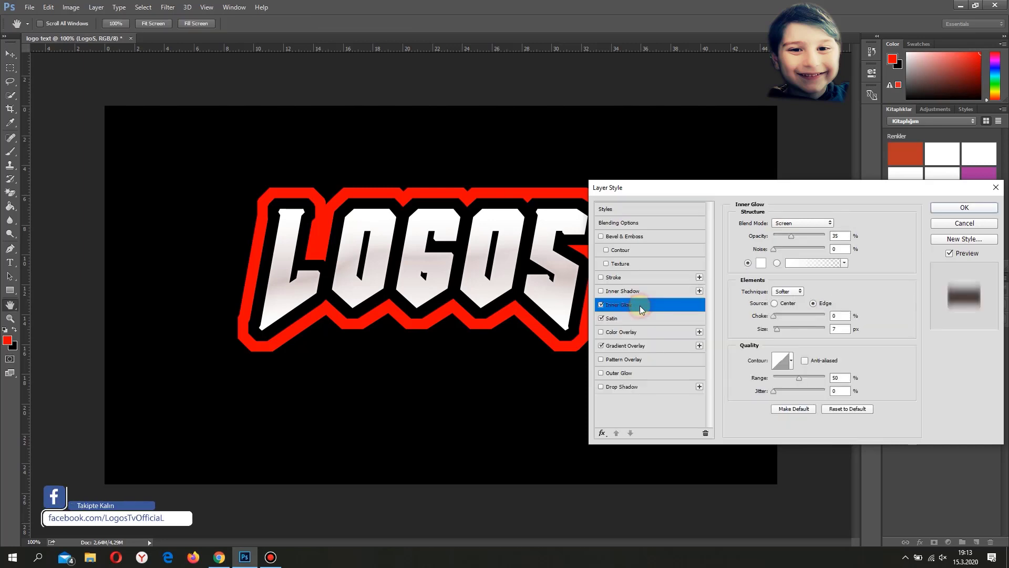
{"action": "left_click", "coordinate": [763, 265]}
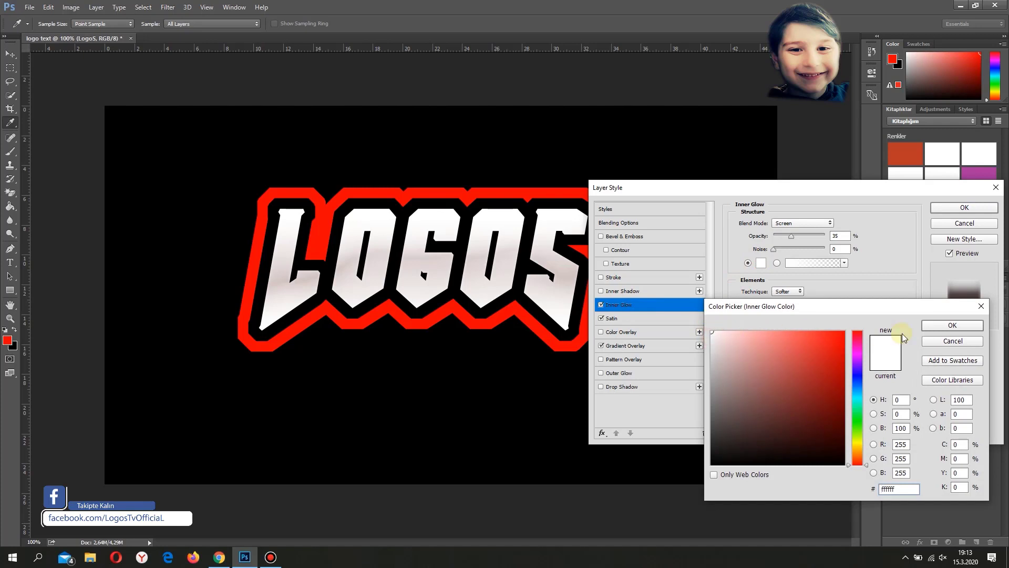
{"action": "left_click", "coordinate": [942, 327]}
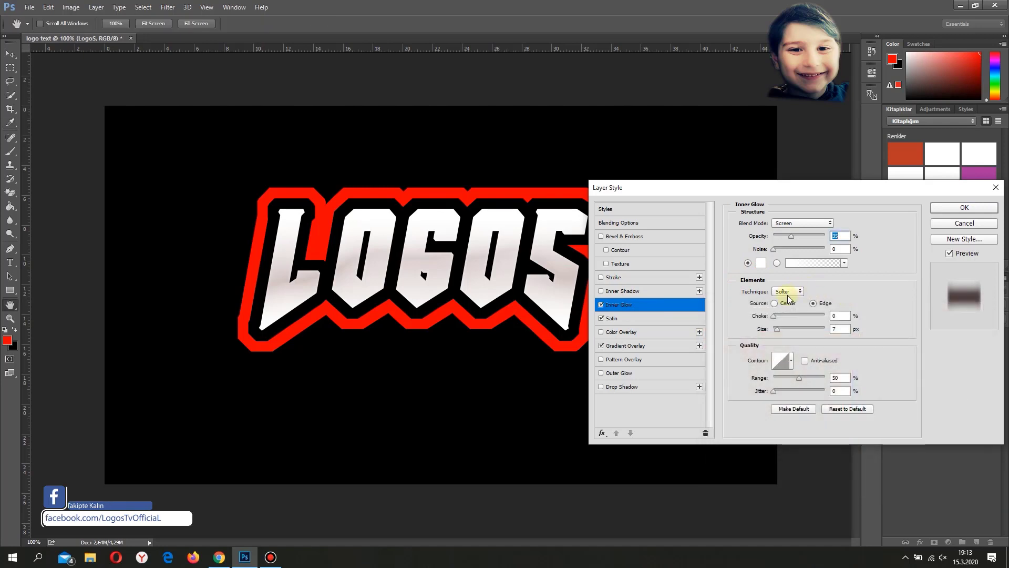
{"action": "mouse_move", "coordinate": [787, 240]}
{"action": "left_mouse_down"}
{"action": "mouse_move", "coordinate": [848, 237]}
{"action": "mouse_move", "coordinate": [743, 244]}
{"action": "mouse_move", "coordinate": [825, 246]}
{"action": "mouse_move", "coordinate": [805, 244]}
{"action": "left_mouse_up"}
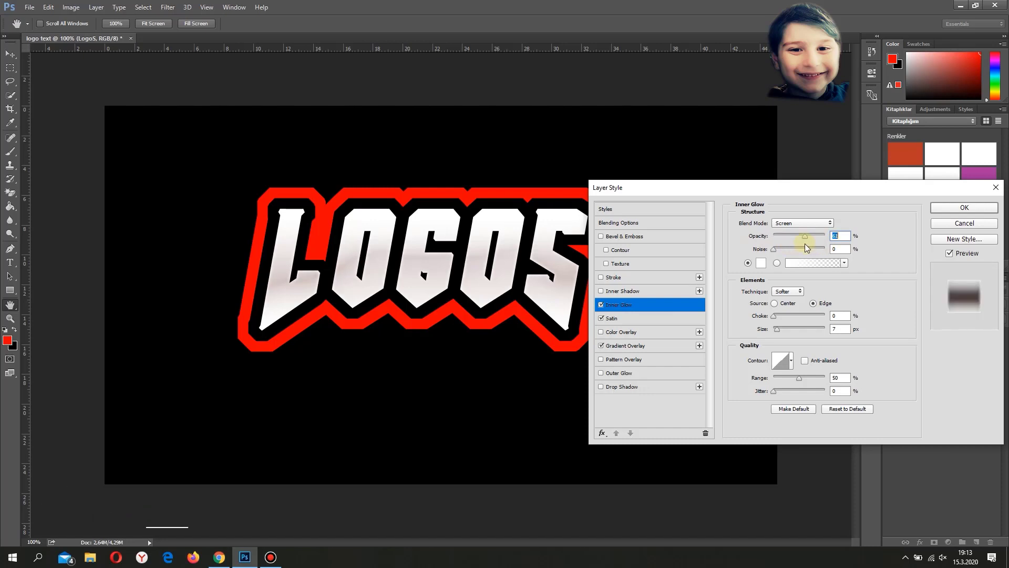
{"action": "left_click", "coordinate": [977, 209]}
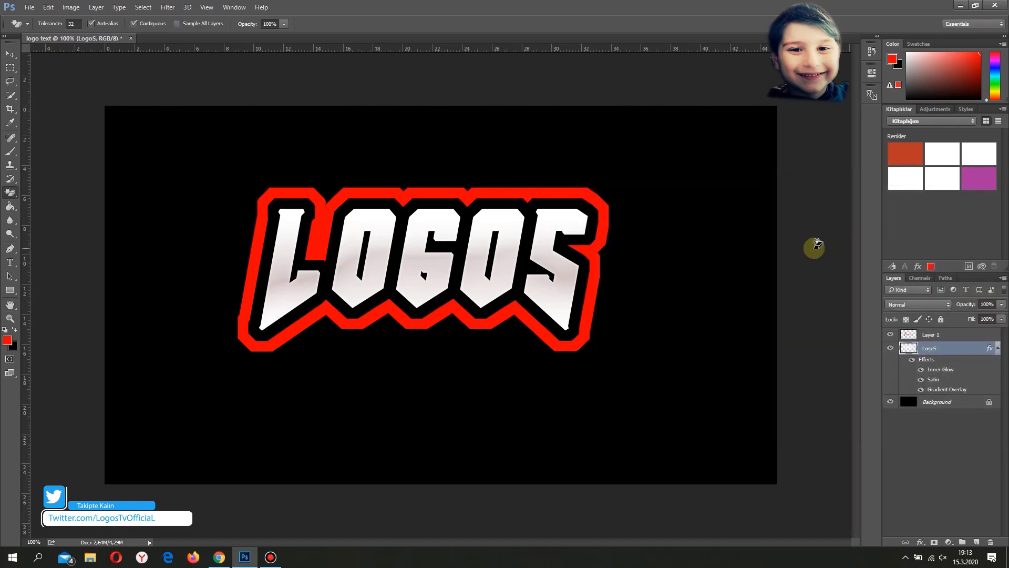
Step: Open the blending options of Layer 1, move the dialog off the lettering, and enable a Gradient Overlay
{"action": "left_click", "coordinate": [10, 53]}
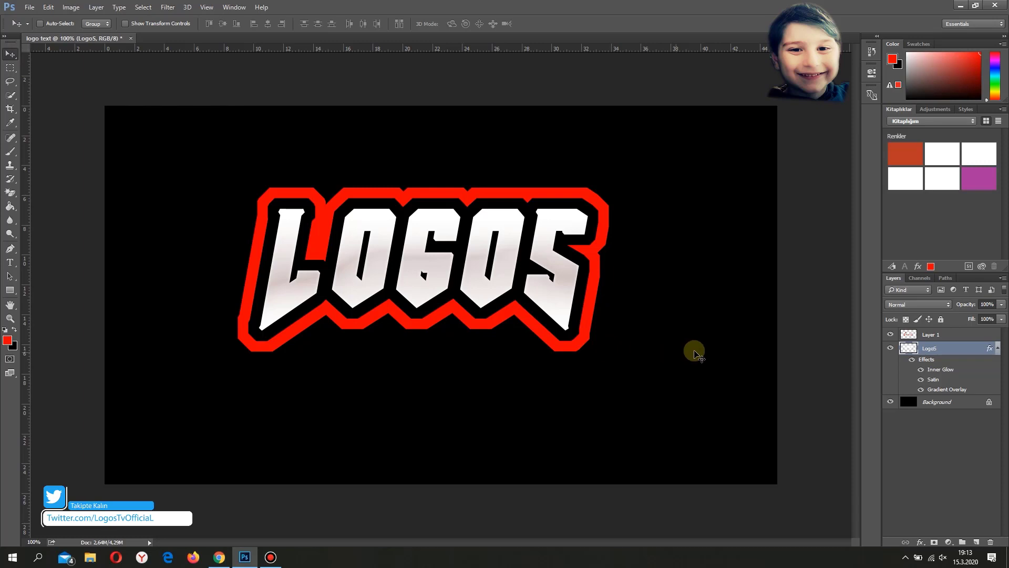
{"action": "left_click", "coordinate": [930, 335]}
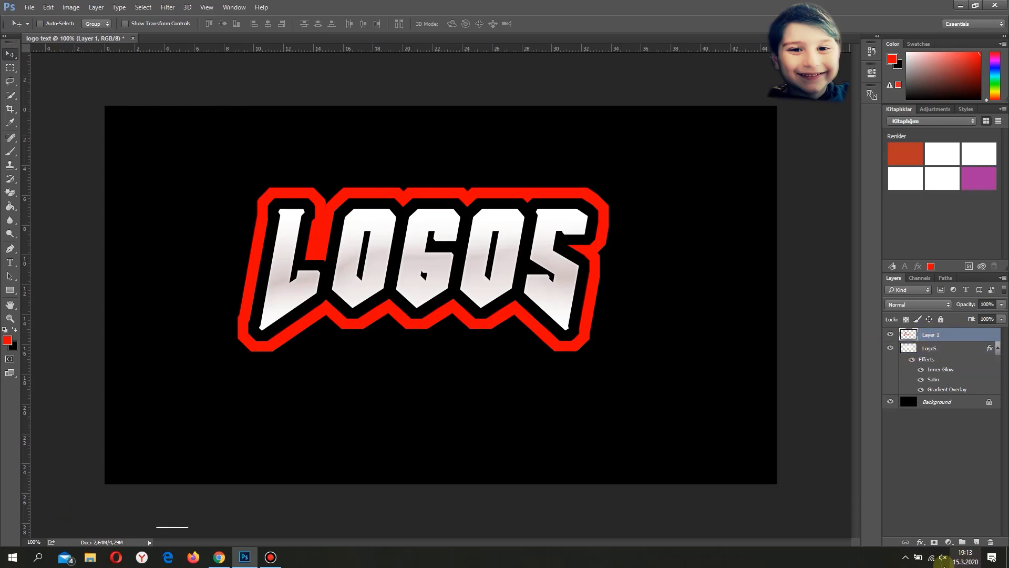
{"action": "left_click", "coordinate": [920, 541]}
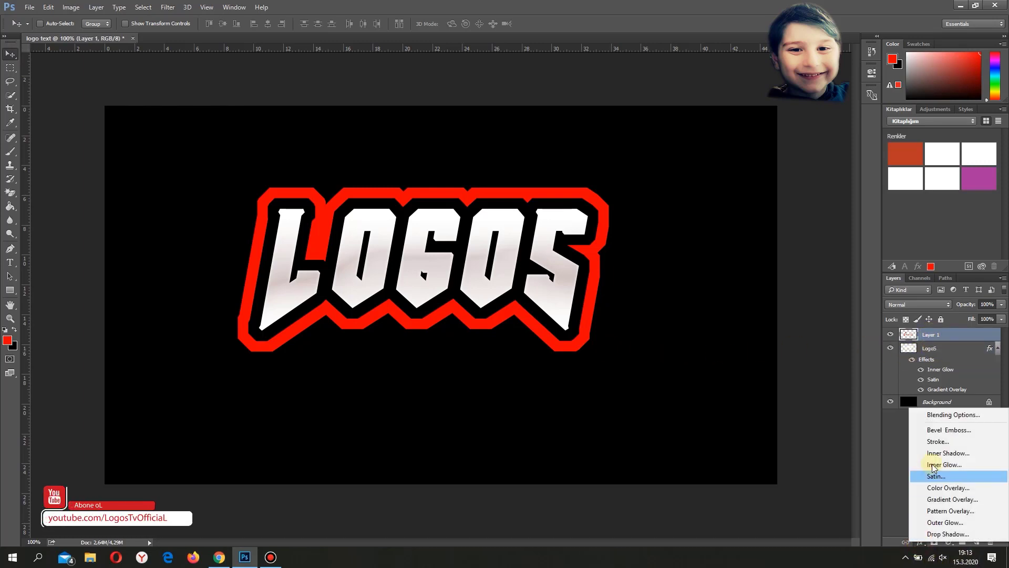
{"action": "left_click", "coordinate": [952, 418]}
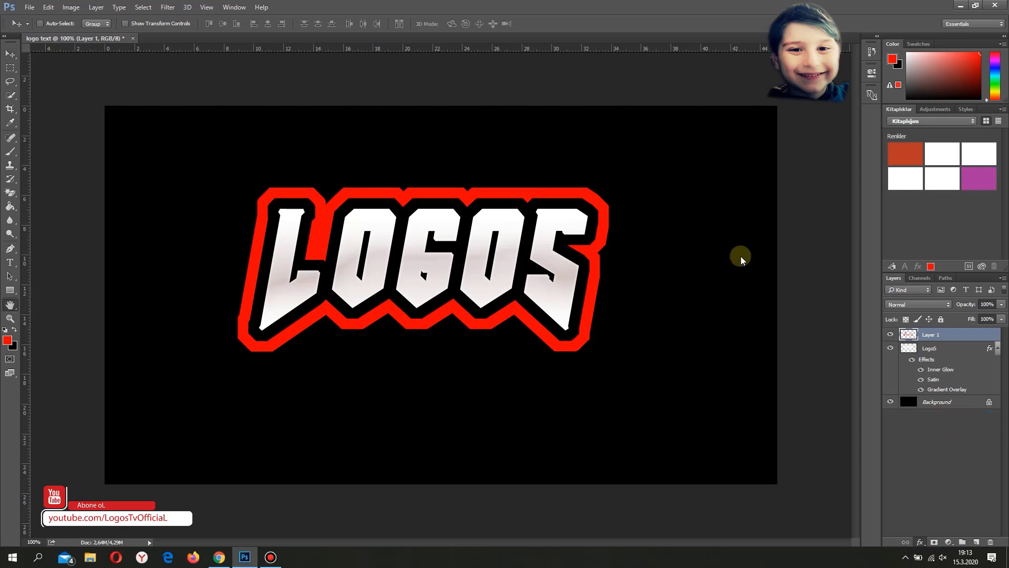
{"action": "left_click_drag", "start_coordinate": [742, 190], "coordinate": [778, 212]}
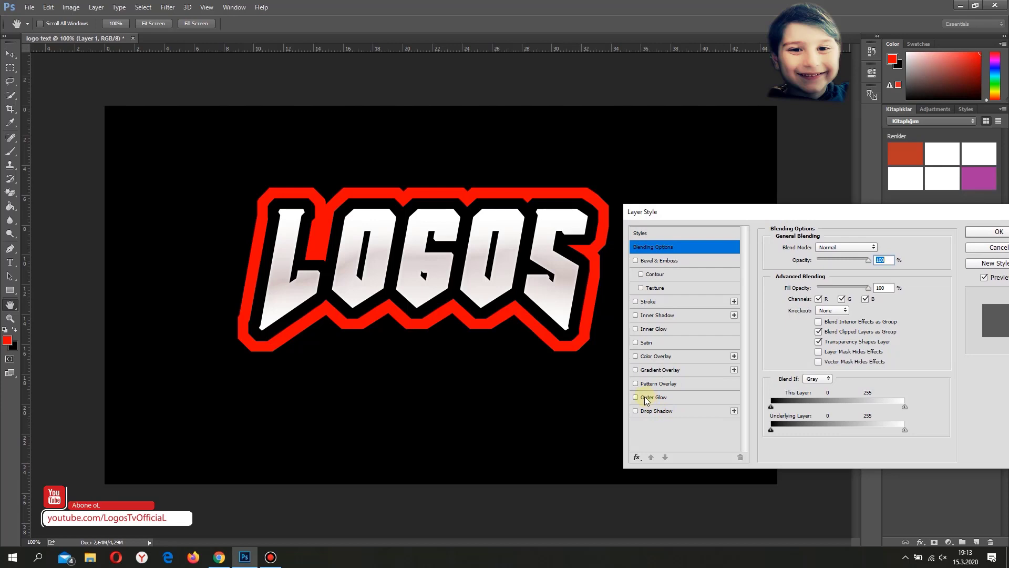
{"action": "left_click", "coordinate": [636, 370]}
{"action": "left_click", "coordinate": [654, 371]}
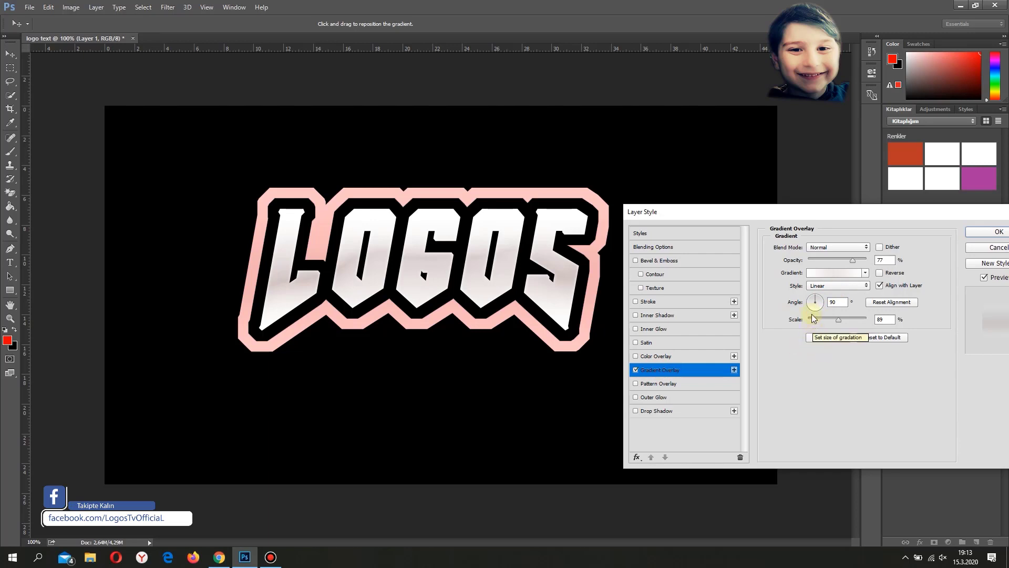
Step: Edit the overlay's gradient and set its start color stop to red (ff0000)
{"action": "left_click", "coordinate": [830, 272]}
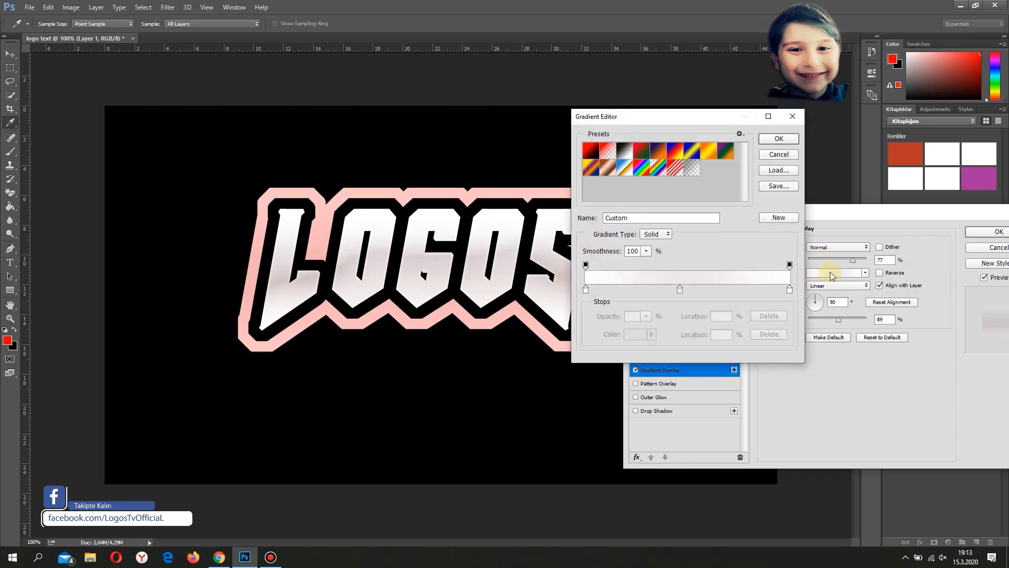
{"action": "left_click", "coordinate": [587, 289]}
{"action": "double_click", "coordinate": [586, 289]}
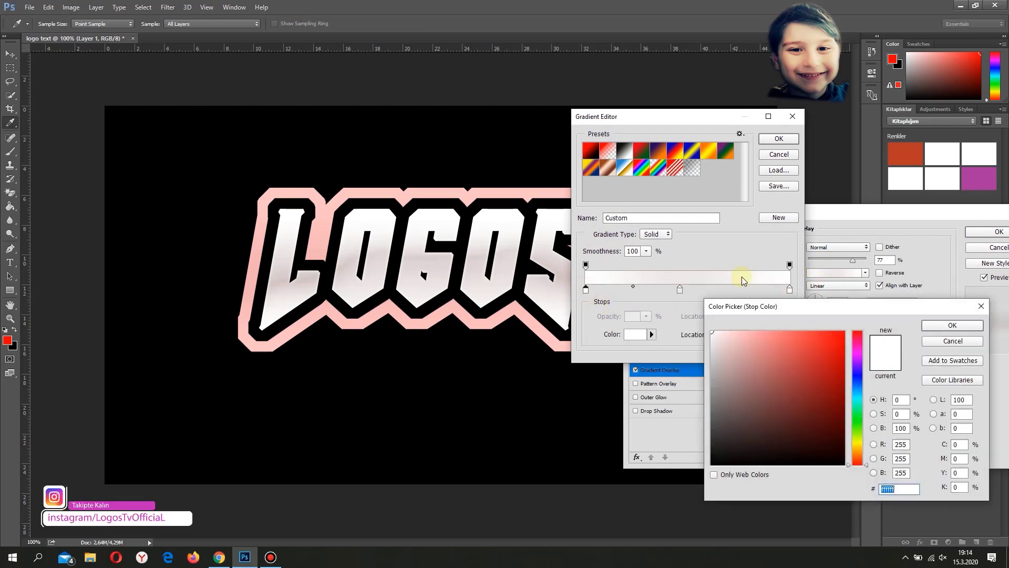
{"action": "left_click_drag", "start_coordinate": [807, 340], "coordinate": [890, 322]}
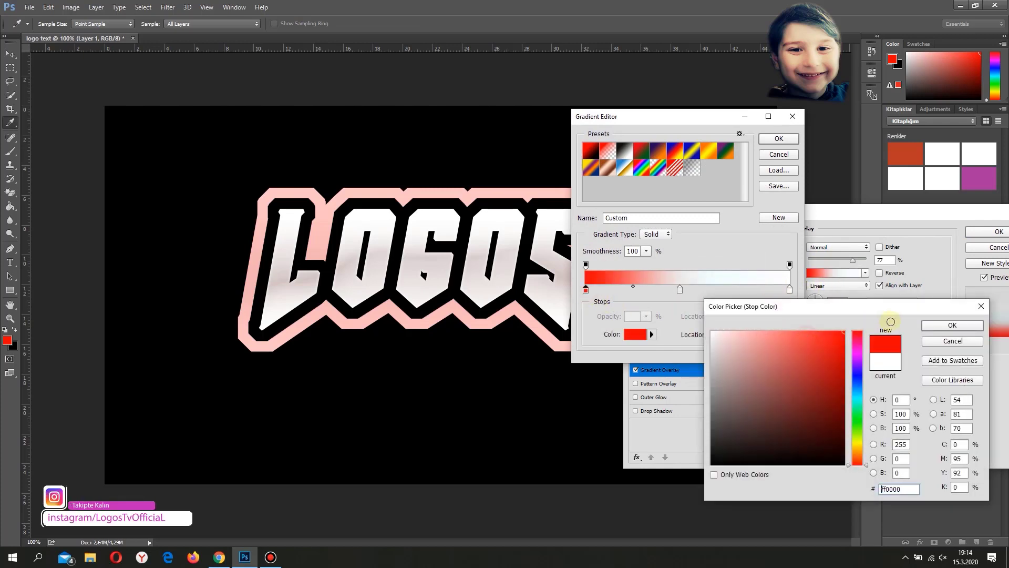
{"action": "left_click", "coordinate": [946, 326]}
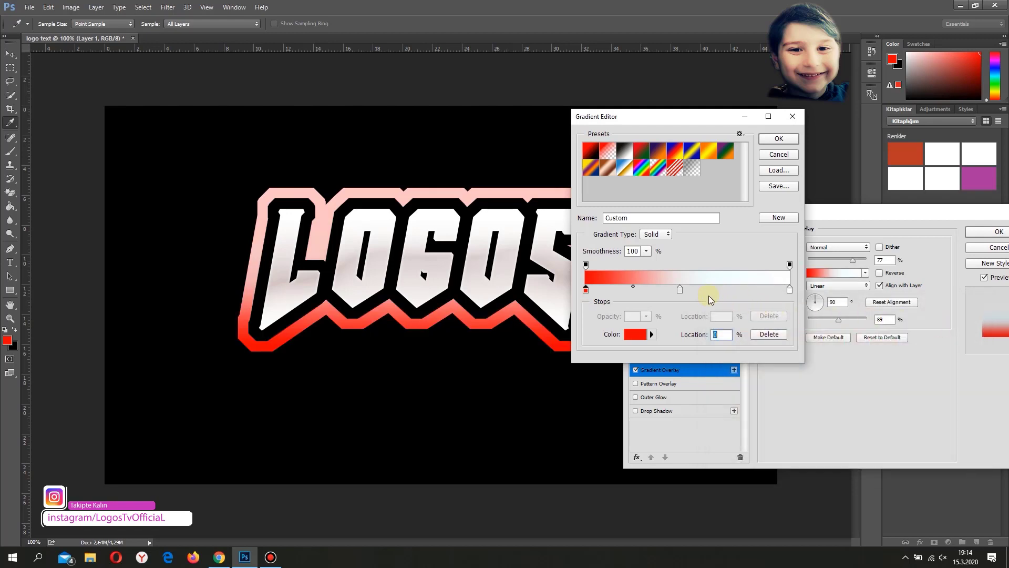
Step: Set the gradient's end color stop to red (ff0000)
{"action": "double_click", "coordinate": [790, 289]}
{"action": "left_click_drag", "start_coordinate": [785, 336], "coordinate": [844, 330]}
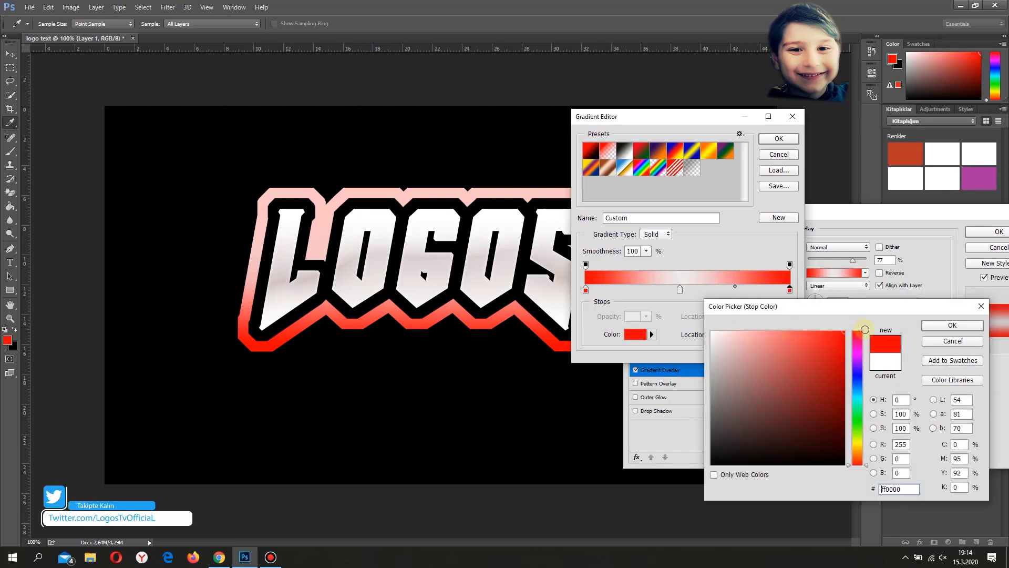
{"action": "left_click", "coordinate": [942, 324]}
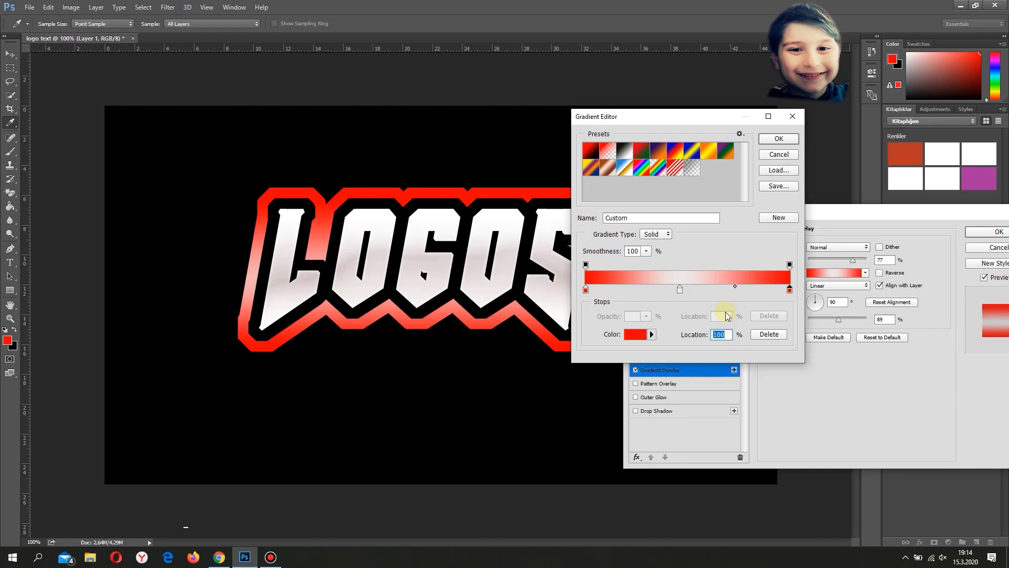
Step: Set the gradient's middle color stop to red (ff0000), accept the gradient, and set the overlay's opacity to about 52%
{"action": "left_click", "coordinate": [679, 289]}
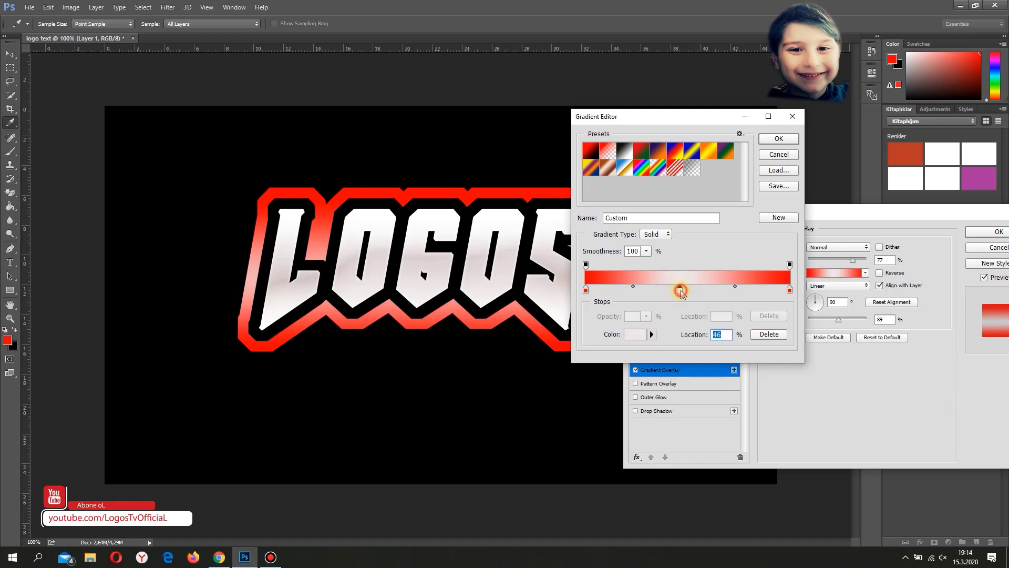
{"action": "double_click", "coordinate": [680, 290]}
{"action": "left_click_drag", "start_coordinate": [767, 335], "coordinate": [848, 330]}
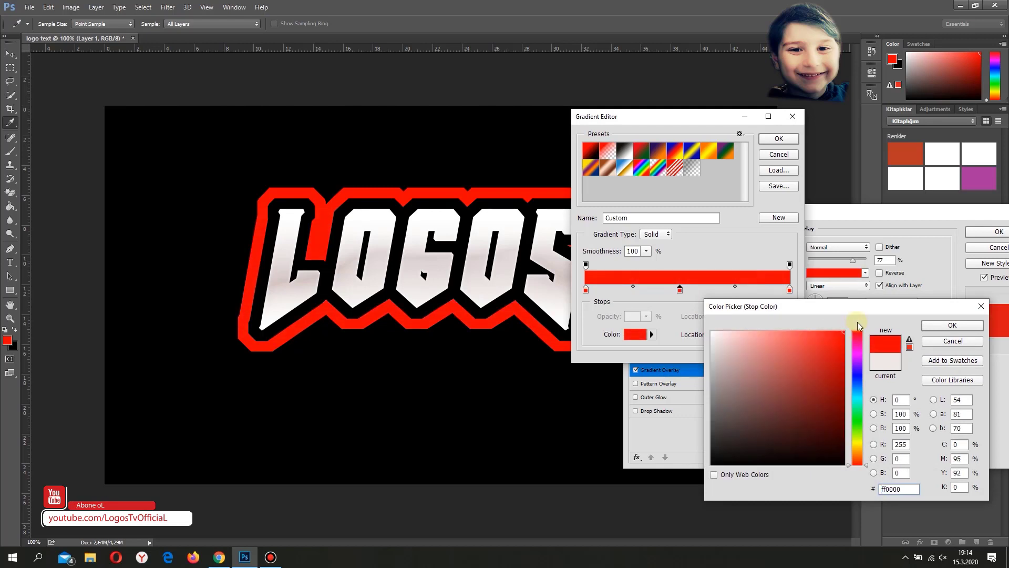
{"action": "left_click", "coordinate": [932, 329]}
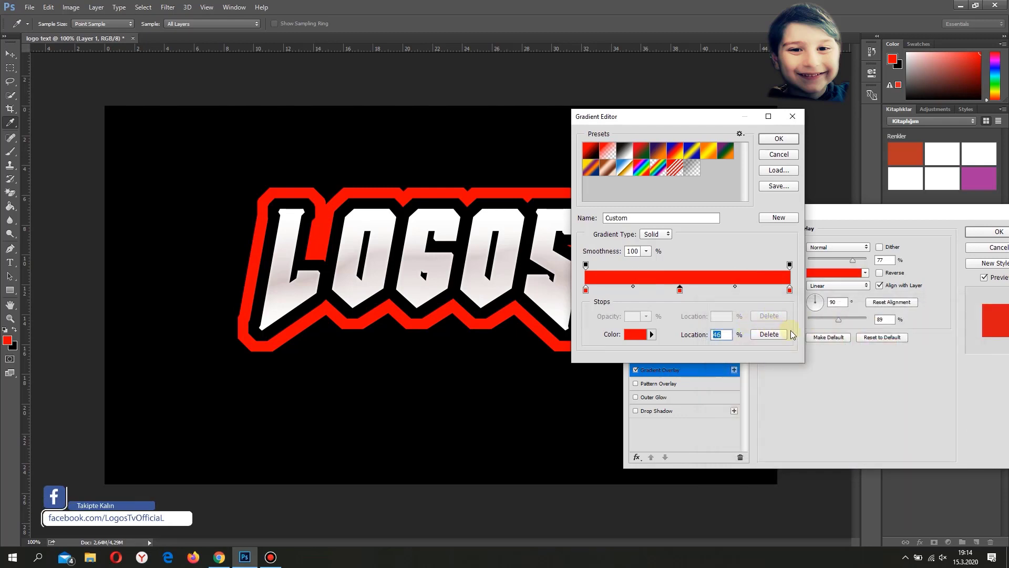
{"action": "left_click", "coordinate": [771, 139]}
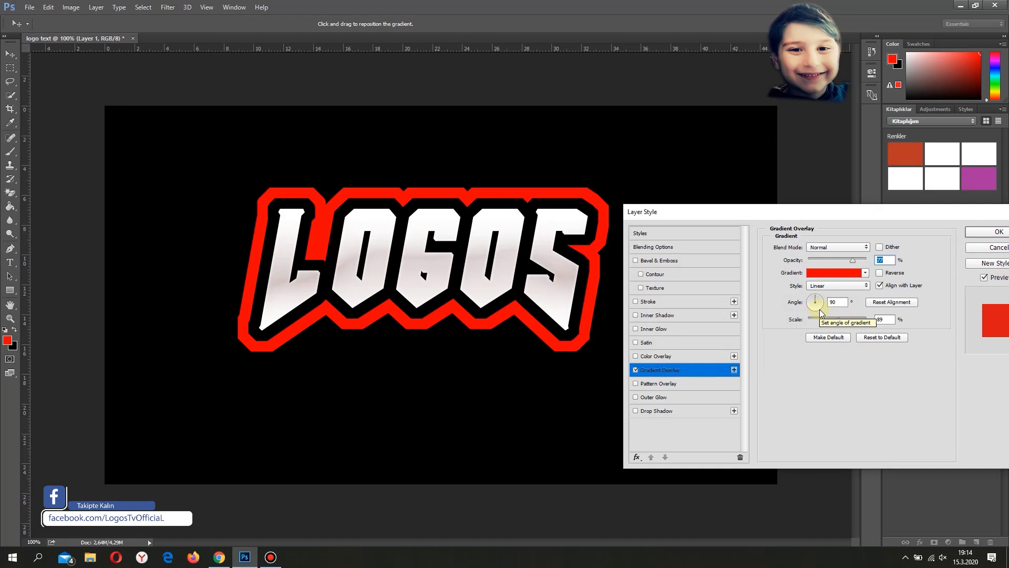
{"action": "mouse_move", "coordinate": [853, 260]}
{"action": "left_mouse_down"}
{"action": "mouse_move", "coordinate": [819, 261]}
{"action": "mouse_move", "coordinate": [834, 260]}
{"action": "left_mouse_up"}
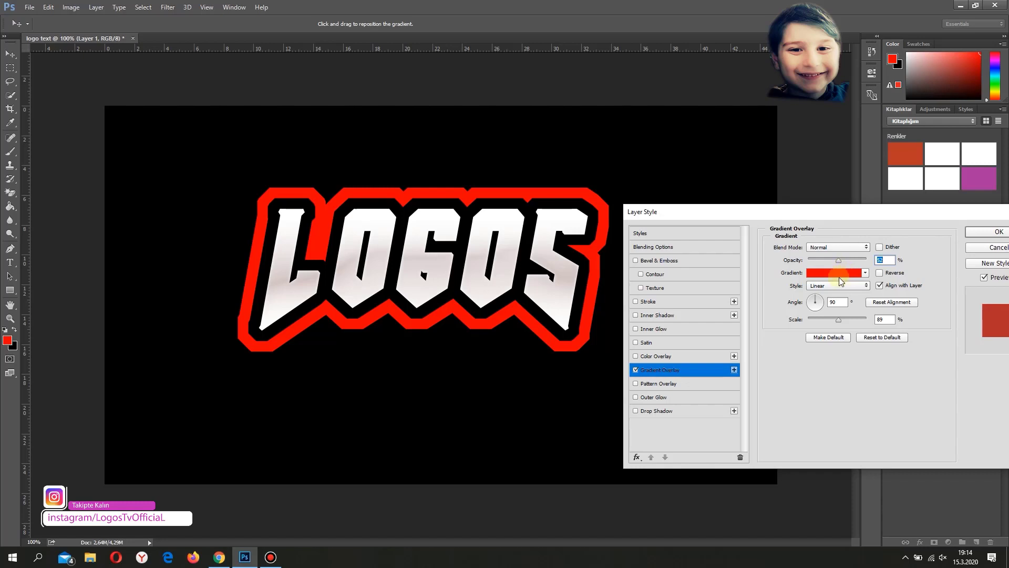
Step: Recolor the gradient's middle stop to a darker, muted red and set the gradient overlay's scale to about 50%
{"action": "left_click", "coordinate": [838, 276]}
{"action": "double_click", "coordinate": [680, 289]}
{"action": "left_click_drag", "start_coordinate": [764, 331], "coordinate": [813, 363]}
{"action": "left_click", "coordinate": [952, 327]}
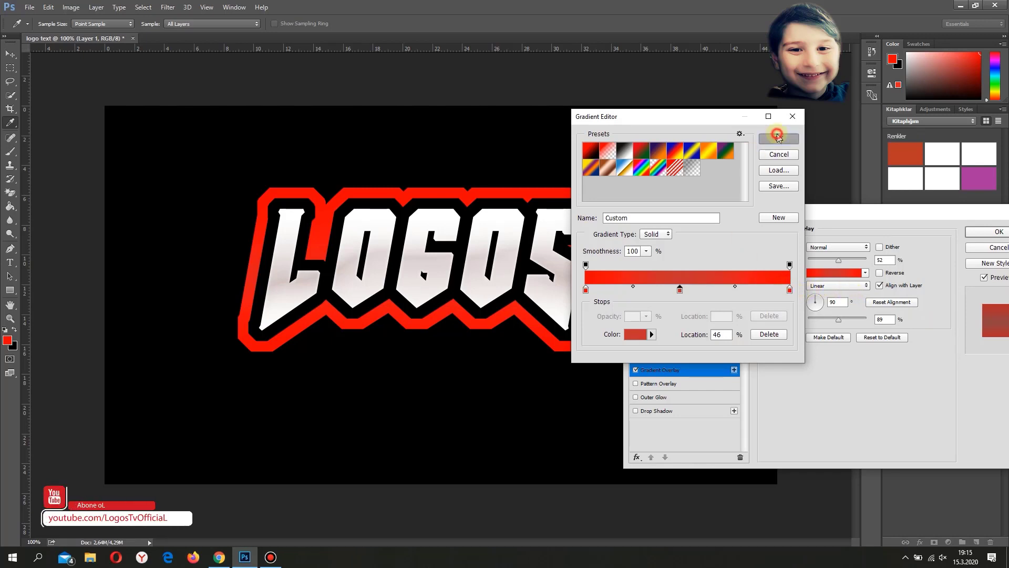
{"action": "left_click", "coordinate": [778, 138]}
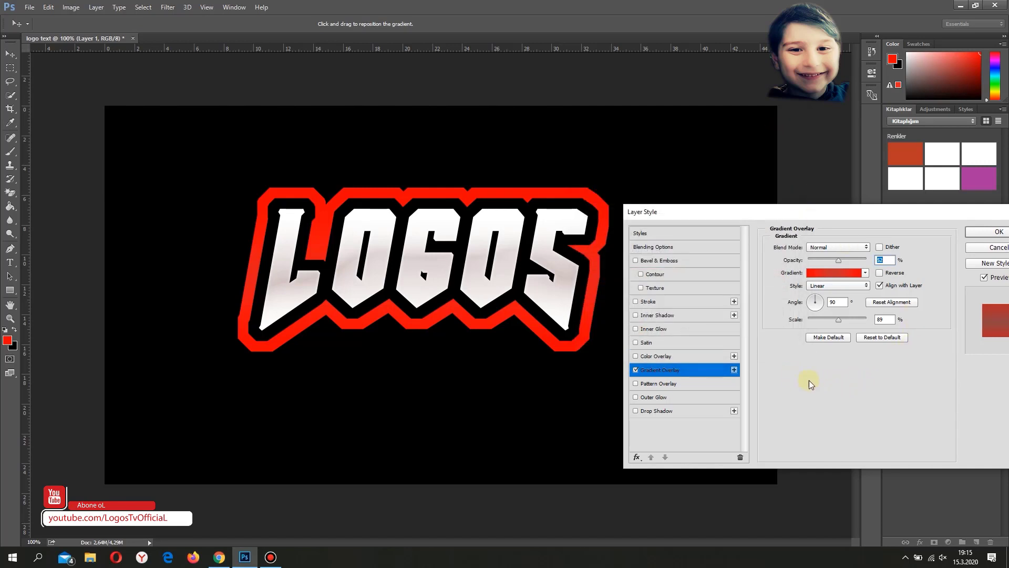
{"action": "left_click_drag", "start_coordinate": [838, 321], "coordinate": [844, 323]}
{"action": "left_click_drag", "start_coordinate": [846, 322], "coordinate": [815, 322]}
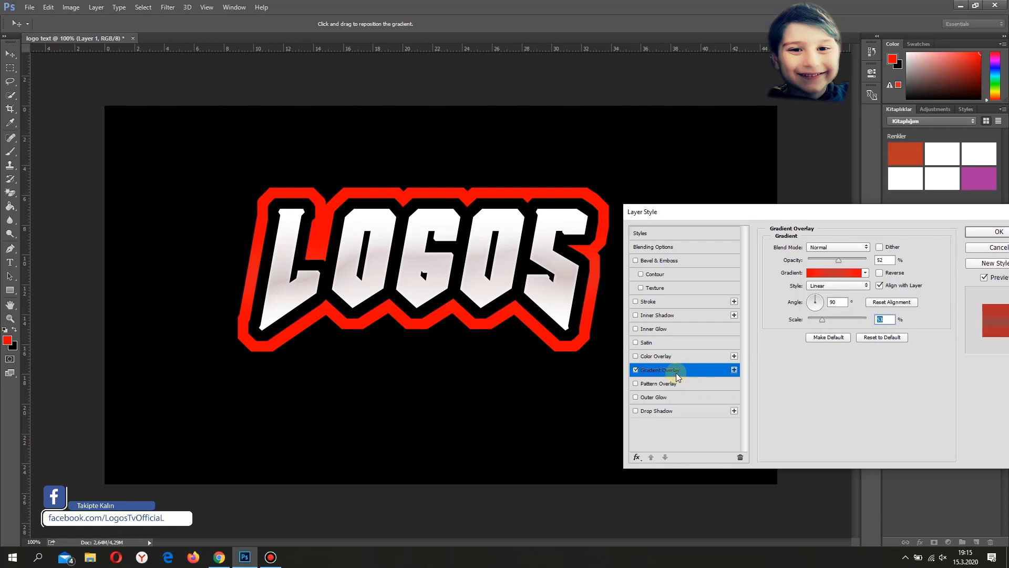
Step: Add a Color Burn Satin effect to the red outline with about 66% opacity and a size of about 70 px
{"action": "left_click", "coordinate": [636, 343]}
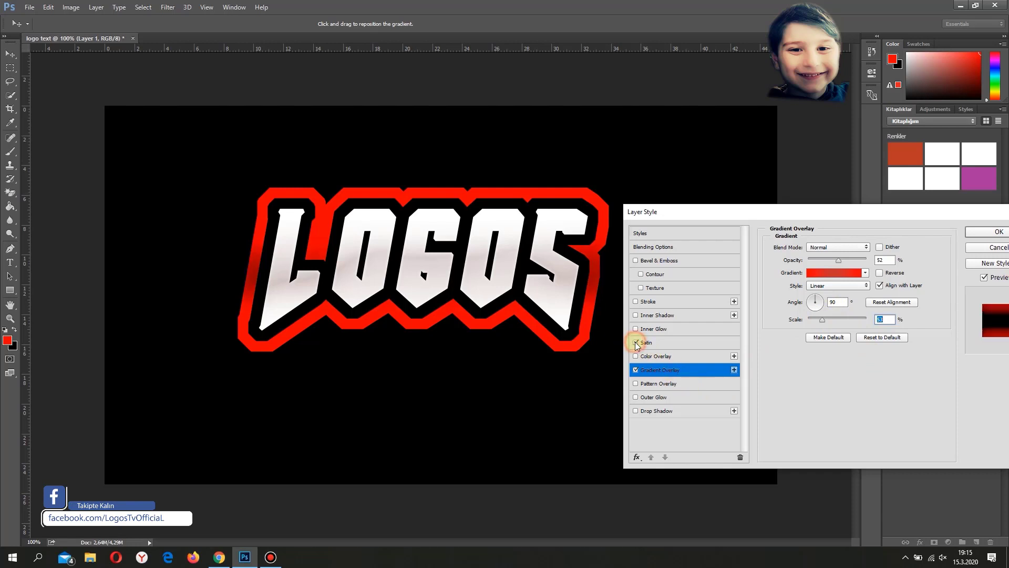
{"action": "left_click", "coordinate": [668, 345]}
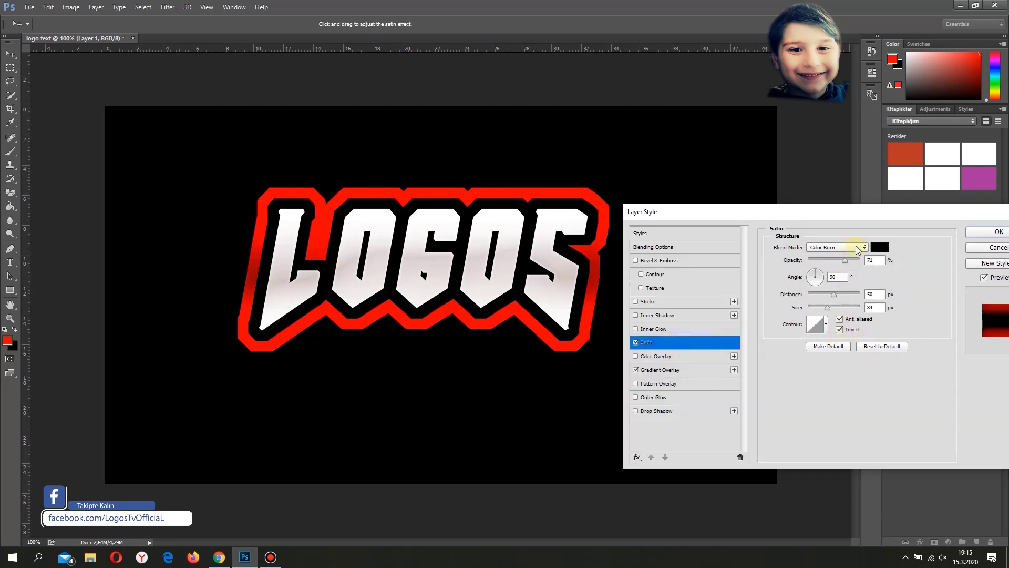
{"action": "left_click_drag", "start_coordinate": [845, 262], "coordinate": [842, 265]}
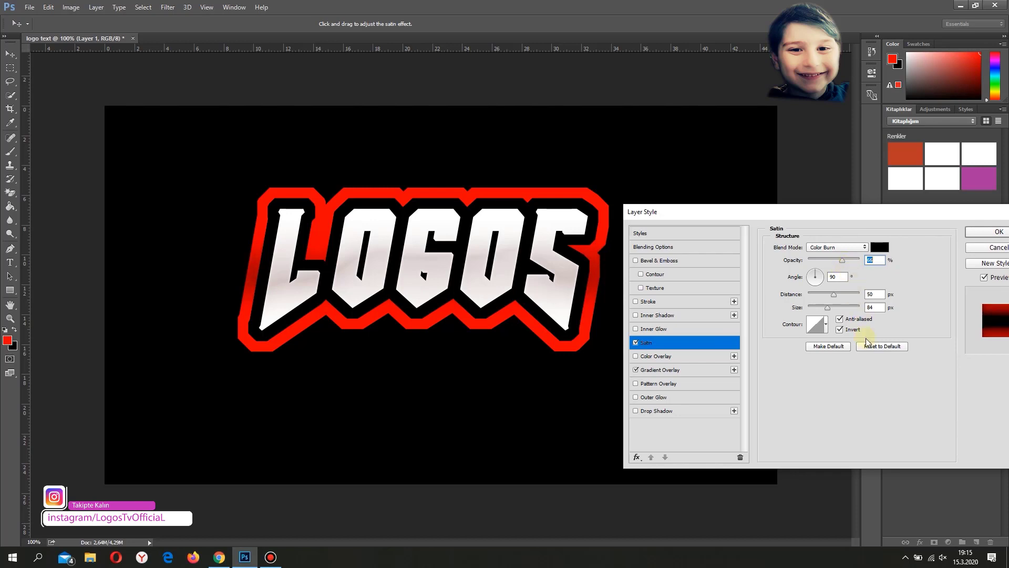
{"action": "mouse_move", "coordinate": [832, 307]}
{"action": "left_mouse_down"}
{"action": "mouse_move", "coordinate": [841, 307]}
{"action": "mouse_move", "coordinate": [809, 307]}
{"action": "mouse_move", "coordinate": [824, 307]}
{"action": "left_mouse_up"}
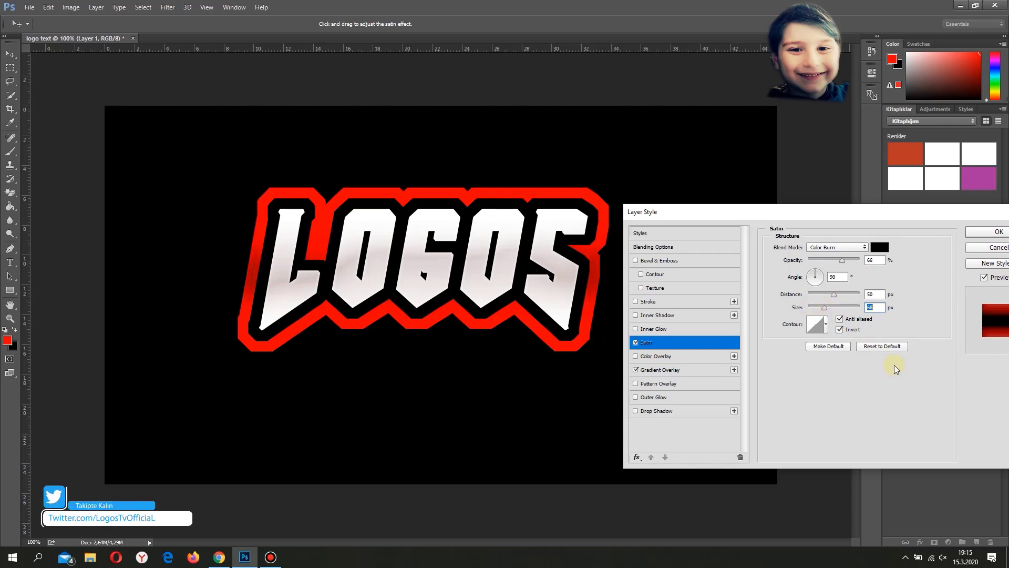
Step: Add an Inner Glow to the red outline and set its color to dark red (cf1d1d)
{"action": "left_click", "coordinate": [635, 315]}
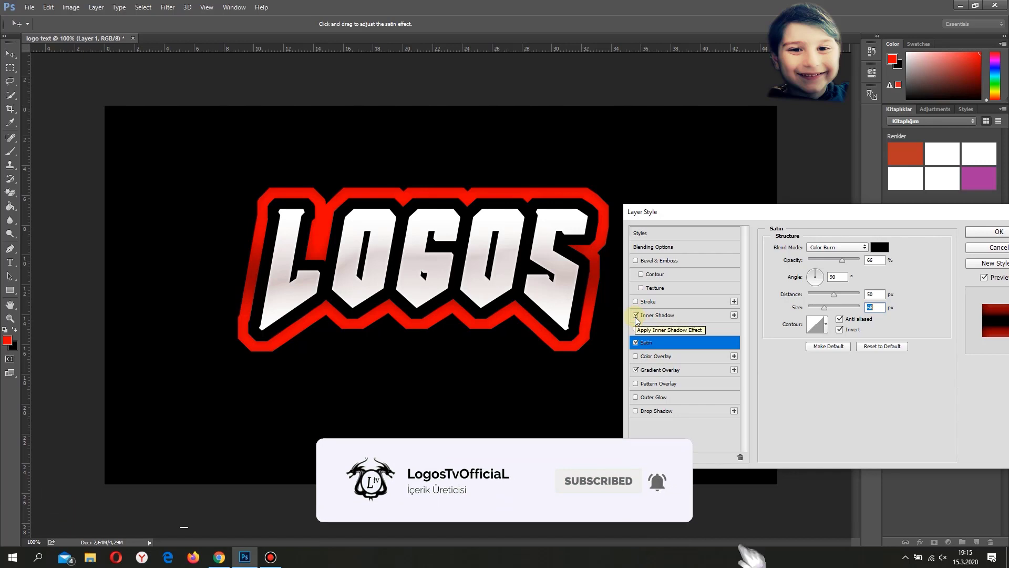
{"action": "left_click", "coordinate": [635, 316]}
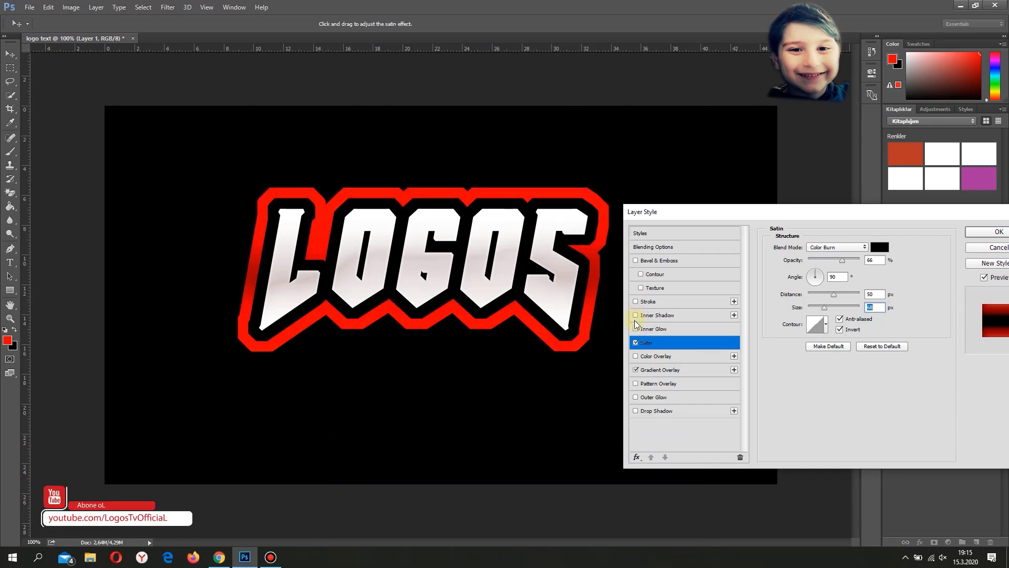
{"action": "left_click", "coordinate": [635, 329]}
{"action": "left_click", "coordinate": [670, 329]}
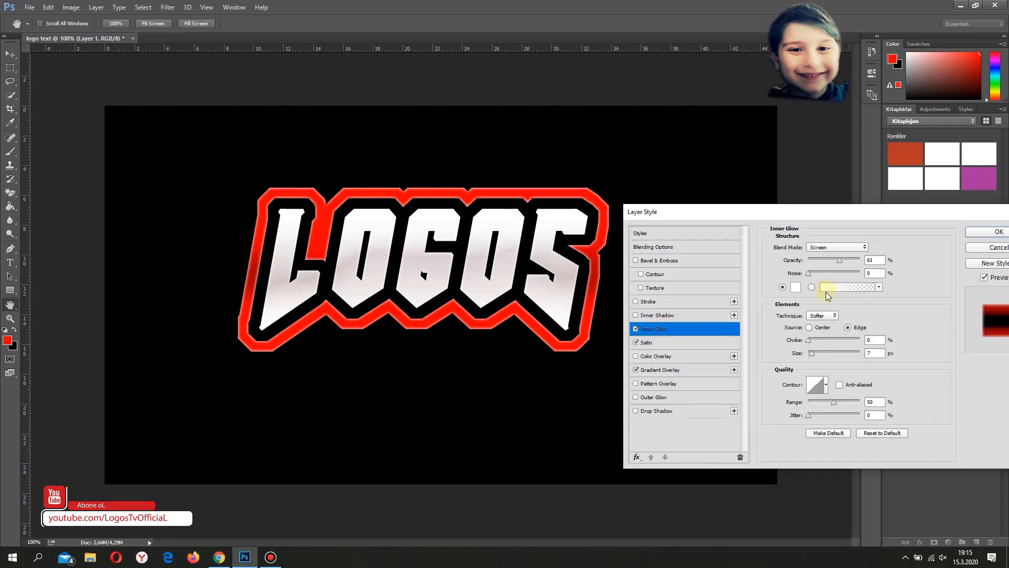
{"action": "left_click", "coordinate": [796, 287]}
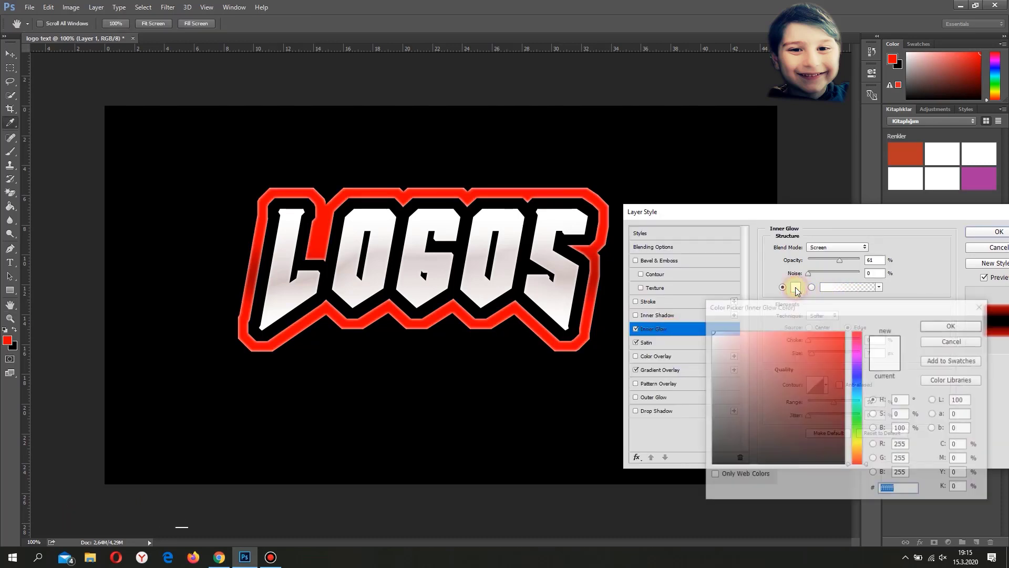
{"action": "left_click", "coordinate": [834, 337]}
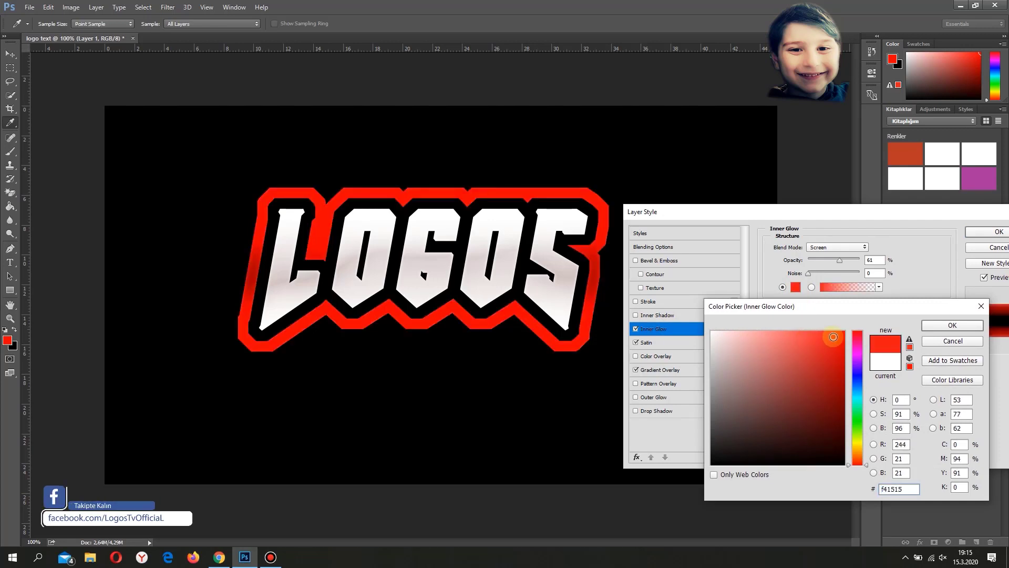
{"action": "left_click", "coordinate": [825, 356]}
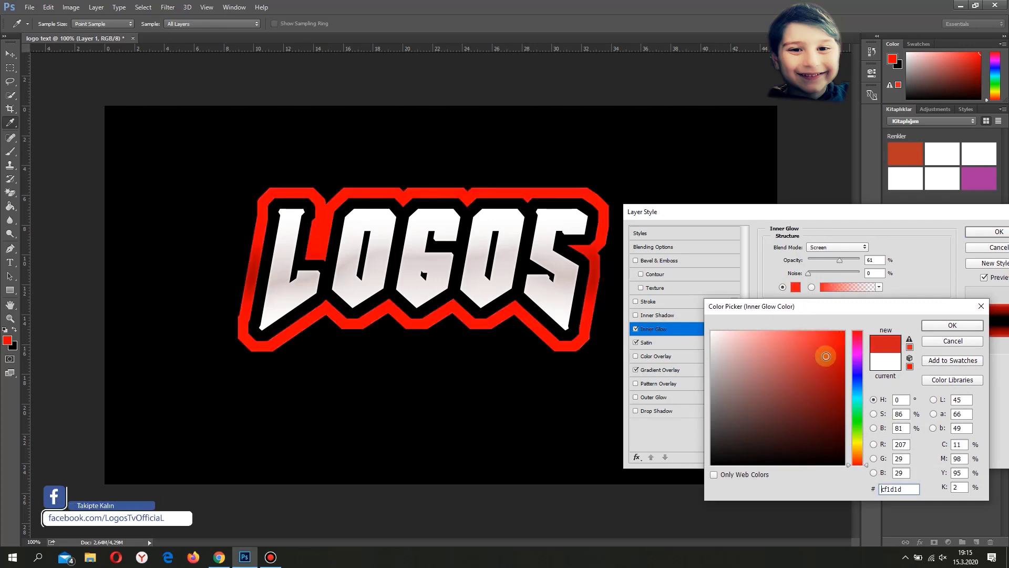
{"action": "left_click", "coordinate": [949, 326]}
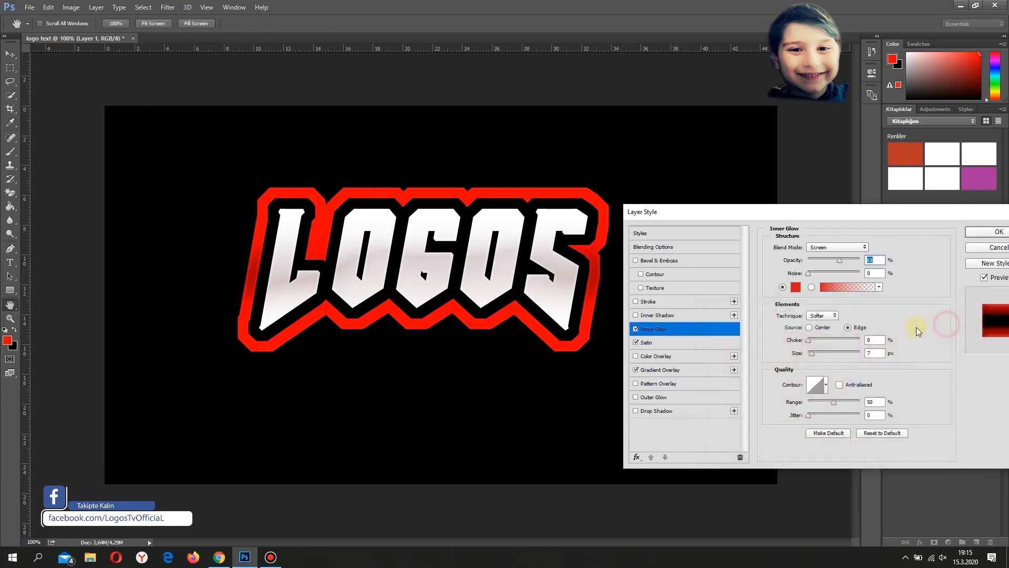
Step: Switch the inner glow to its red gradient, set the opacity to about 69%, and increase the size slightly
{"action": "left_click", "coordinate": [853, 289]}
{"action": "left_click", "coordinate": [683, 288]}
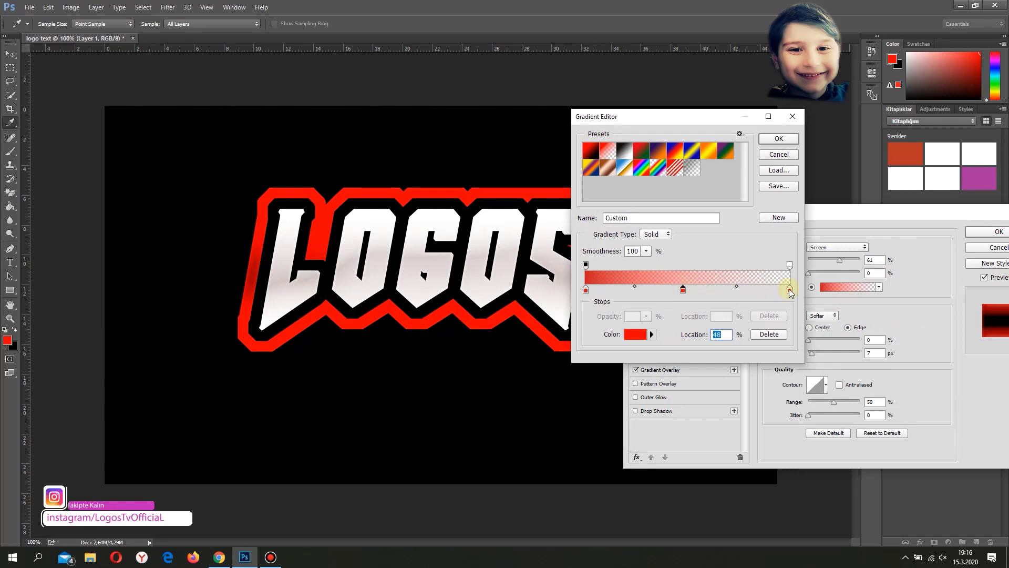
{"action": "left_click", "coordinate": [773, 140]}
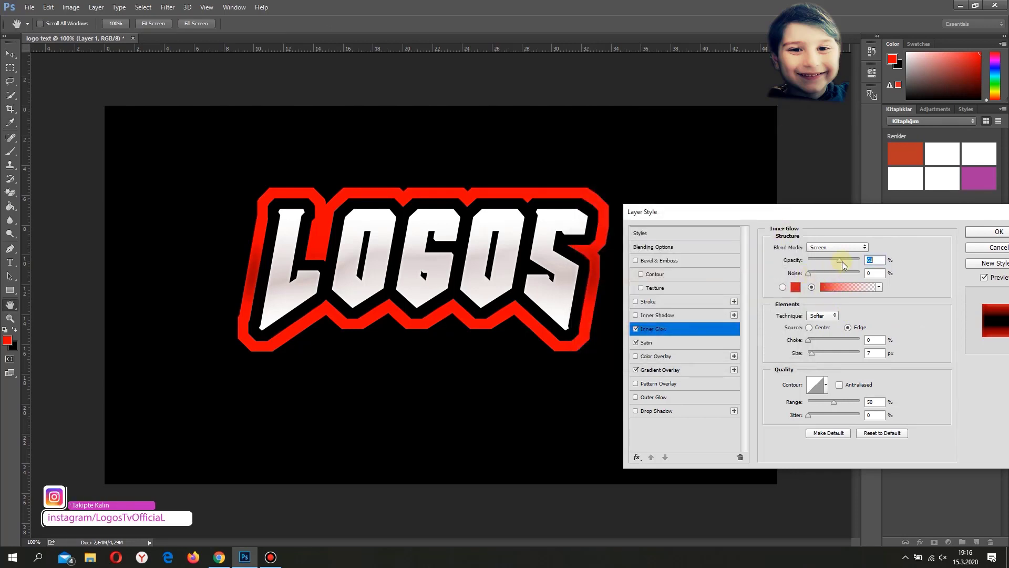
{"action": "left_click_drag", "start_coordinate": [840, 260], "coordinate": [844, 261]}
{"action": "left_click", "coordinate": [811, 355]}
{"action": "mouse_move", "coordinate": [811, 354]}
{"action": "left_mouse_down"}
{"action": "mouse_move", "coordinate": [835, 354]}
{"action": "mouse_move", "coordinate": [798, 355]}
{"action": "mouse_move", "coordinate": [813, 353]}
{"action": "left_mouse_up"}
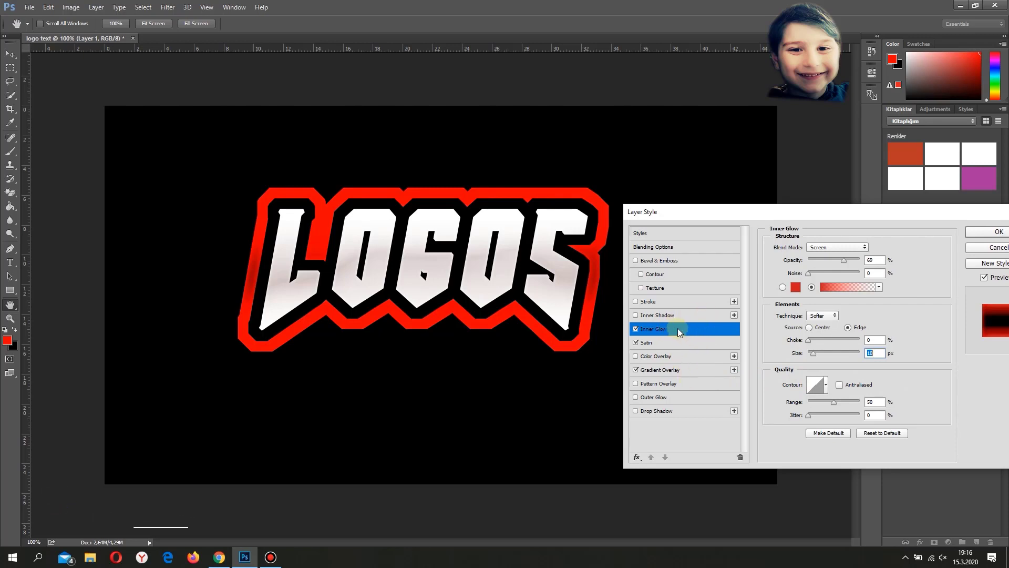
Step: Add an Inner Shadow to the red outline with a size of about 21 px
{"action": "left_click", "coordinate": [636, 316]}
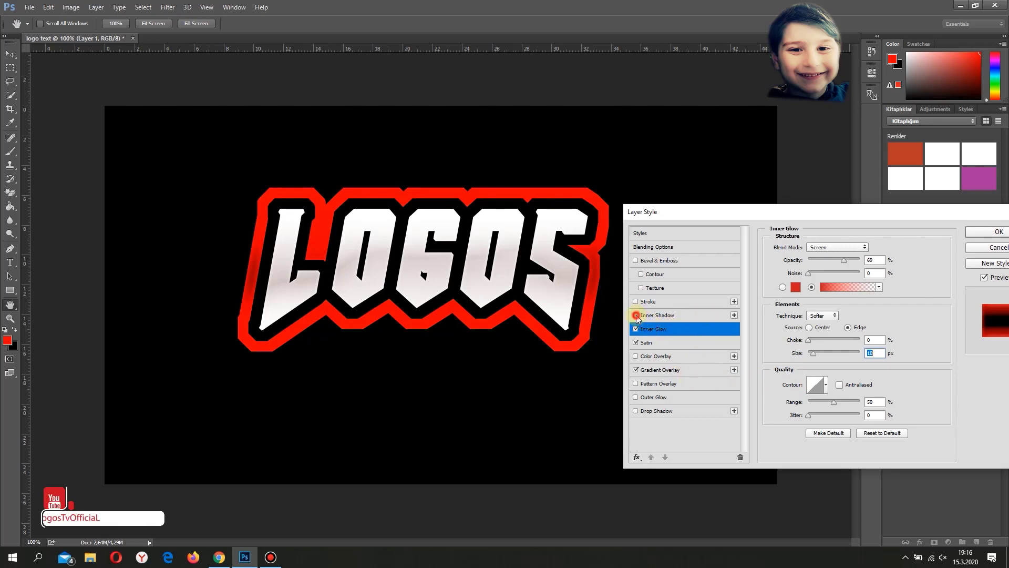
{"action": "left_click", "coordinate": [667, 316]}
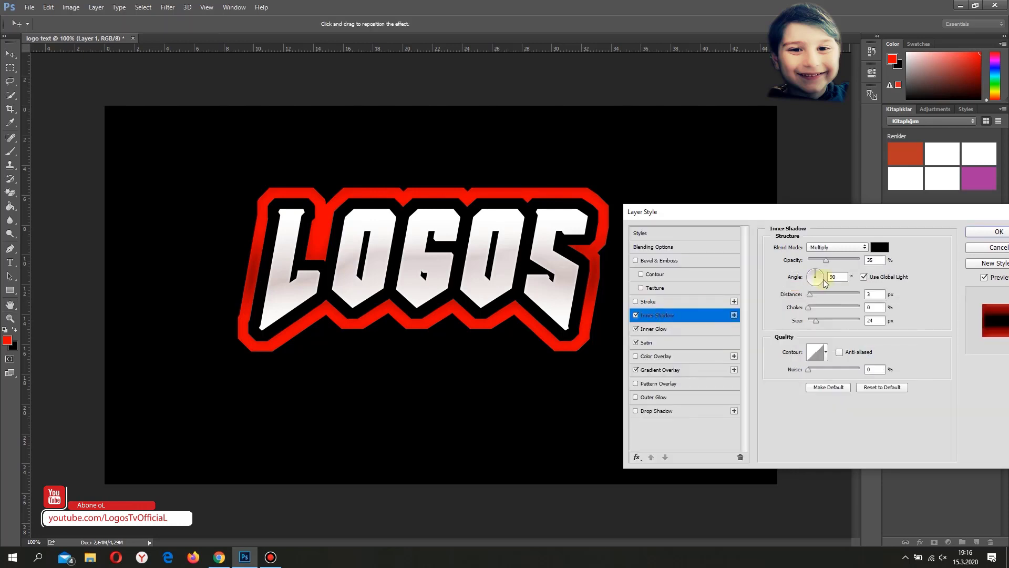
{"action": "mouse_move", "coordinate": [816, 320]}
{"action": "left_mouse_down"}
{"action": "mouse_move", "coordinate": [847, 320]}
{"action": "mouse_move", "coordinate": [815, 321]}
{"action": "left_mouse_up"}
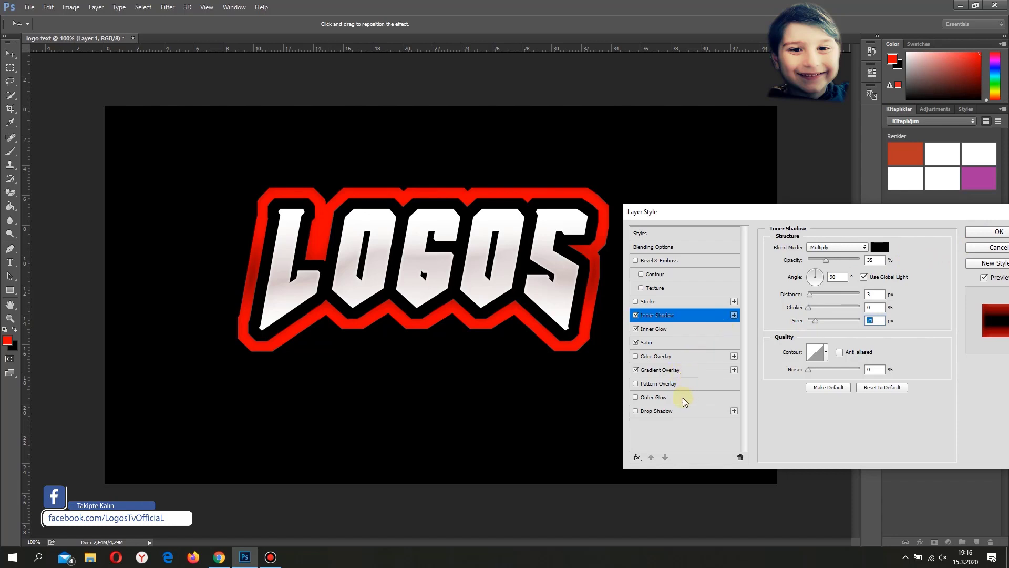
Step: Add an Outer Glow to the red outline with a size of about 49 px
{"action": "left_click", "coordinate": [636, 398]}
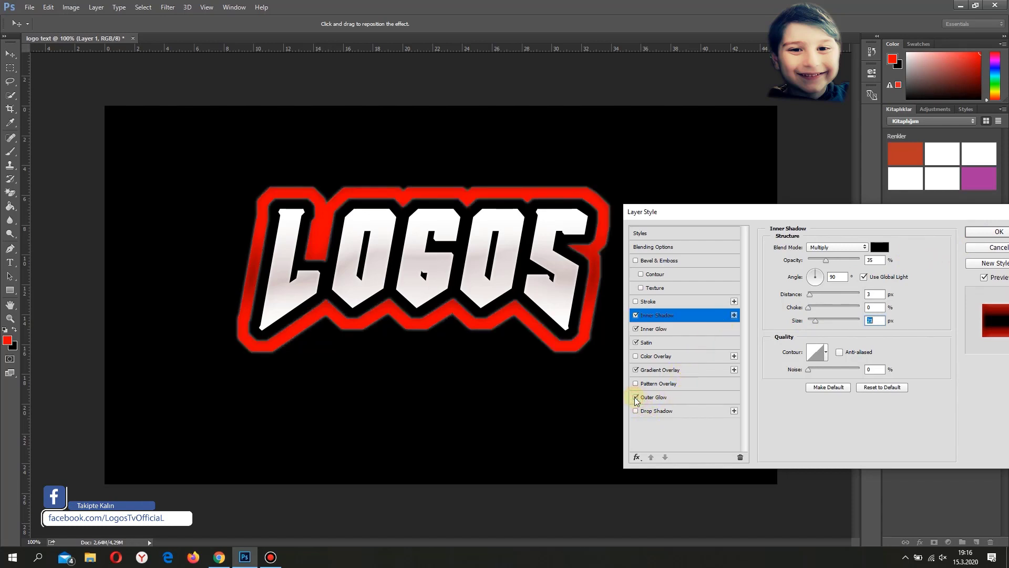
{"action": "left_click", "coordinate": [673, 397]}
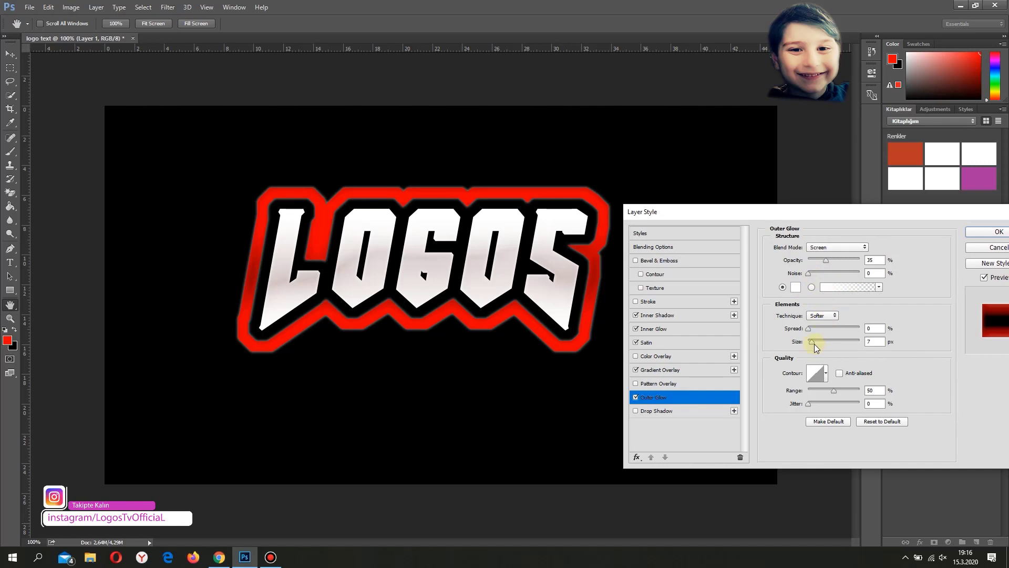
{"action": "mouse_move", "coordinate": [812, 342]}
{"action": "left_mouse_down"}
{"action": "mouse_move", "coordinate": [829, 343]}
{"action": "mouse_move", "coordinate": [821, 345]}
{"action": "left_mouse_up"}
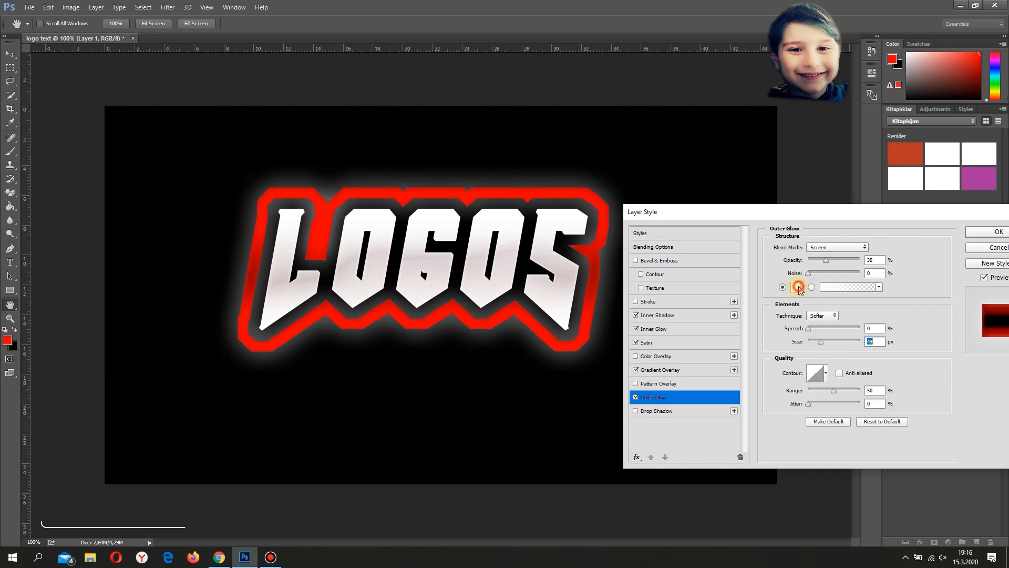
Step: Try a red (f02020) color and a smaller size for the outer glow
{"action": "left_click", "coordinate": [796, 287]}
{"action": "left_click", "coordinate": [804, 342]}
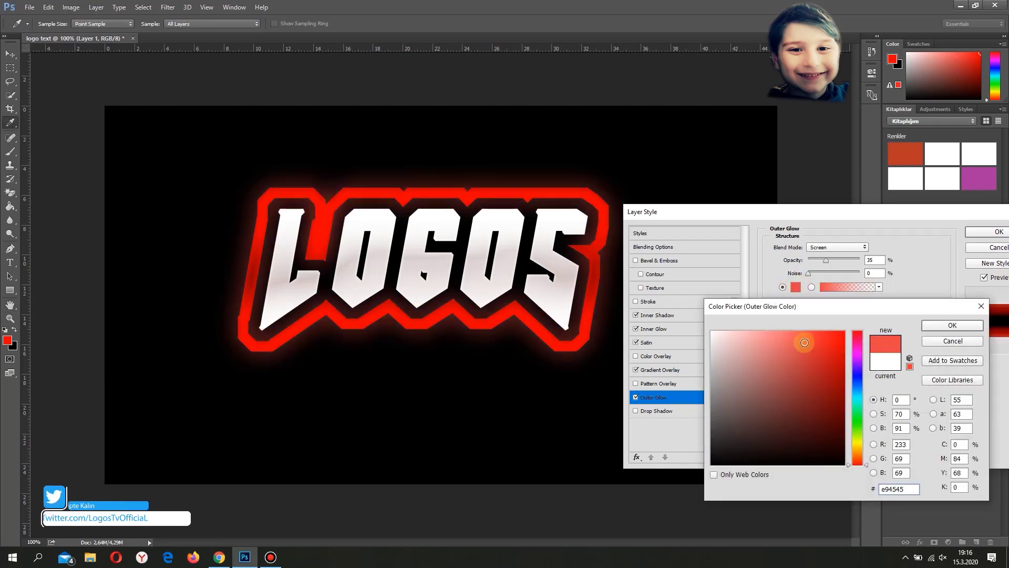
{"action": "mouse_move", "coordinate": [811, 337]}
{"action": "left_mouse_down"}
{"action": "mouse_move", "coordinate": [809, 358]}
{"action": "mouse_move", "coordinate": [827, 339]}
{"action": "left_mouse_up"}
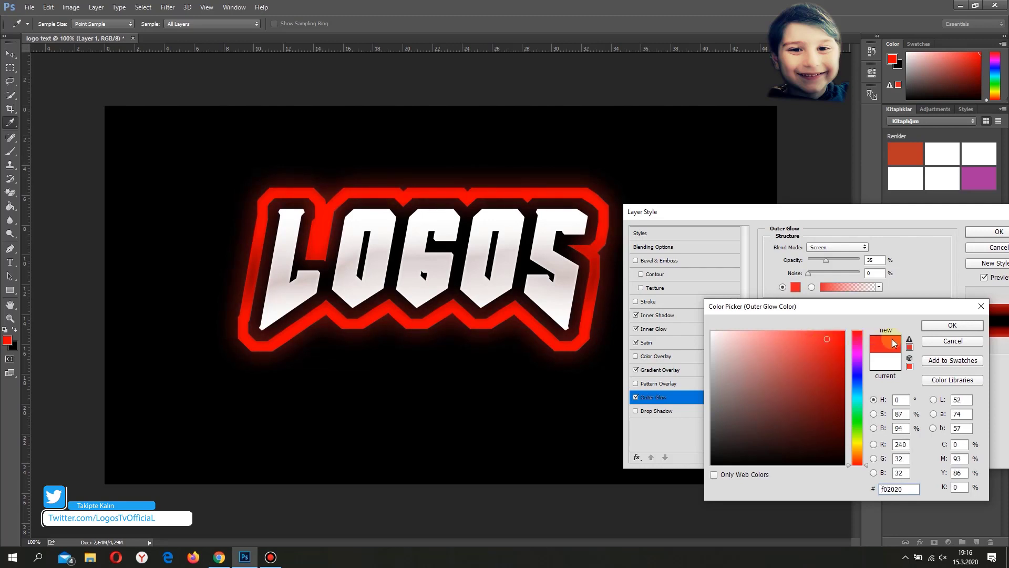
{"action": "left_click", "coordinate": [941, 325]}
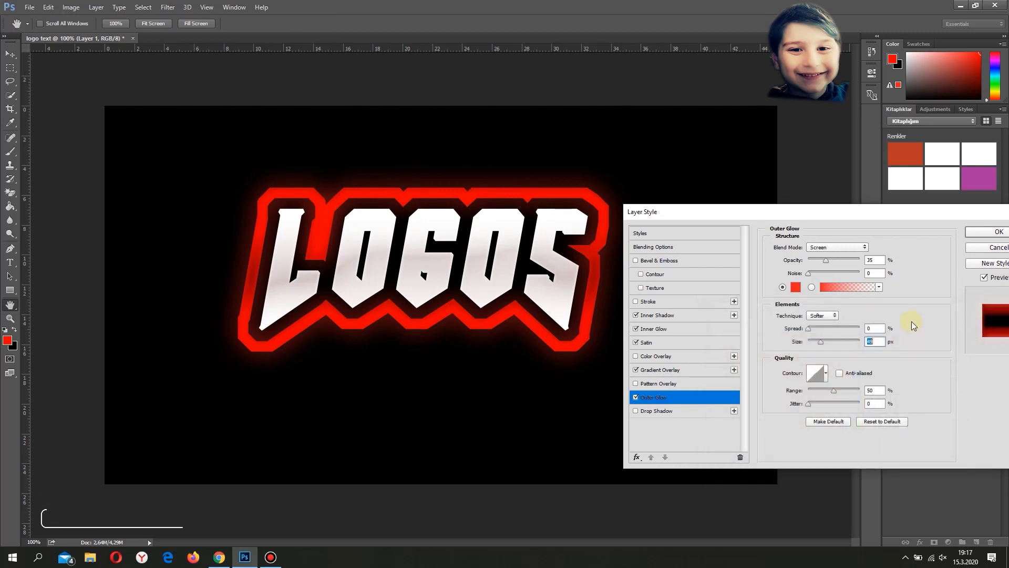
{"action": "mouse_move", "coordinate": [820, 341]}
{"action": "left_mouse_down"}
{"action": "mouse_move", "coordinate": [833, 343]}
{"action": "mouse_move", "coordinate": [816, 342]}
{"action": "left_mouse_up"}
Step: Recolor the outer glow near-white (fbfbfb), set its size to about 57 px, and apply the layer style
{"action": "left_click", "coordinate": [798, 288]}
{"action": "left_click", "coordinate": [712, 333]}
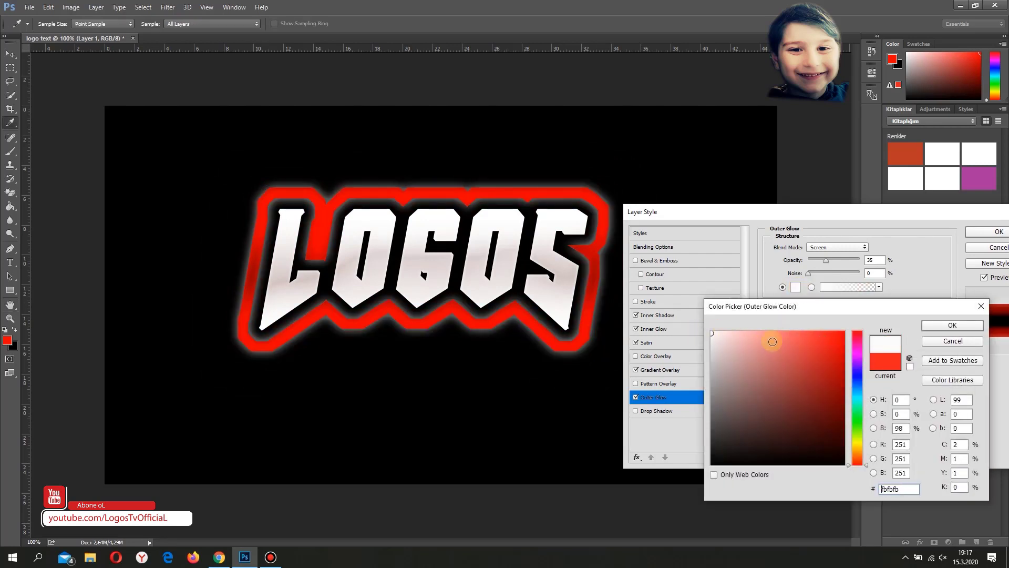
{"action": "left_click", "coordinate": [949, 326]}
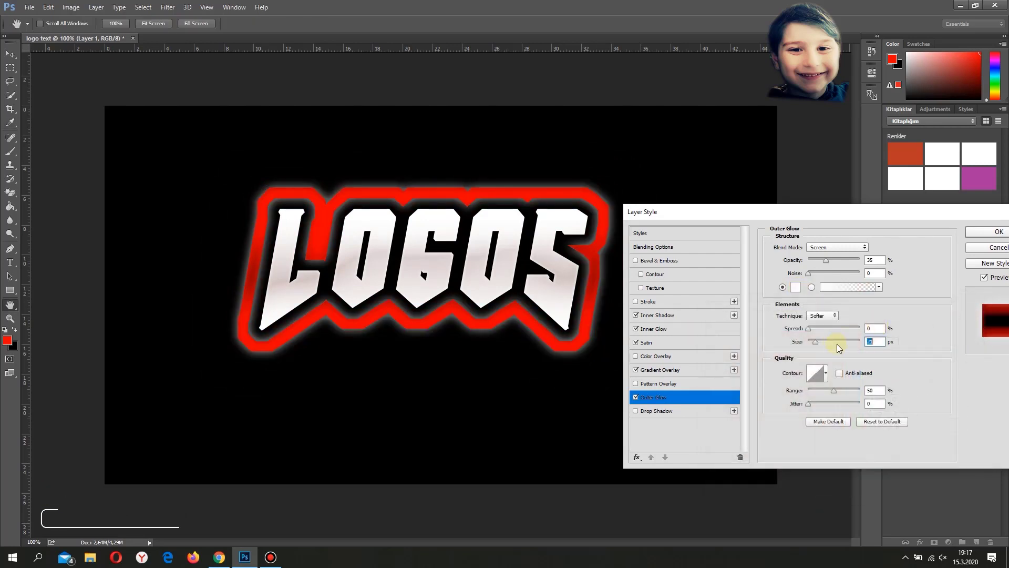
{"action": "mouse_move", "coordinate": [815, 342]}
{"action": "left_mouse_down"}
{"action": "mouse_move", "coordinate": [832, 346]}
{"action": "mouse_move", "coordinate": [822, 346]}
{"action": "left_mouse_up"}
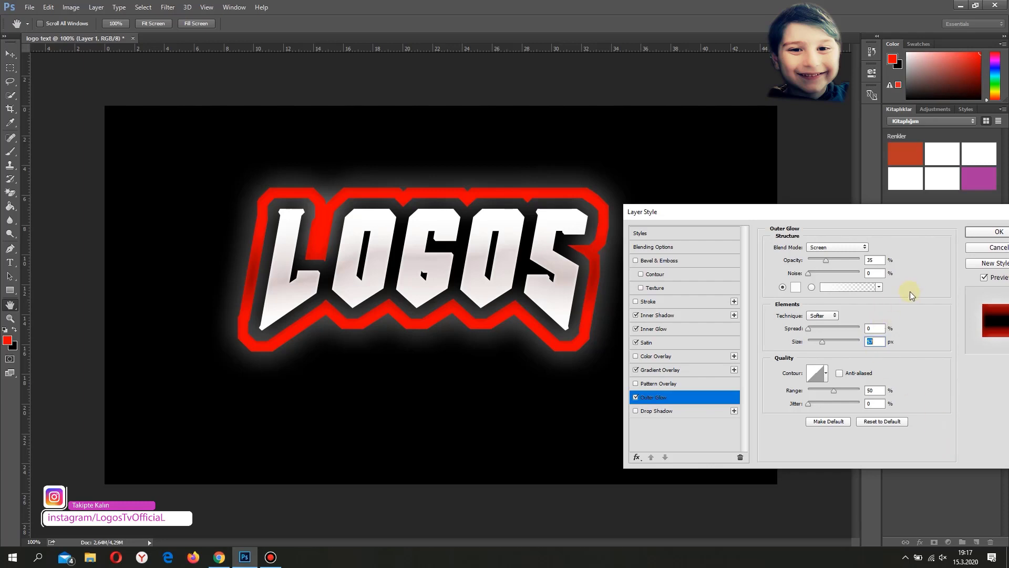
{"action": "left_click", "coordinate": [997, 234]}
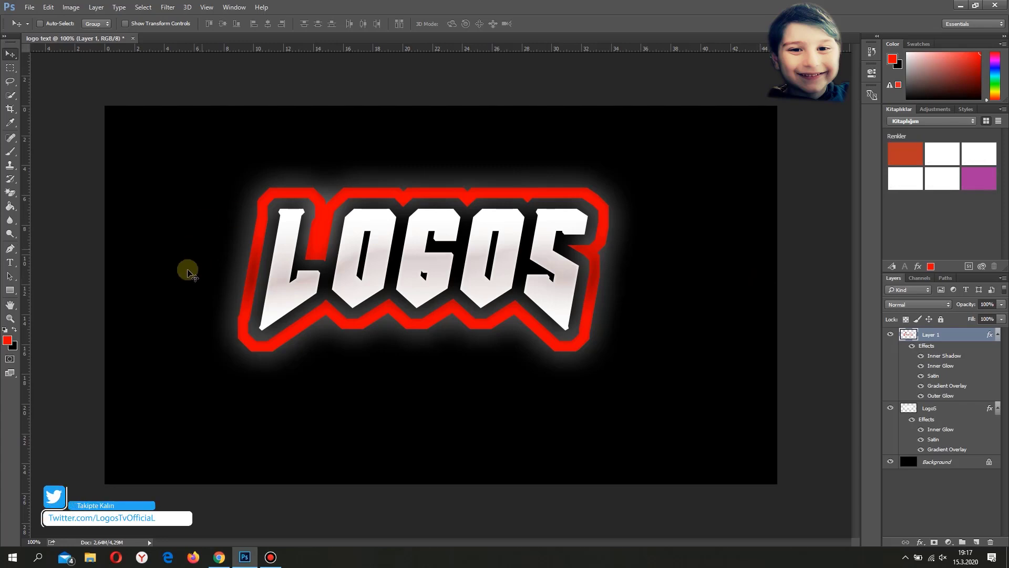
Step: Add a new text layer over the logo reading "TV" in BankGothic Md BT Medium
{"action": "left_click", "coordinate": [10, 262]}
{"action": "left_click", "coordinate": [383, 141]}
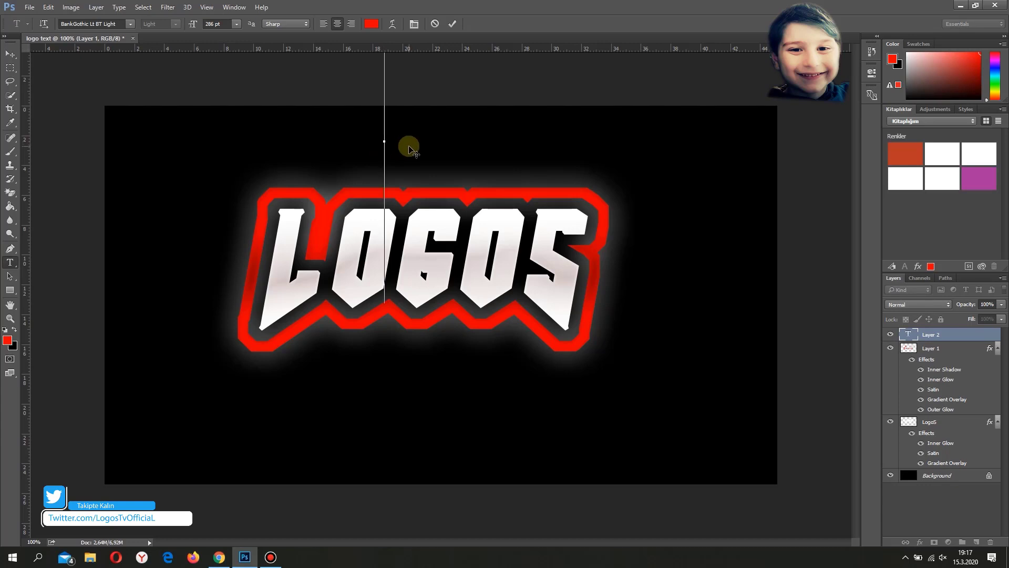
{"action": "left_click", "coordinate": [130, 23]}
{"action": "scroll", "coordinate": [163, 247], "scroll_direction": "down", "scroll_amount": 1}
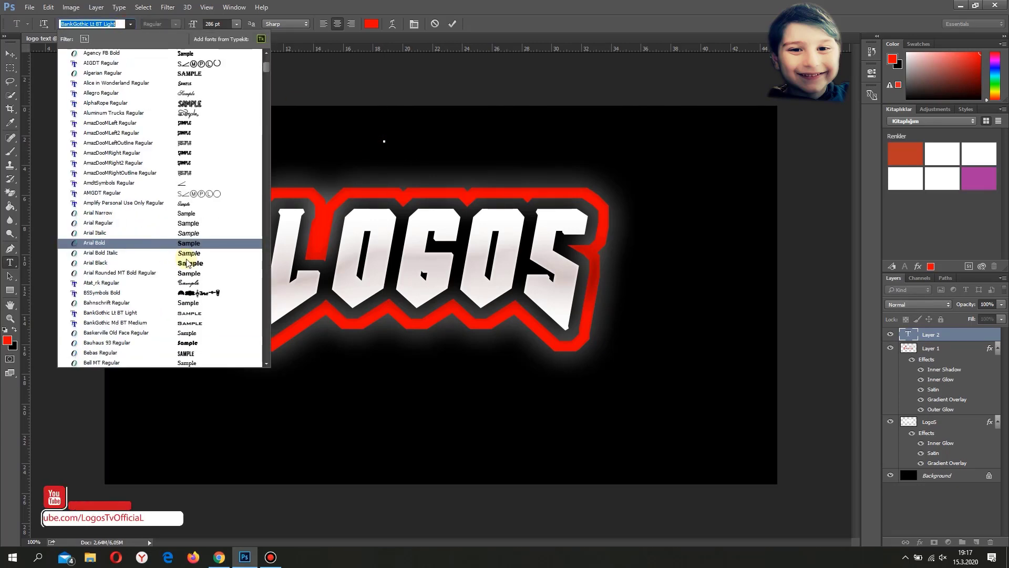
{"action": "left_click", "coordinate": [192, 312]}
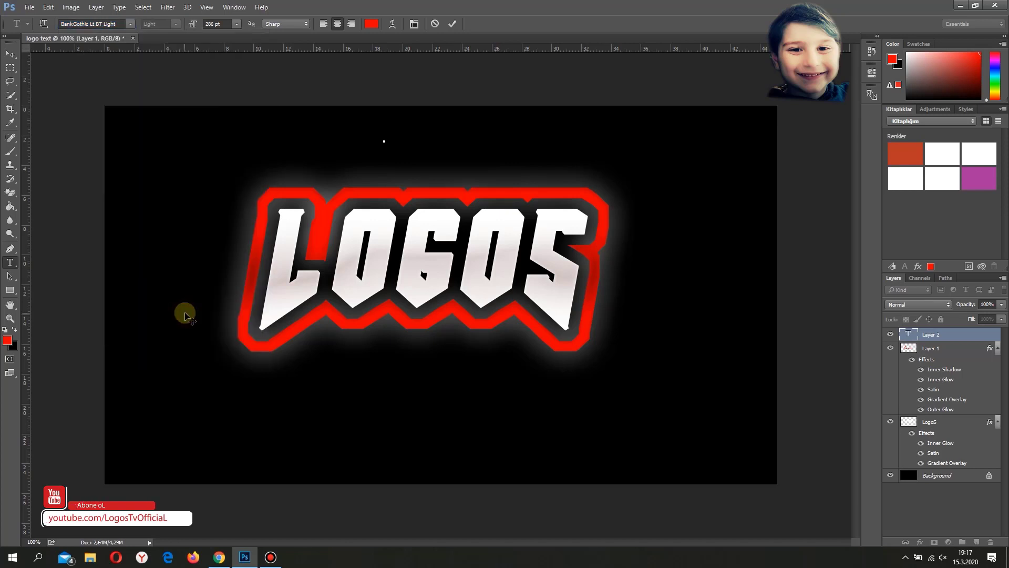
{"action": "left_click", "coordinate": [131, 25]}
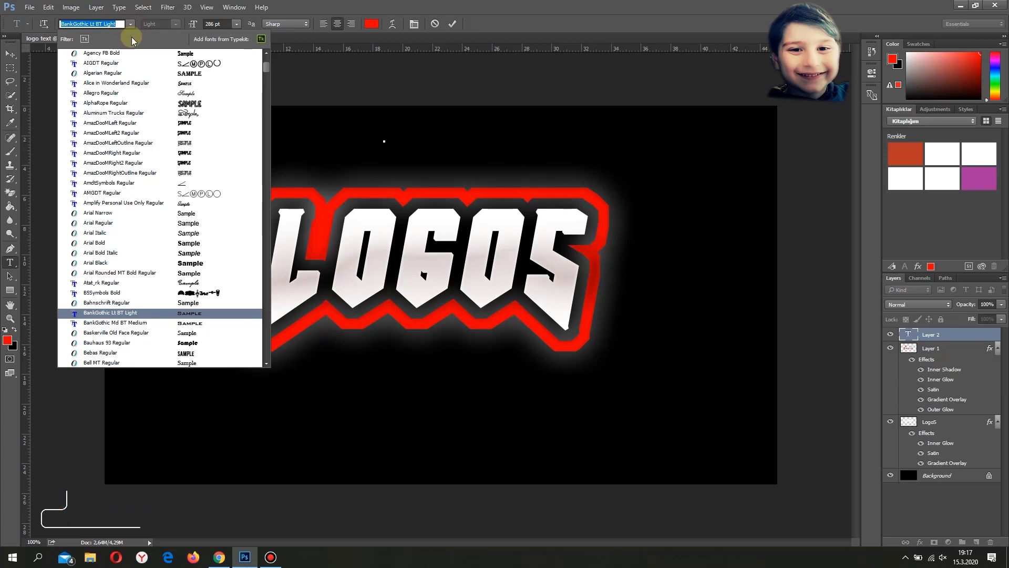
{"action": "left_click", "coordinate": [192, 323]}
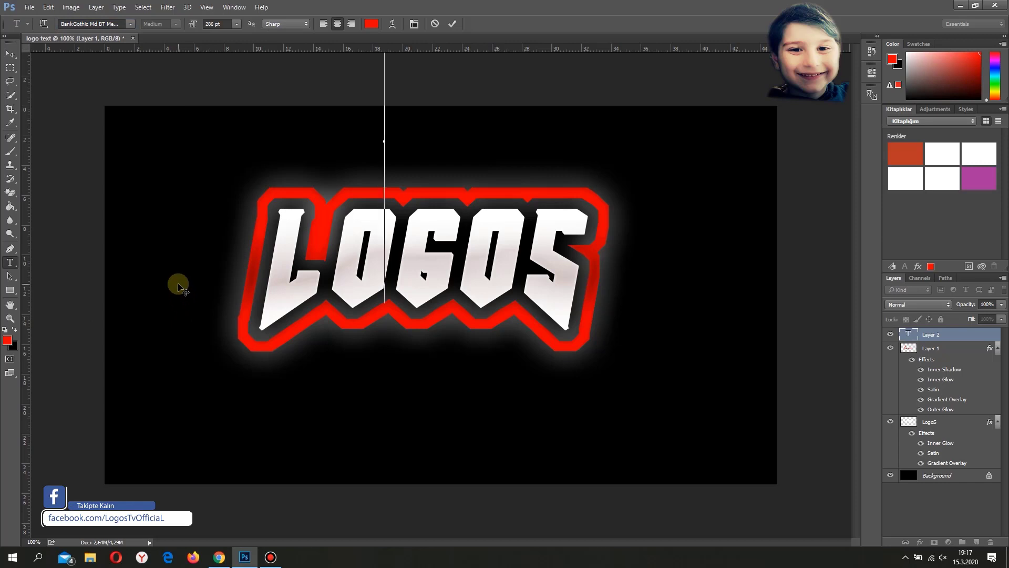
{"action": "type", "text": "T"}
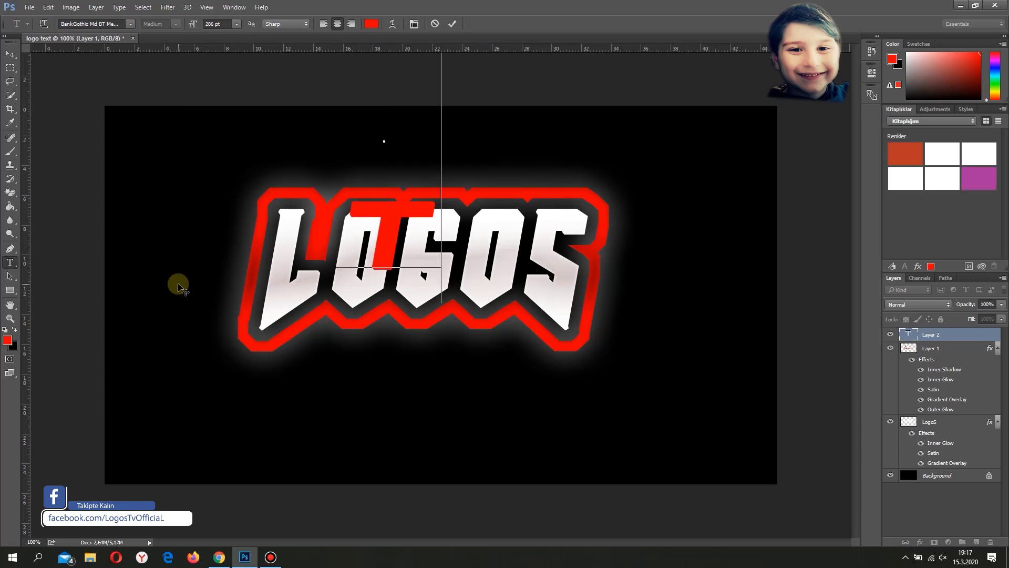
{"action": "type", "text": "V"}
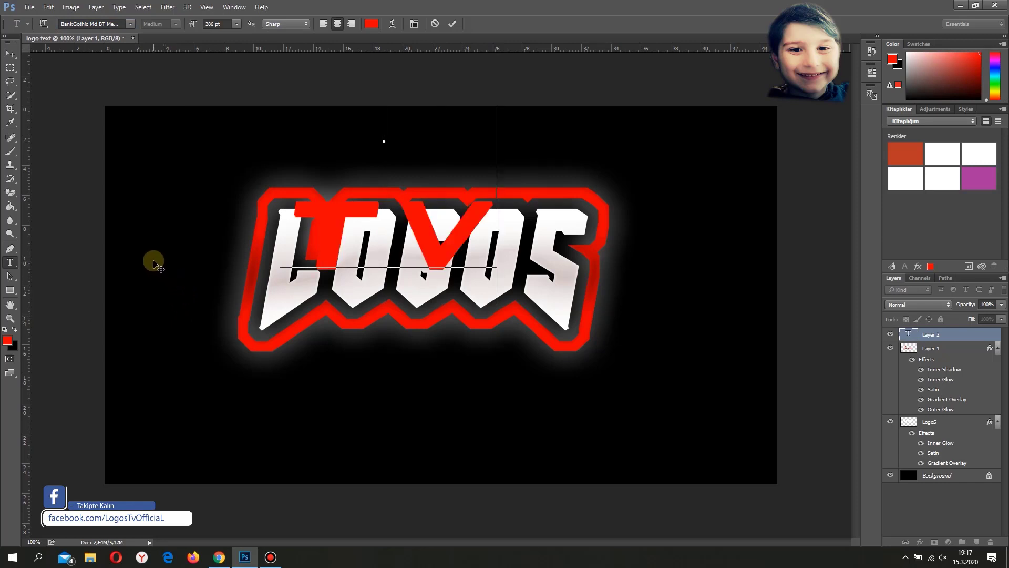
Step: Recolor the "TV" text black (000000) and set its font size to 110 pt
{"action": "double_click", "coordinate": [315, 227]}
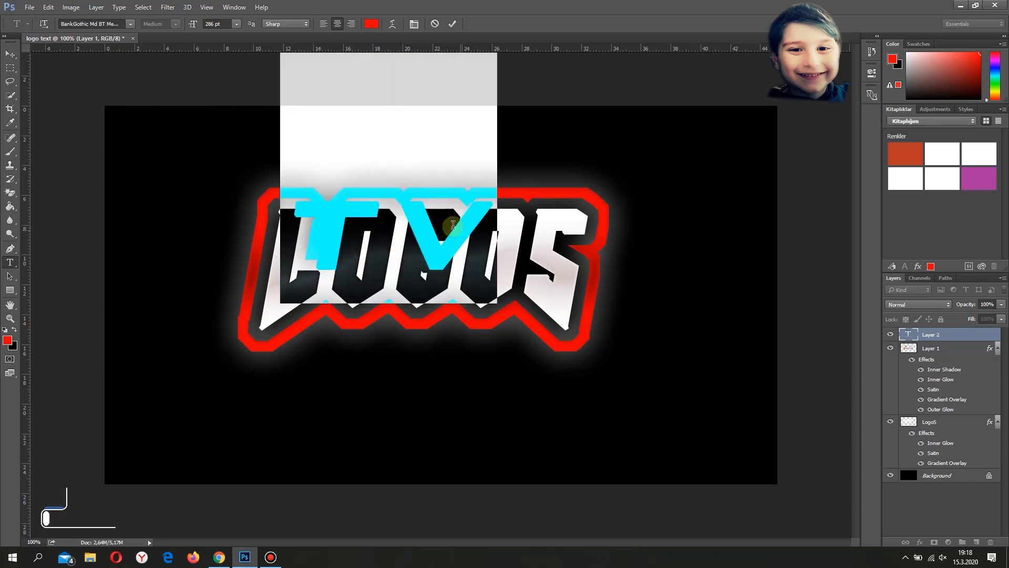
{"action": "left_click", "coordinate": [372, 23]}
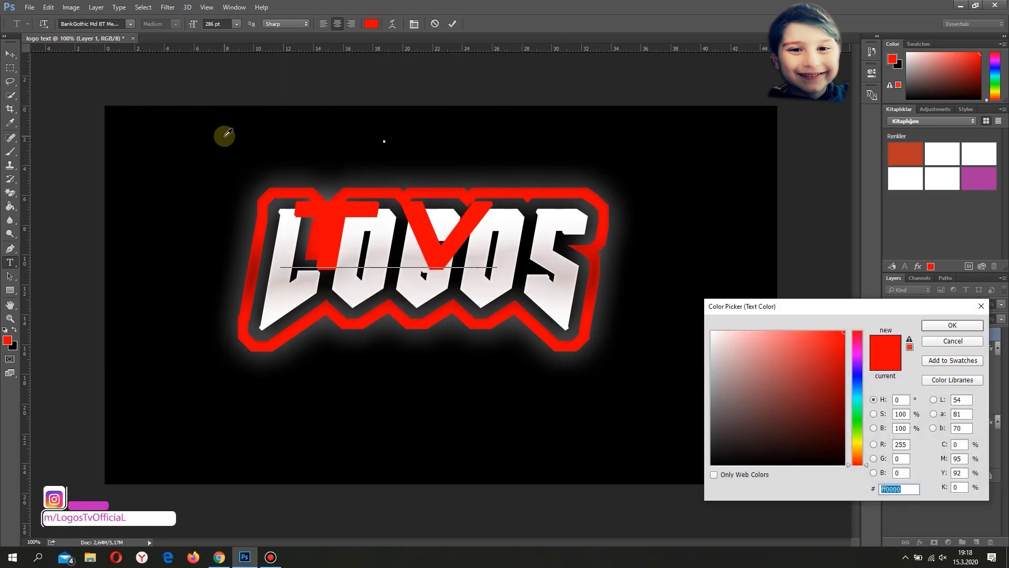
{"action": "left_click_drag", "start_coordinate": [728, 453], "coordinate": [683, 486]}
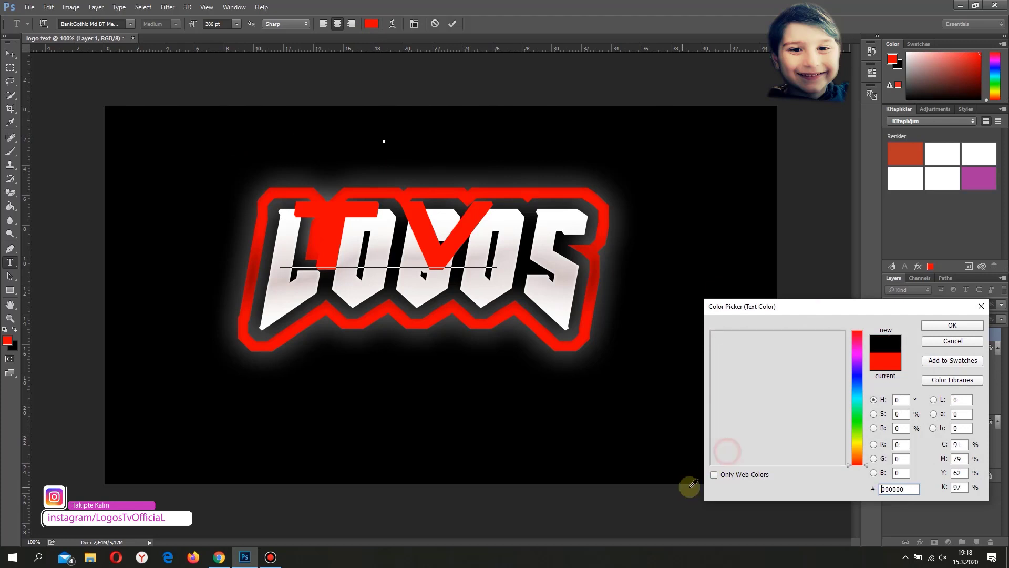
{"action": "left_click", "coordinate": [951, 326]}
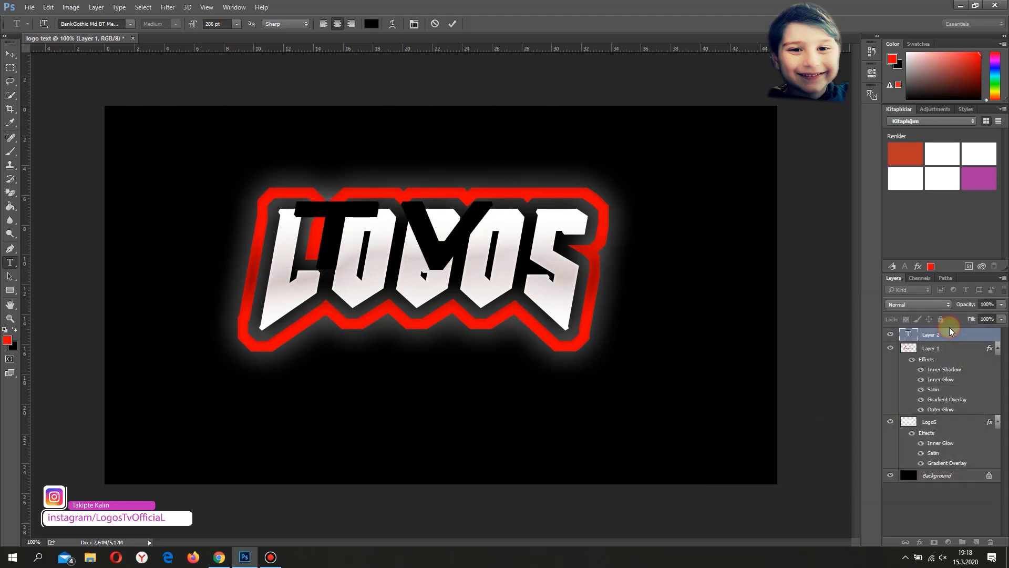
{"action": "left_click_drag", "start_coordinate": [193, 24], "coordinate": [101, 72]}
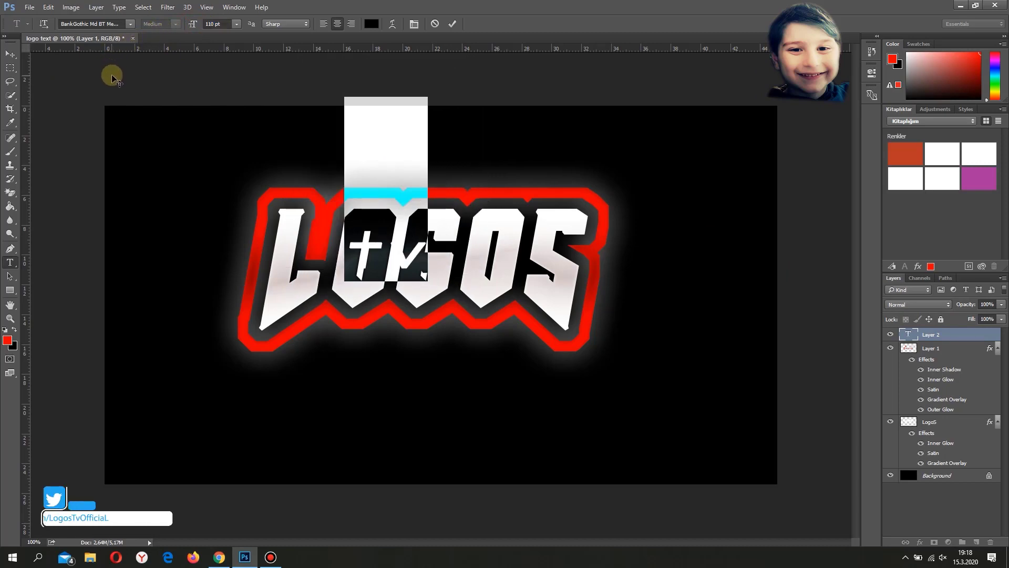
Step: Set the "TV" text's font size to 79 pt and move it onto the lower part of the final S
{"action": "left_click_drag", "start_coordinate": [193, 24], "coordinate": [177, 30]}
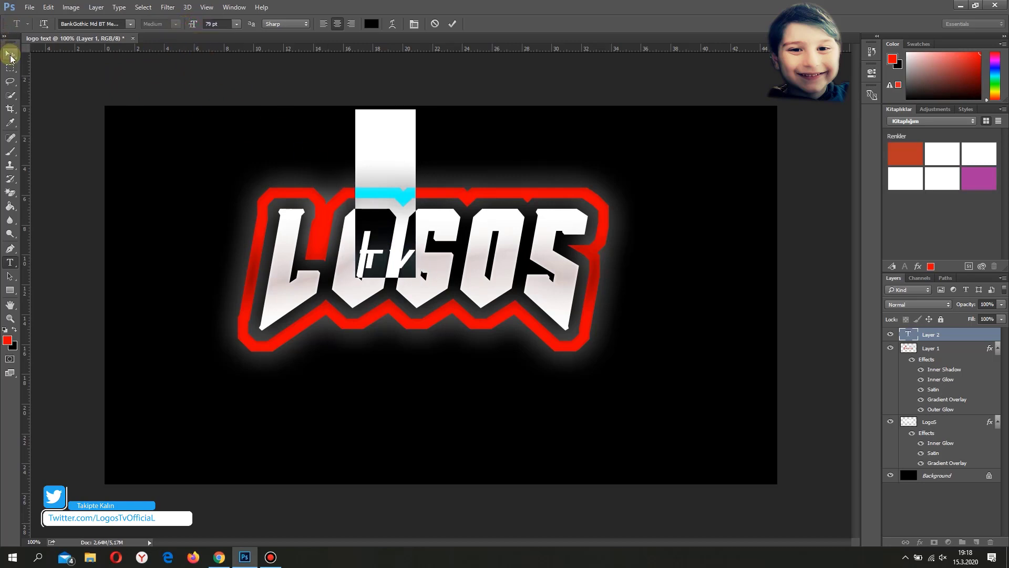
{"action": "left_click", "coordinate": [450, 23]}
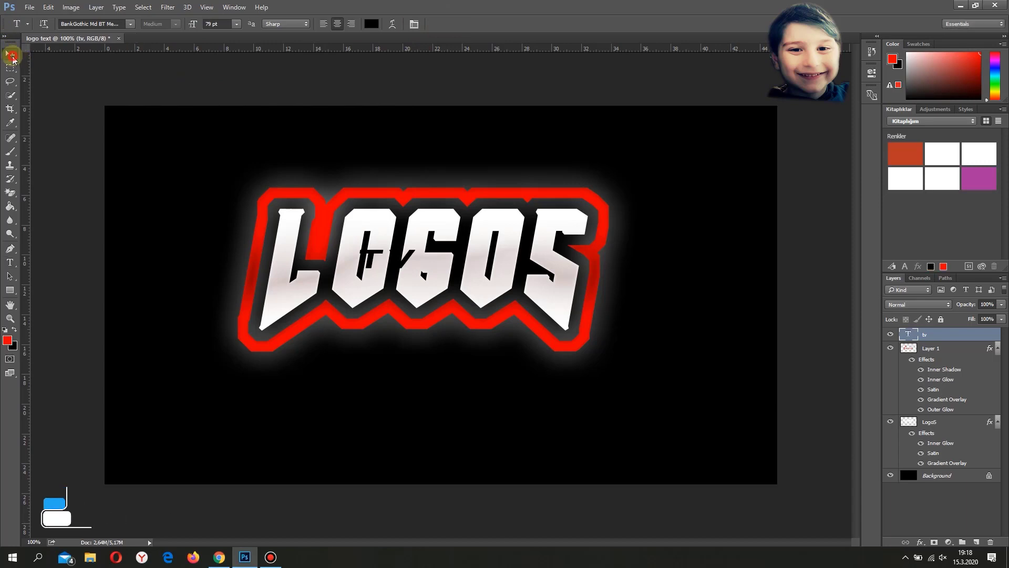
{"action": "left_click", "coordinate": [10, 54]}
{"action": "left_click_drag", "start_coordinate": [408, 283], "coordinate": [546, 305]}
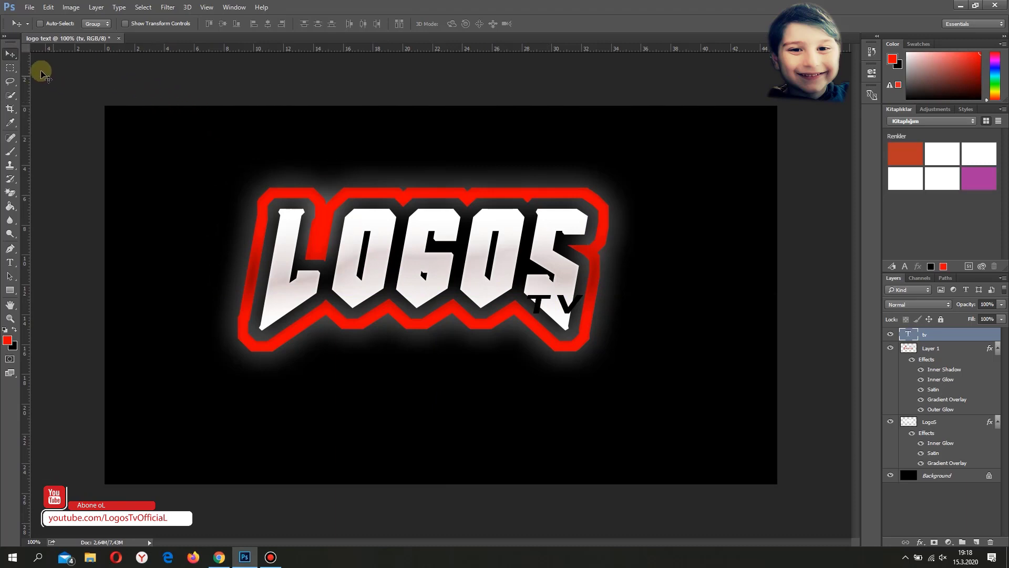
Step: Reduce the "TV" text's font size to 53 pt
{"action": "left_click", "coordinate": [10, 263]}
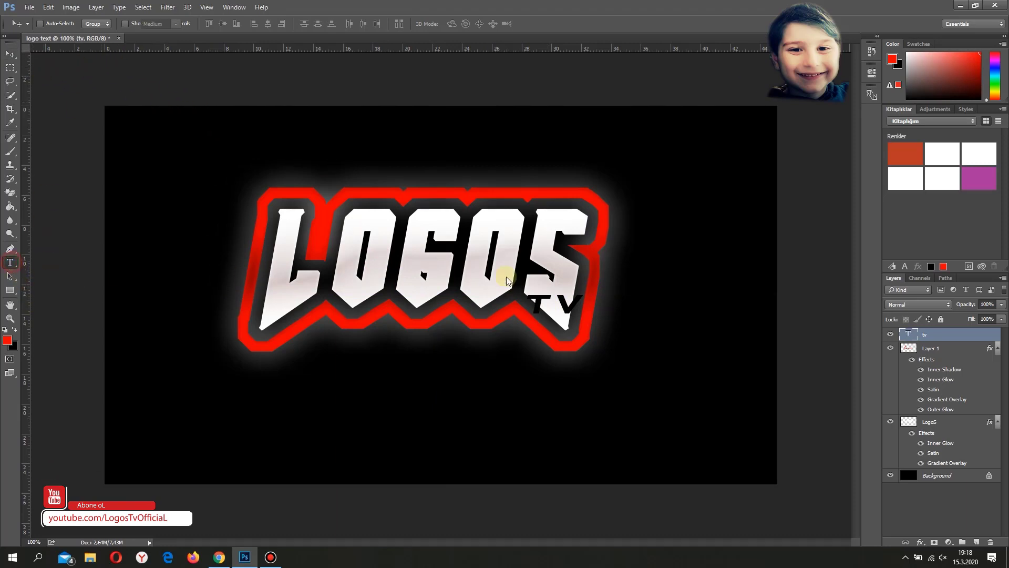
{"action": "left_click_drag", "start_coordinate": [528, 304], "coordinate": [586, 304]}
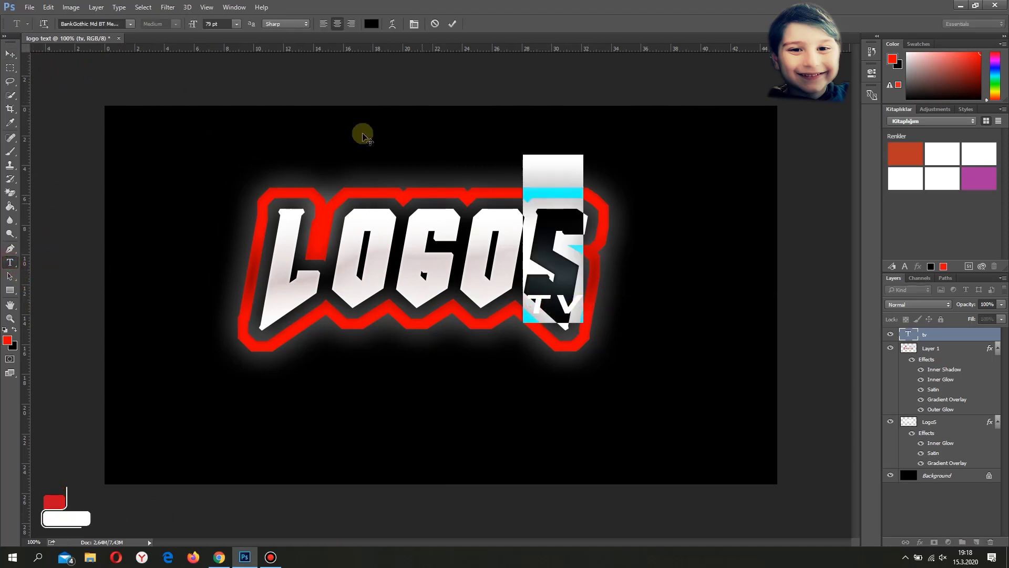
{"action": "left_click_drag", "start_coordinate": [195, 26], "coordinate": [182, 26]}
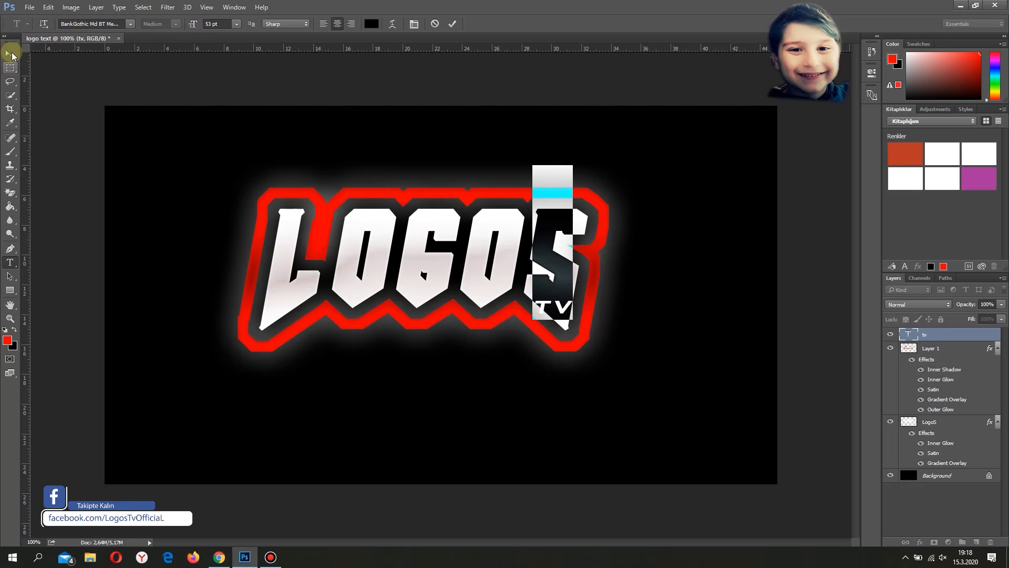
{"action": "left_click", "coordinate": [453, 24]}
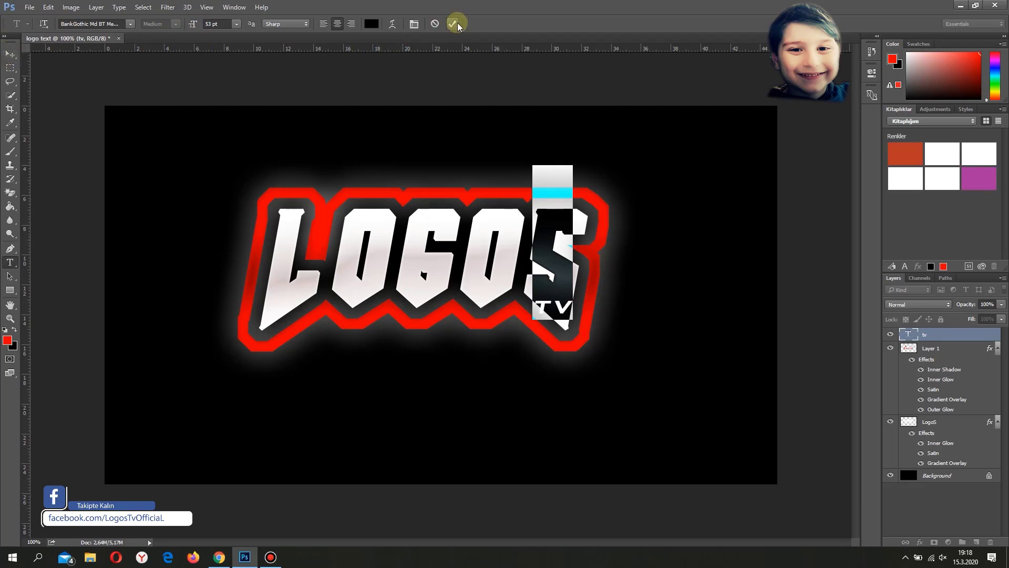
Step: Position the "TV" text inside the white lower tail of the logo's final S
{"action": "left_click", "coordinate": [8, 55]}
{"action": "left_click_drag", "start_coordinate": [556, 308], "coordinate": [565, 303]}
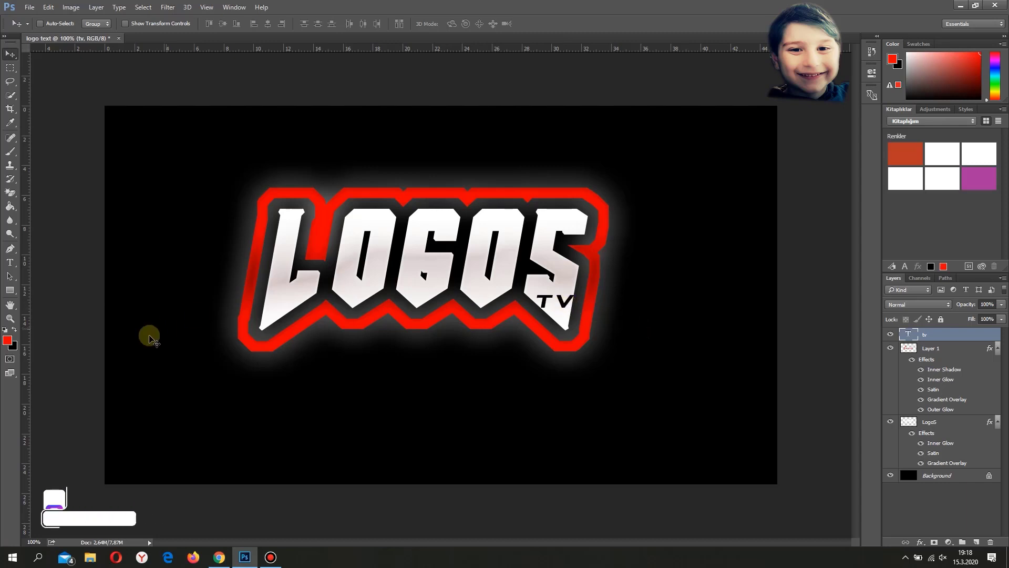
{"action": "left_click", "coordinate": [10, 263]}
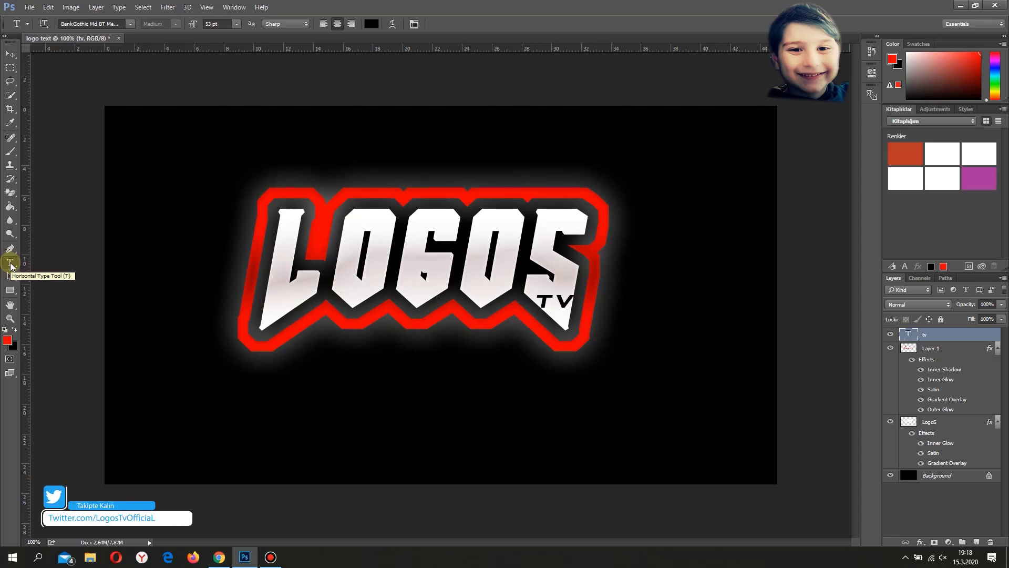
{"action": "left_click", "coordinate": [10, 54]}
{"action": "mouse_move", "coordinate": [552, 302]}
{"action": "left_mouse_down"}
{"action": "mouse_move", "coordinate": [551, 363]}
{"action": "mouse_move", "coordinate": [561, 298]}
{"action": "left_mouse_up"}
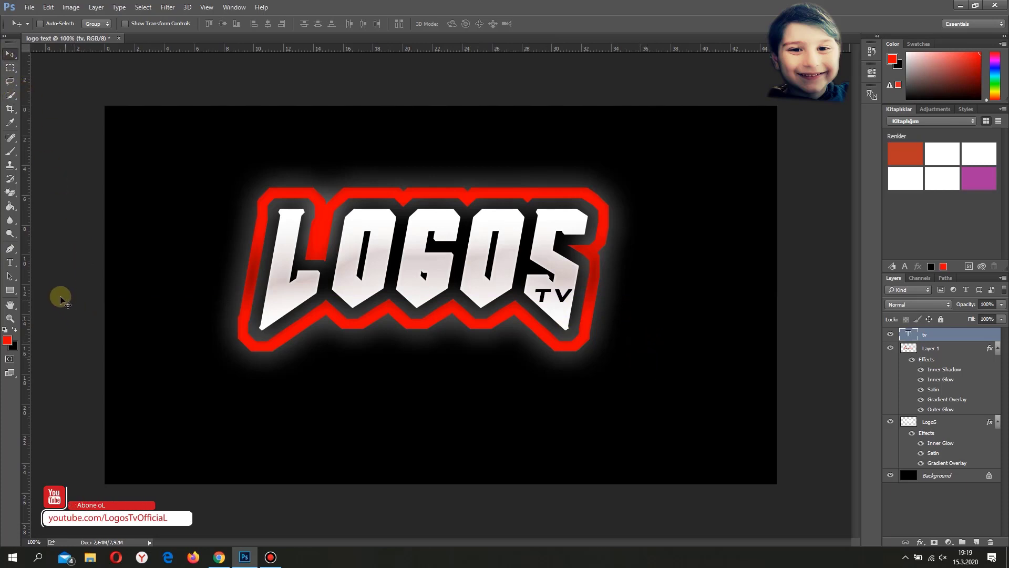
Step: Add a new 53 pt text layer over the logo reading "Official" in BankGothic Md BT Medium
{"action": "left_click", "coordinate": [10, 262]}
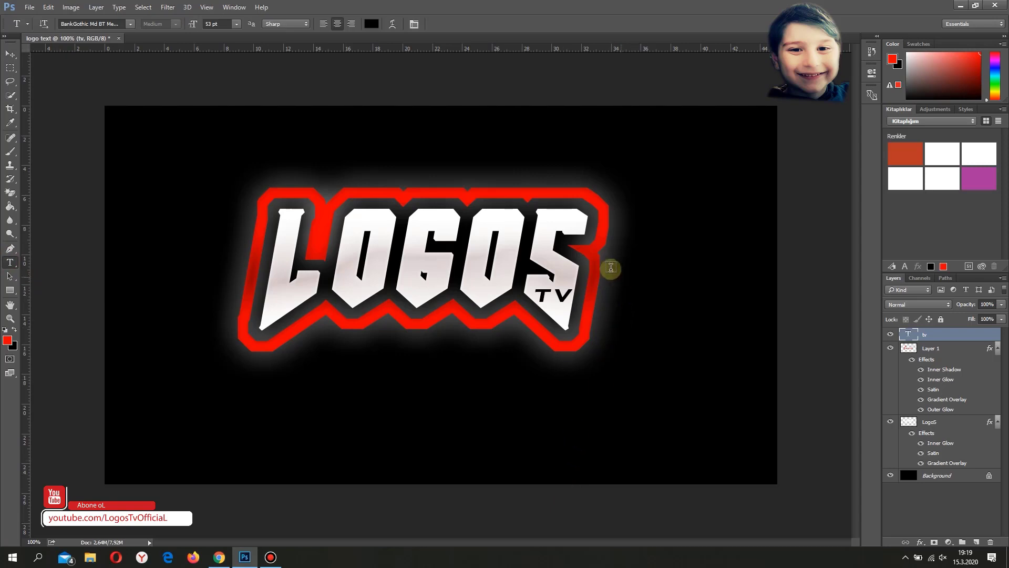
{"action": "left_click", "coordinate": [428, 161]}
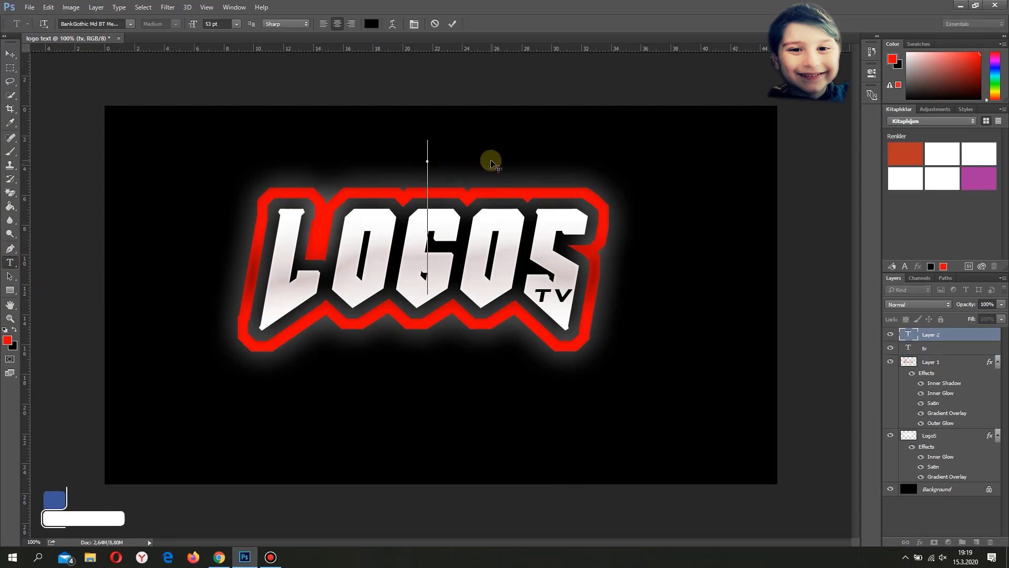
{"action": "type", "text": "OFF"}
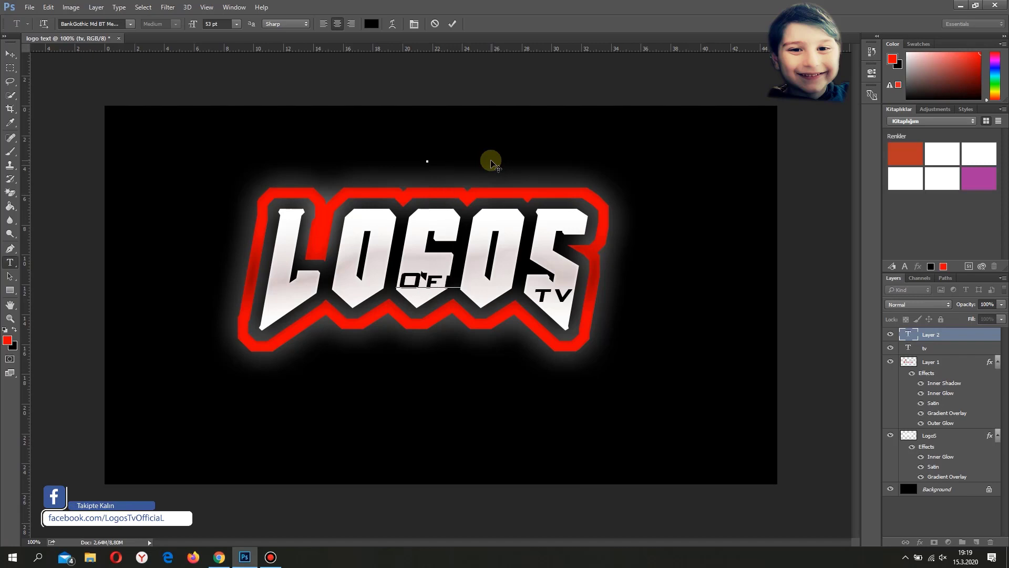
{"action": "type", "text": "ICAL"}
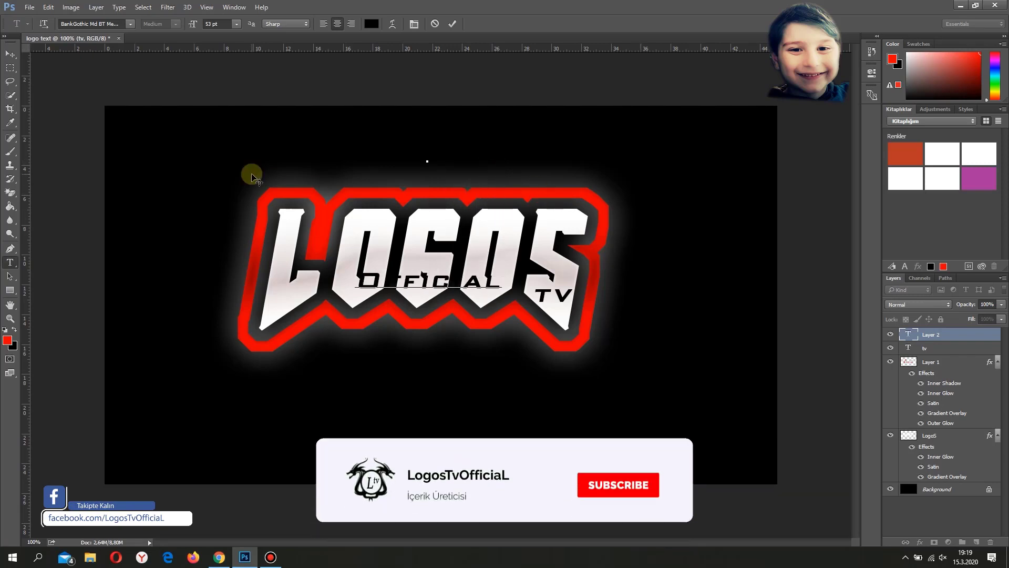
{"action": "left_click", "coordinate": [451, 24]}
Step: Recolor the "Official" text white (ffffff) and move it into the lower-right corner of the canvas
{"action": "double_click", "coordinate": [370, 279]}
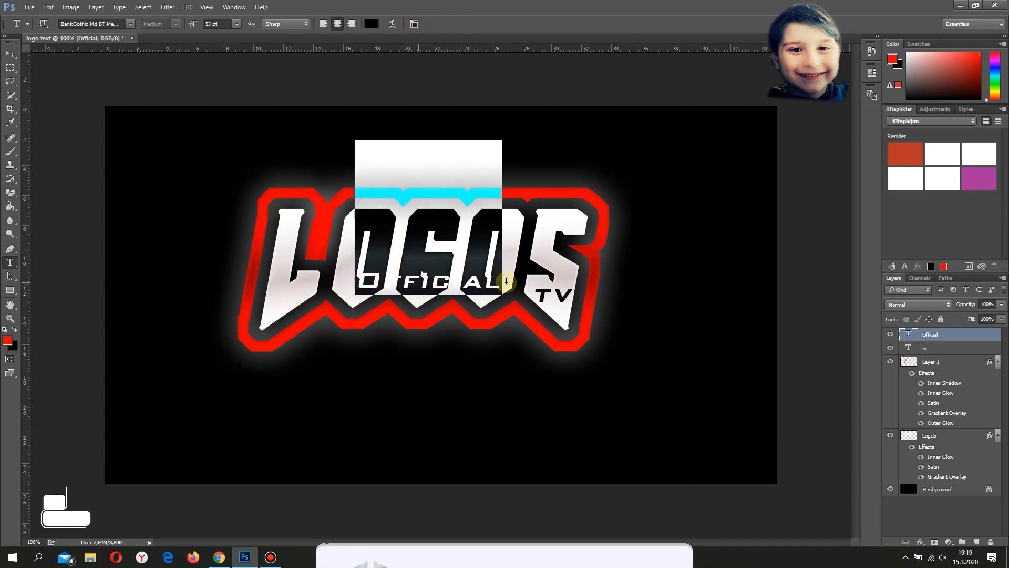
{"action": "left_click", "coordinate": [373, 24]}
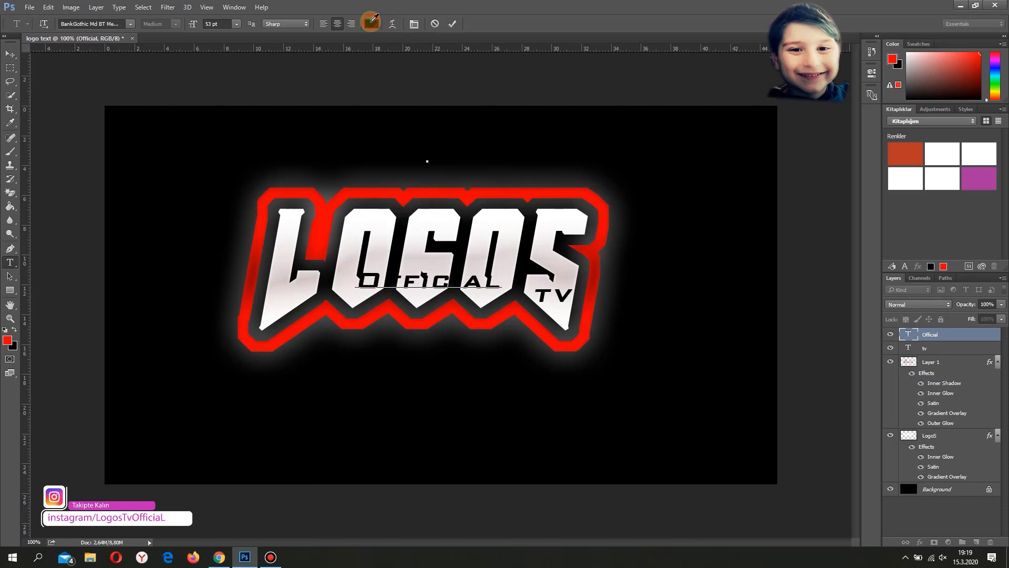
{"action": "left_click", "coordinate": [712, 332]}
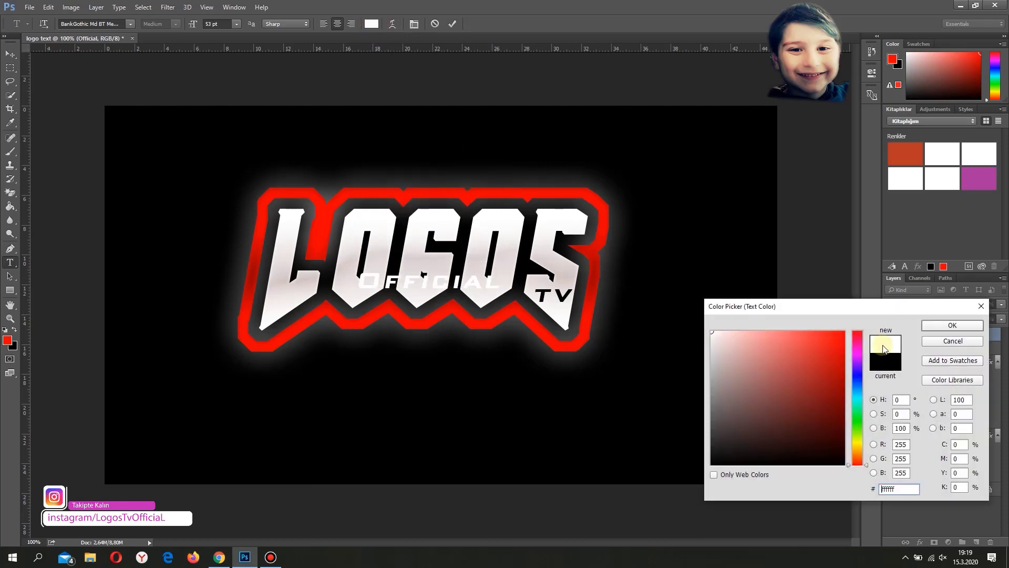
{"action": "left_click", "coordinate": [952, 325]}
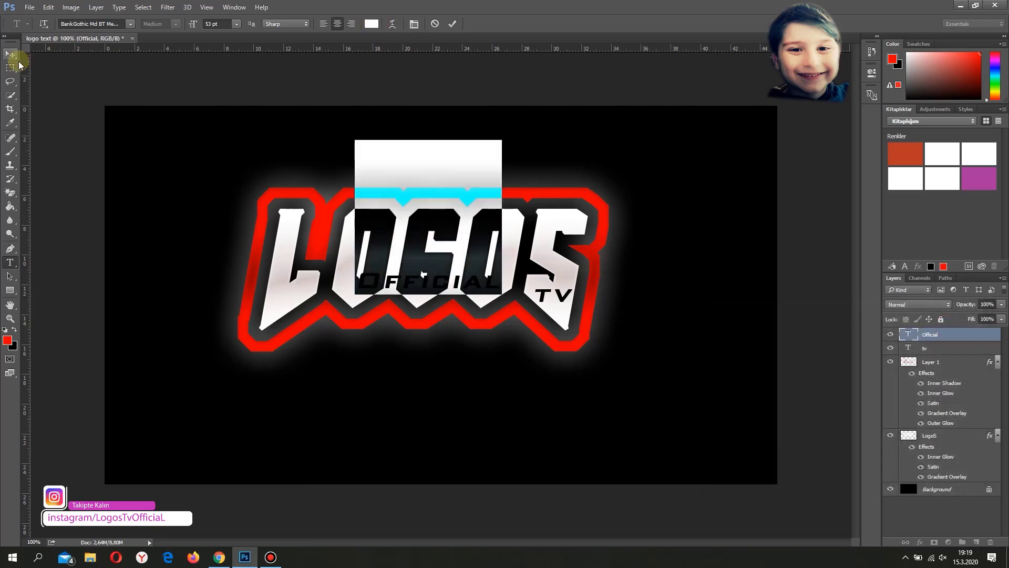
{"action": "left_click", "coordinate": [11, 54]}
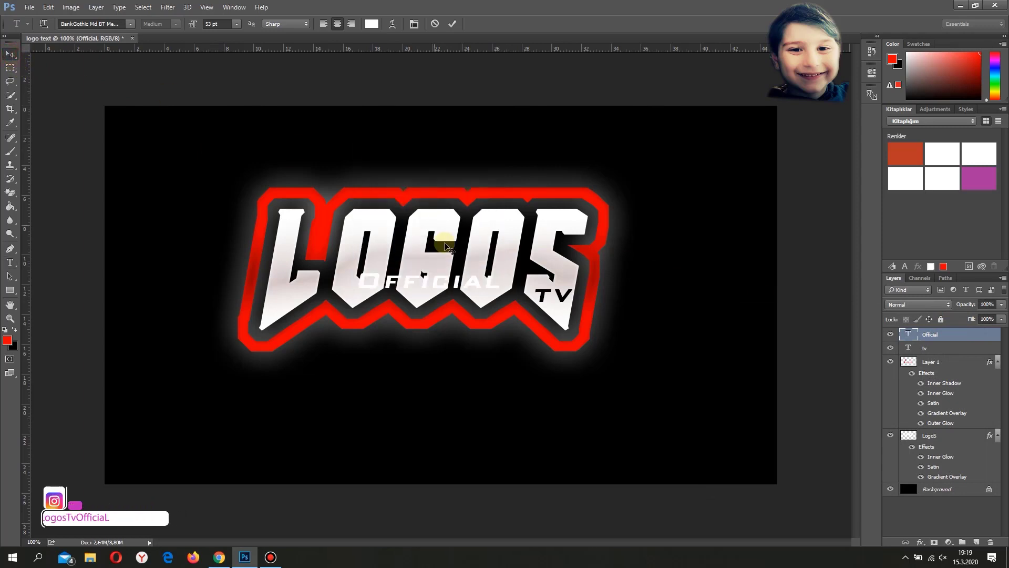
{"action": "left_click_drag", "start_coordinate": [439, 290], "coordinate": [708, 476]}
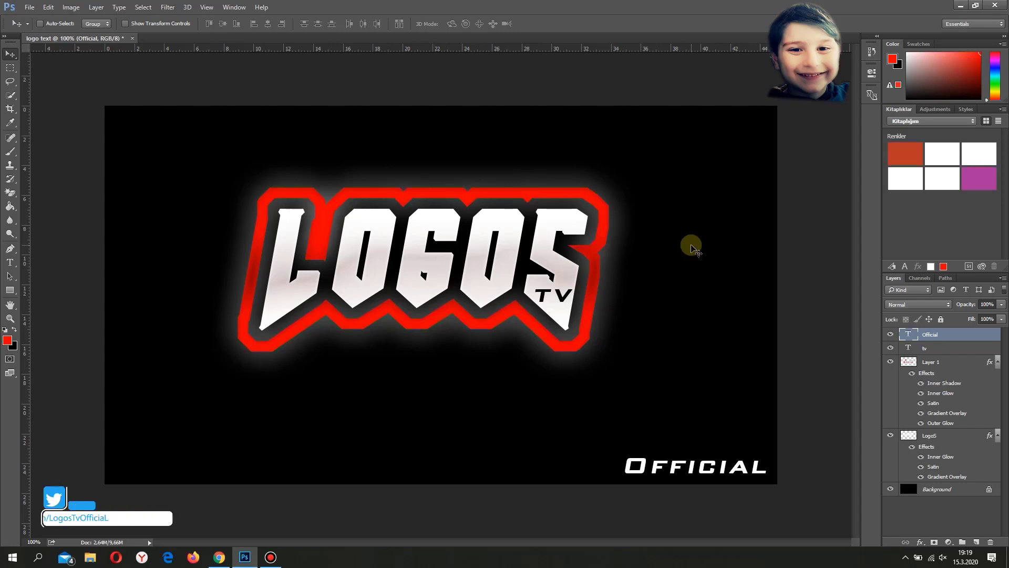
Step: Save a JPEG copy named "logo text" to the desktop (Masaüstü) with quality 12 (Maximum) and the Progressive format with 3 scans
{"action": "left_click", "coordinate": [29, 7]}
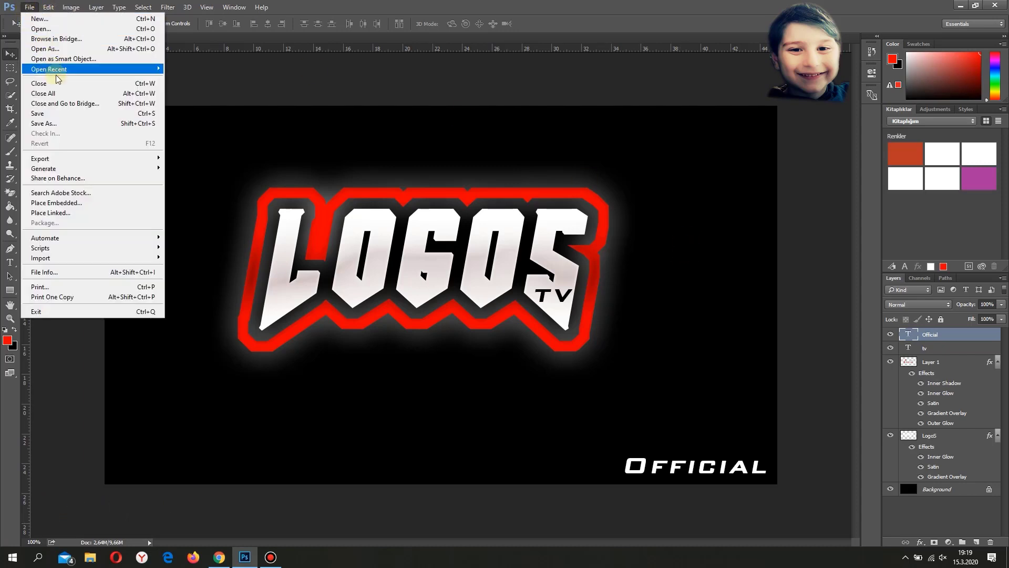
{"action": "key", "text": "Escape"}
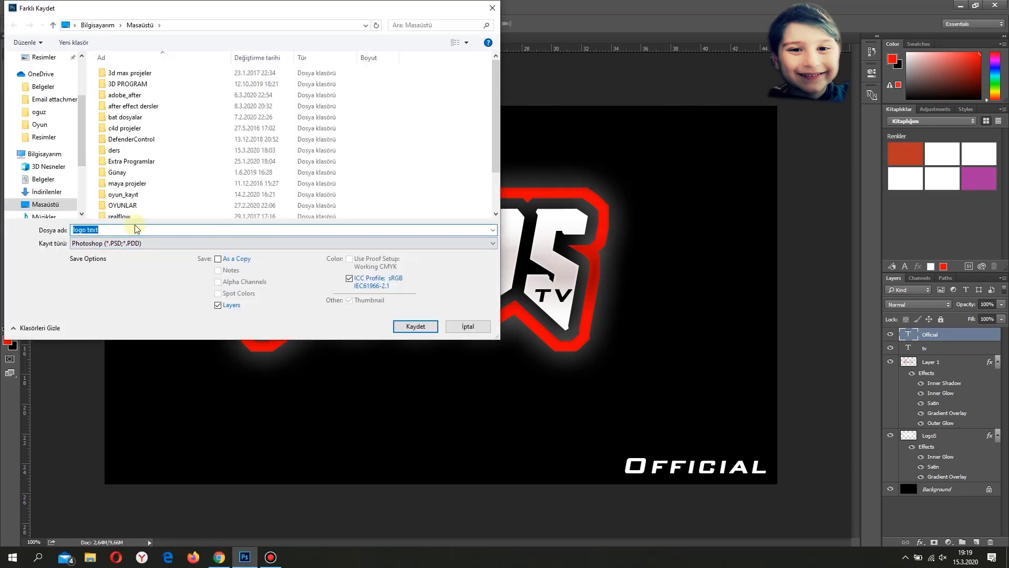
{"action": "left_click", "coordinate": [151, 244]}
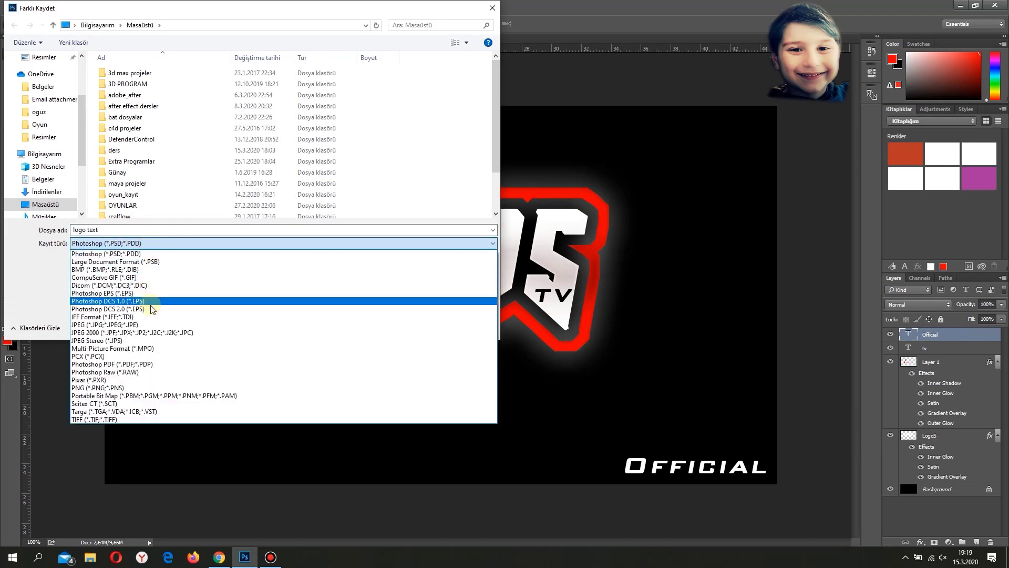
{"action": "left_click", "coordinate": [154, 324]}
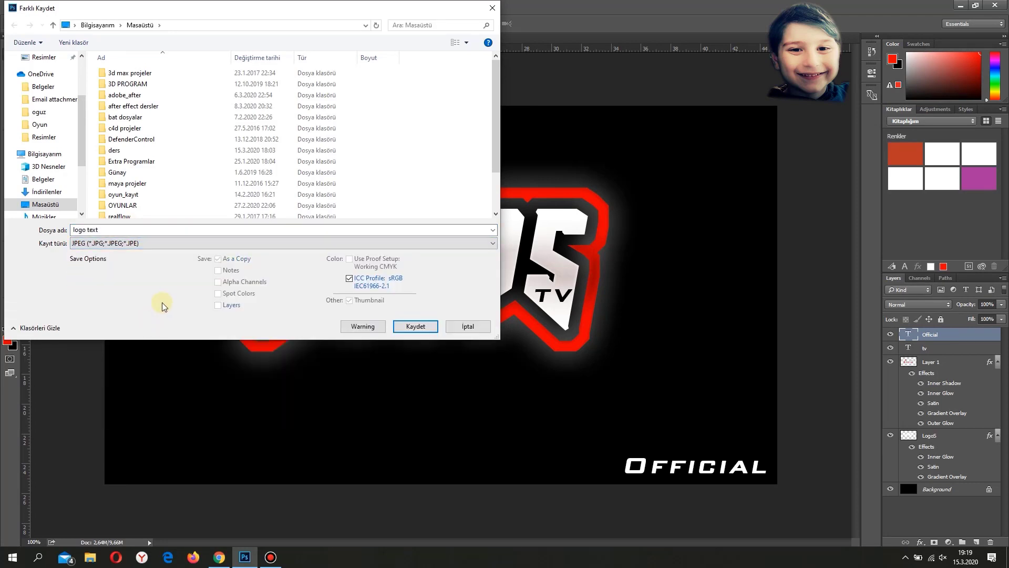
{"action": "left_click", "coordinate": [424, 327]}
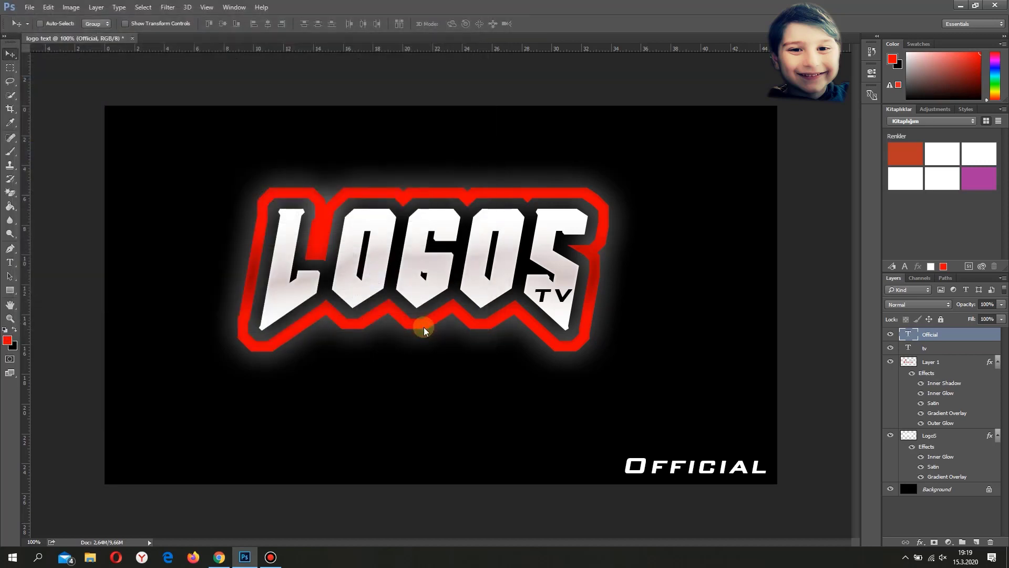
{"action": "left_click", "coordinate": [549, 152]}
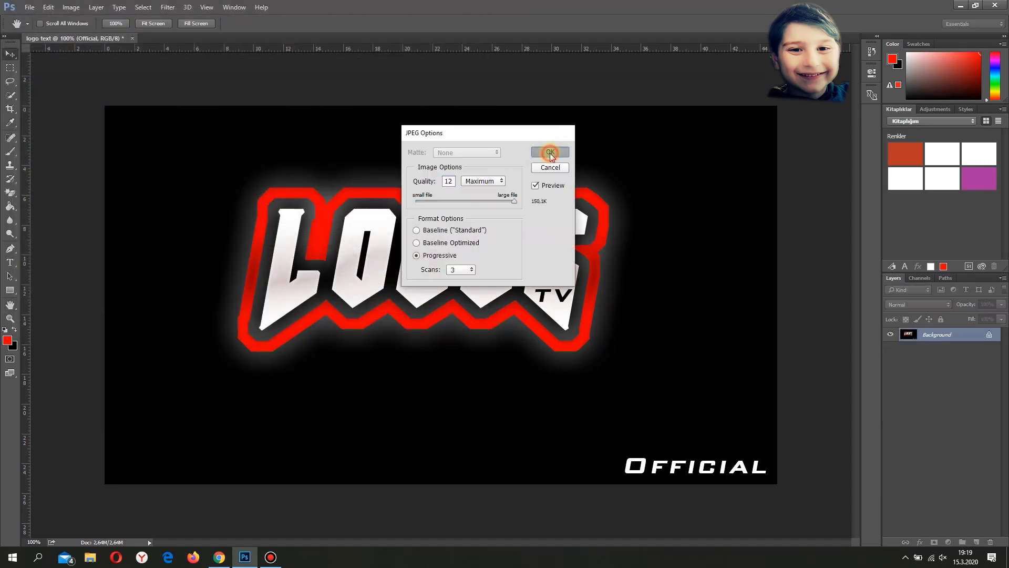